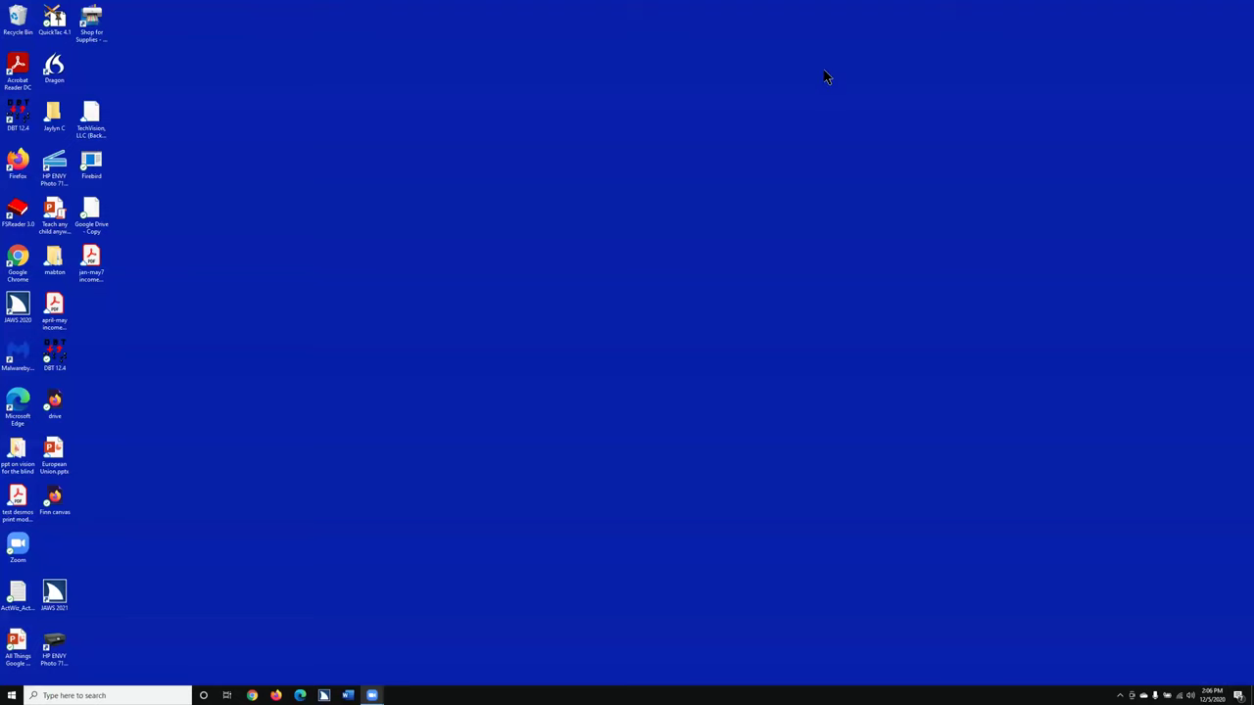
Step: Open a new Microsoft Edge window and load the google.com homepage
key("ctrl")
key("super+3")
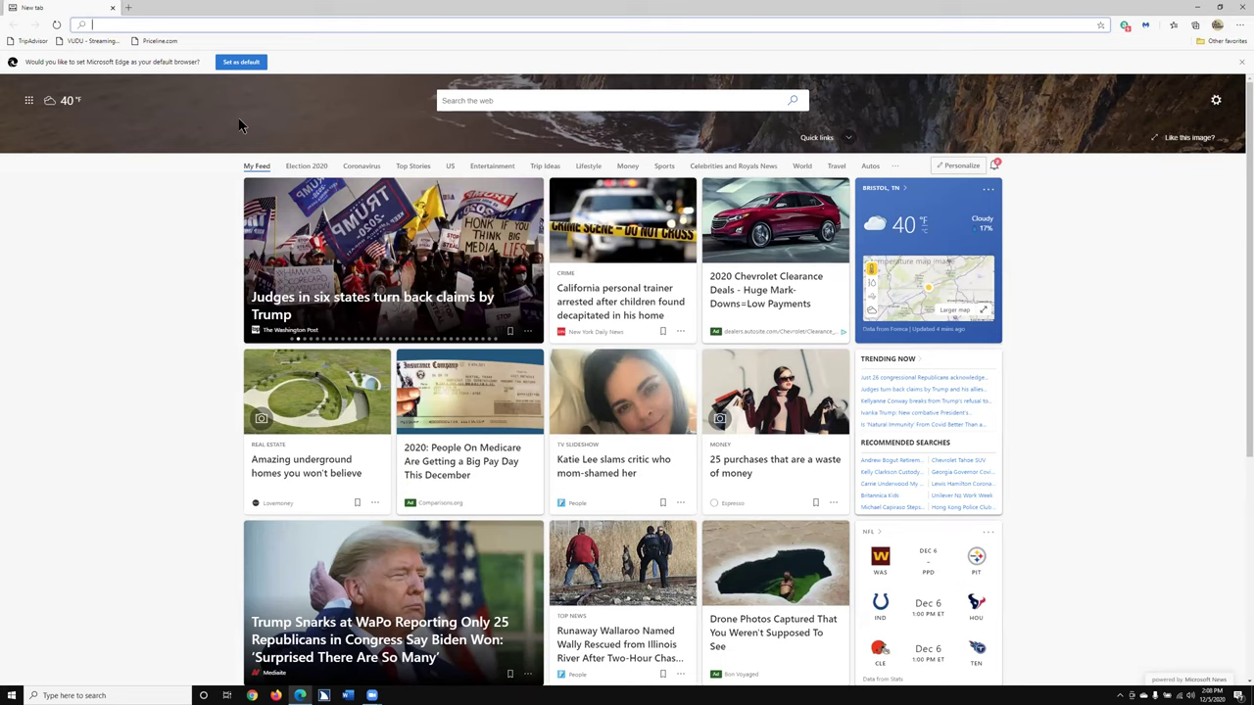
type("google.com")
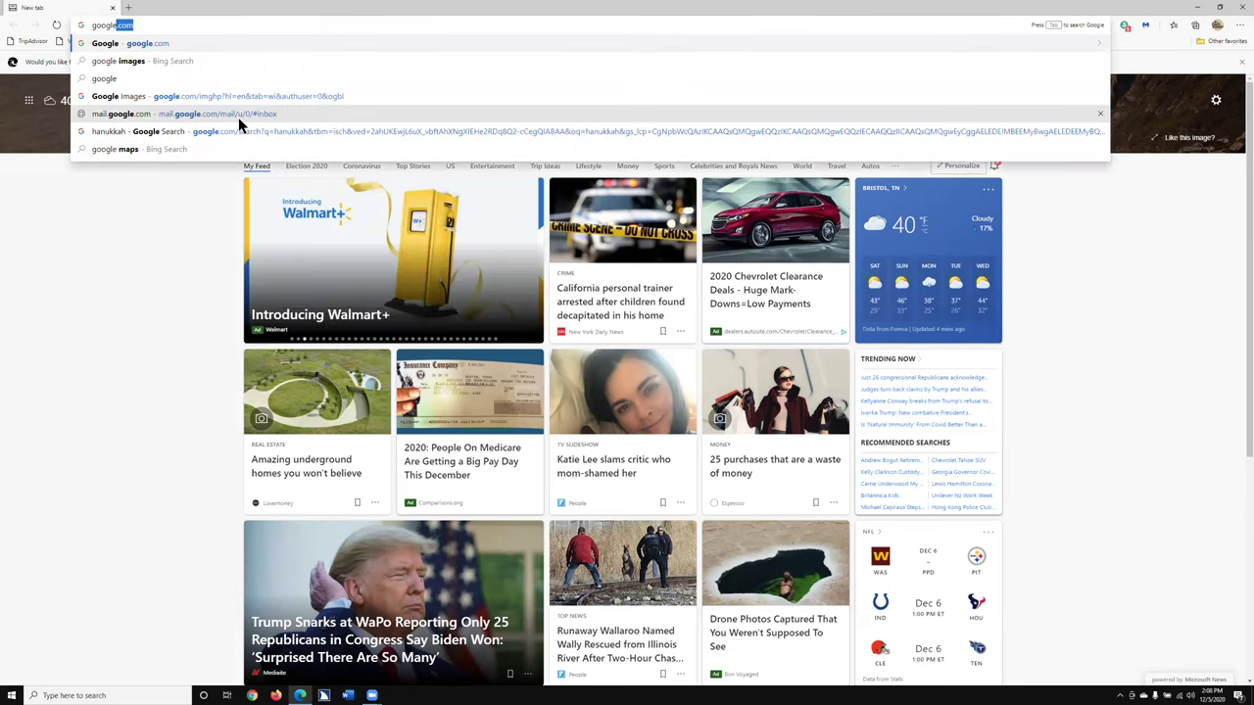
key("Return")
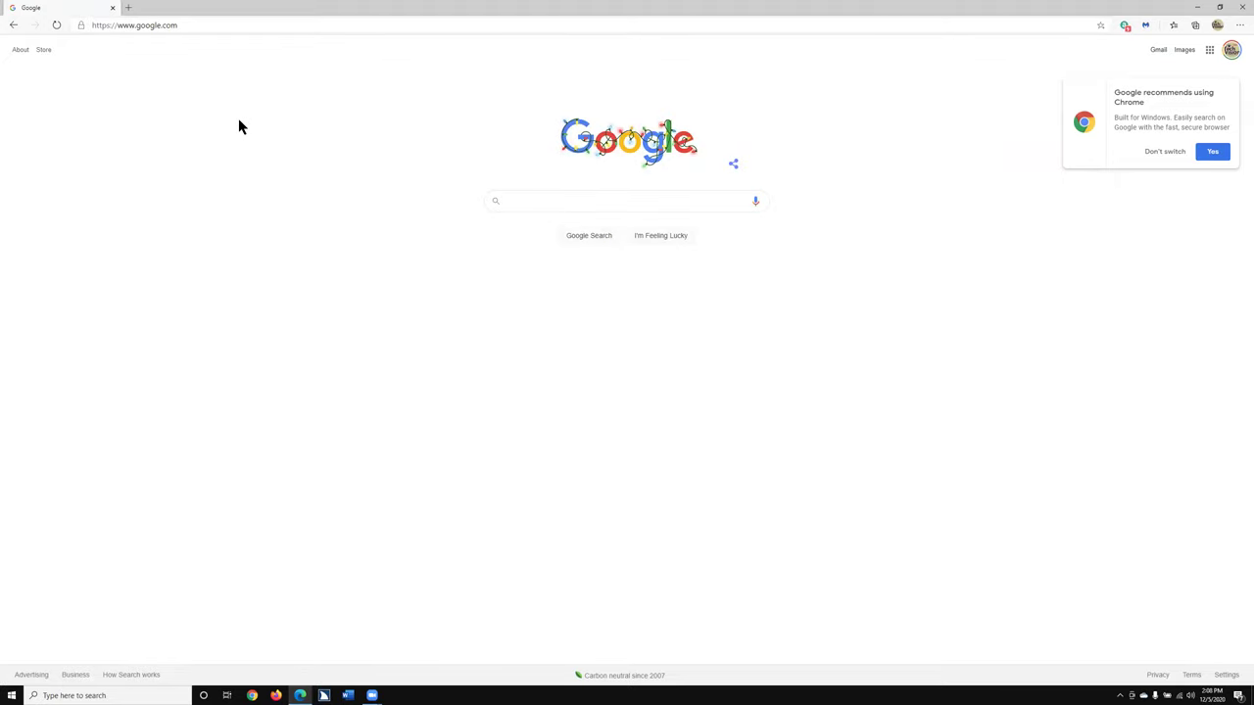
Step: Follow the Images link from the JAWS Links List to reach Google Images
key("Insert+F7")
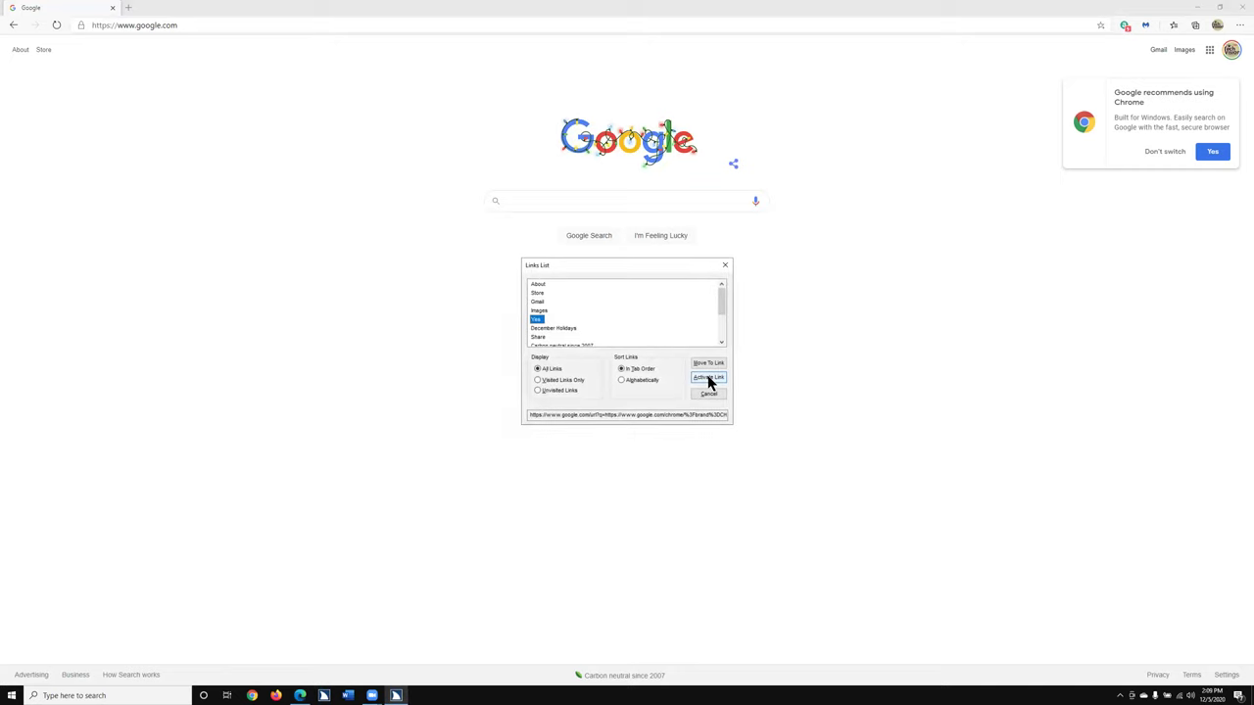
key("Up")
key("Return")
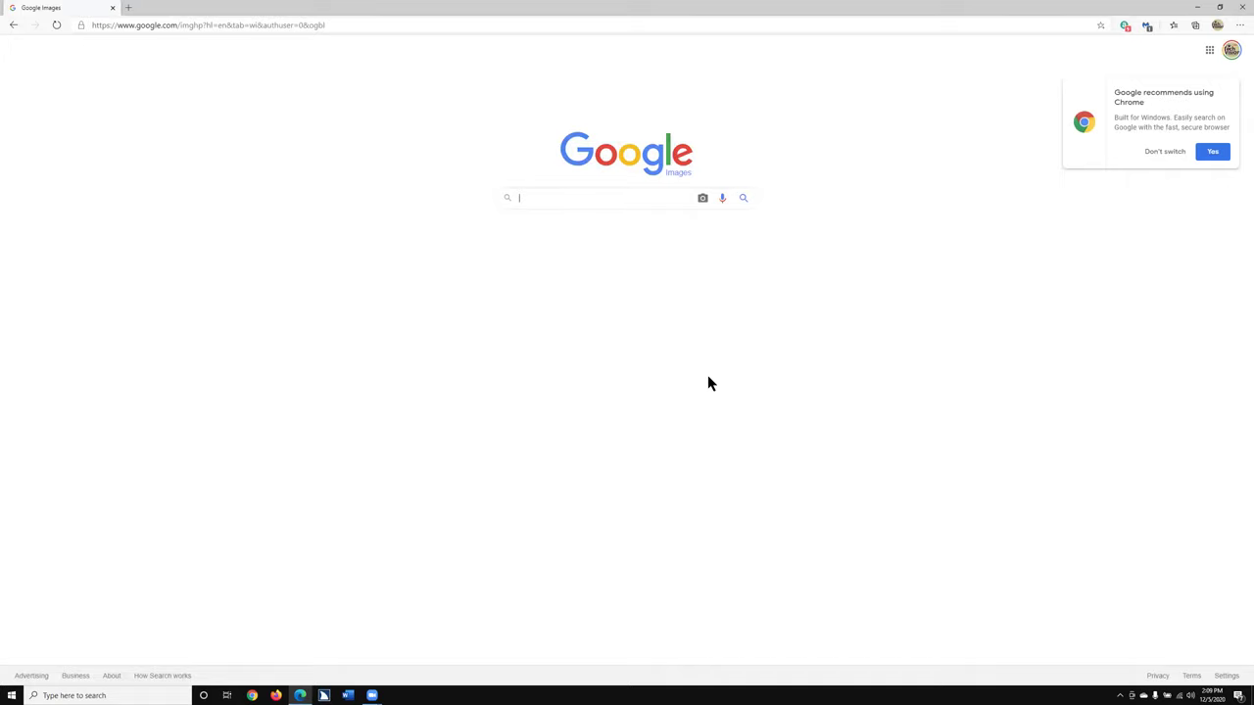
key("ctrl")
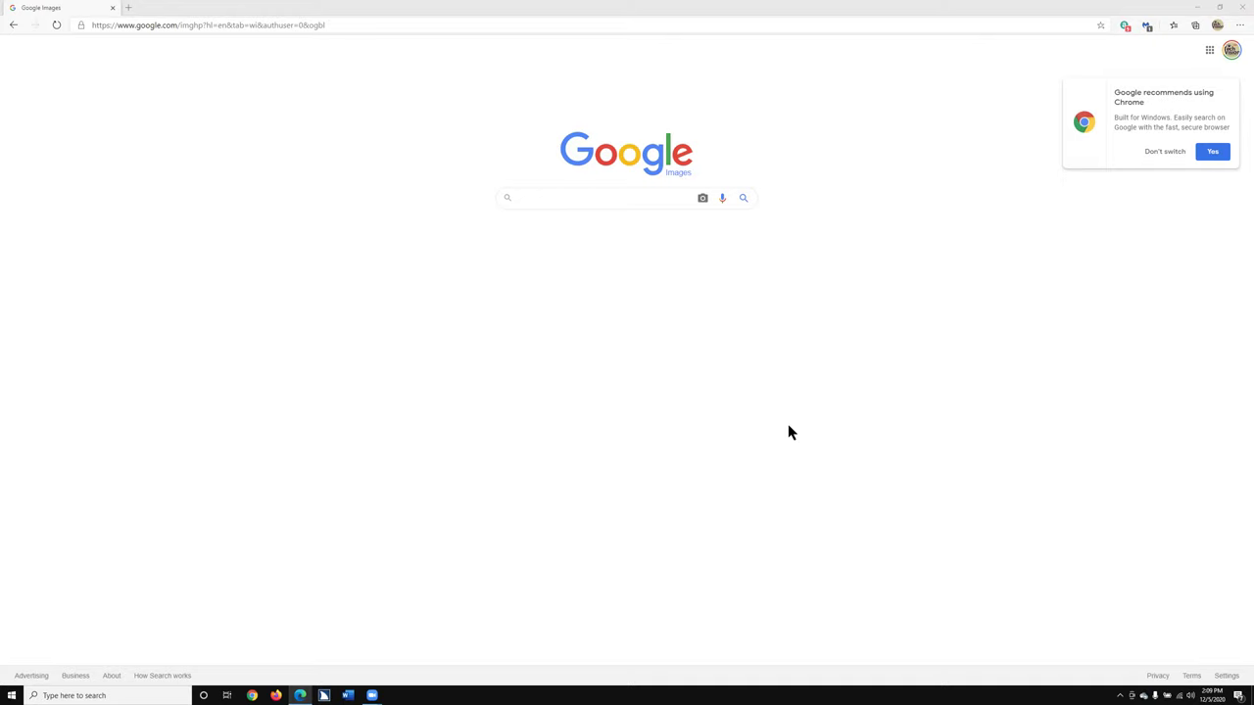
Step: Focus the Google Images search box to show recent searches
left_click(581, 196)
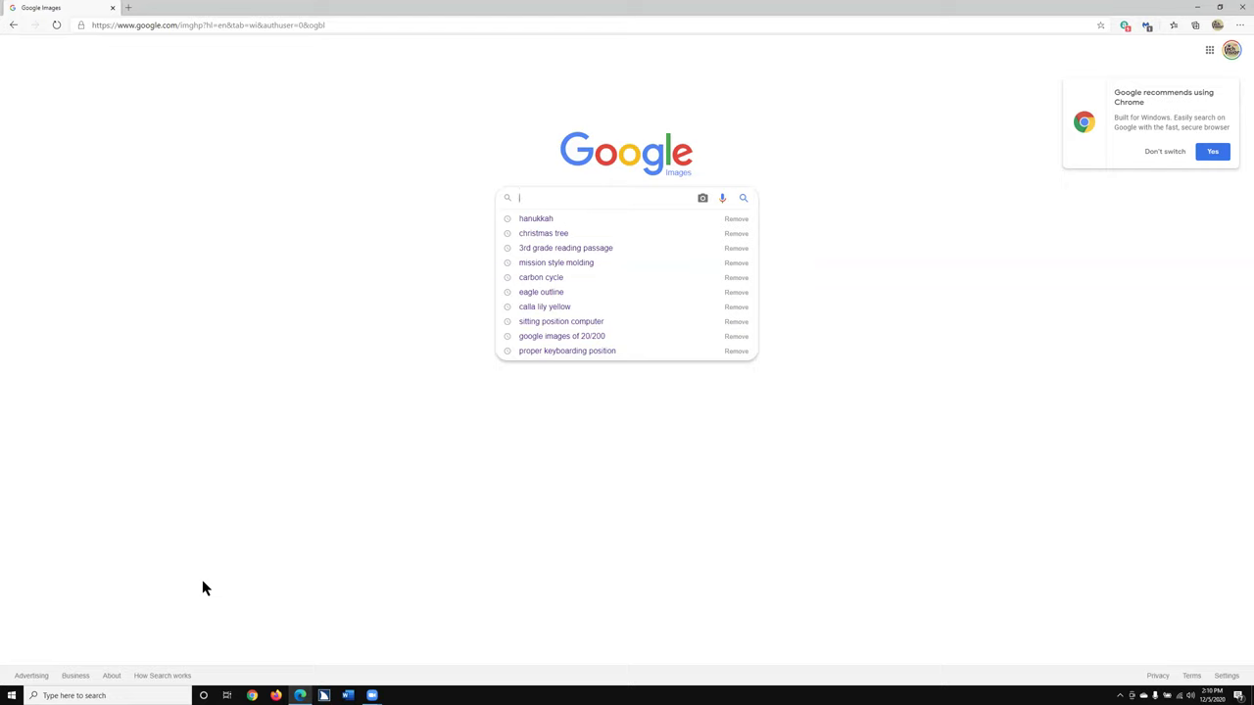
Step: Search Google Images for 'christmas tree' using the autocomplete suggestion
type("christm")
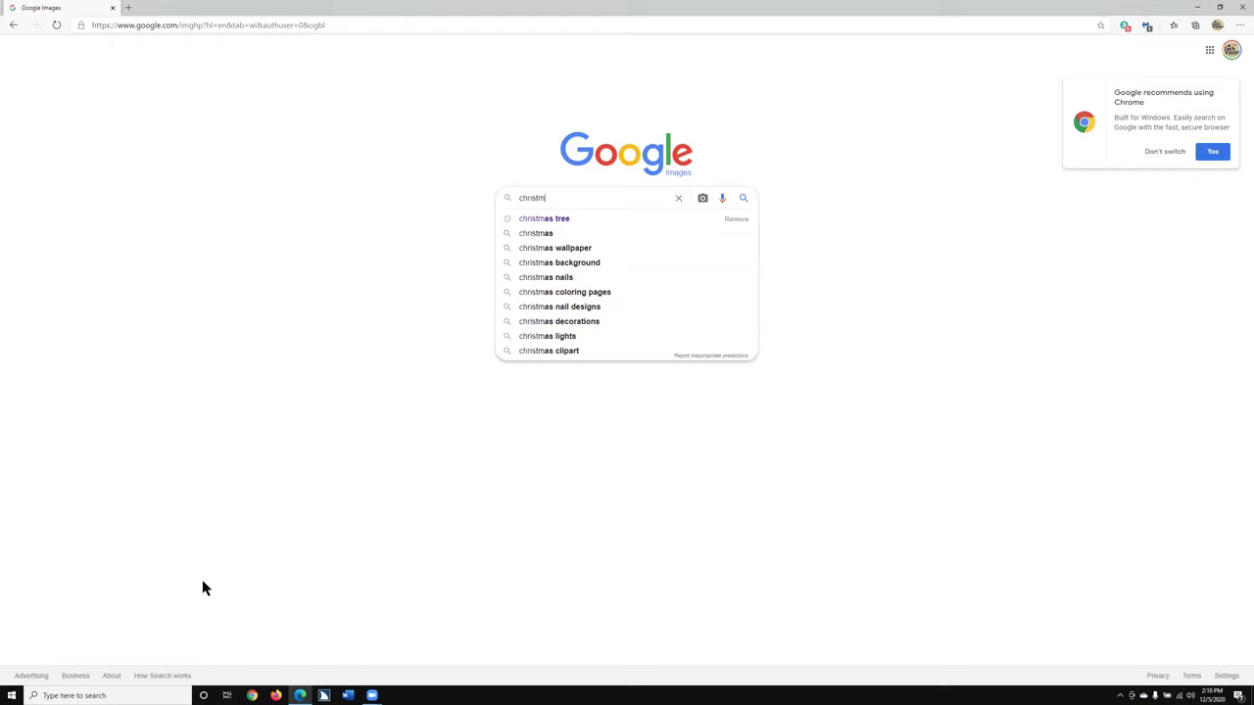
key("Down")
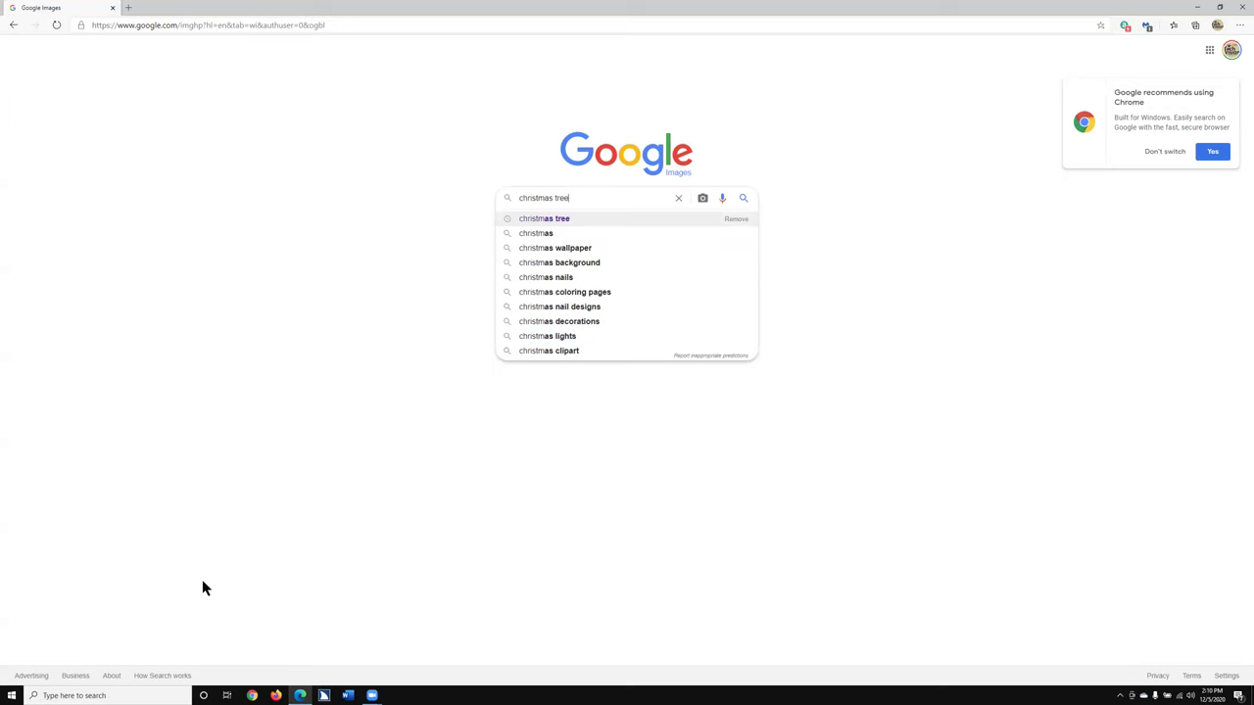
key("Return")
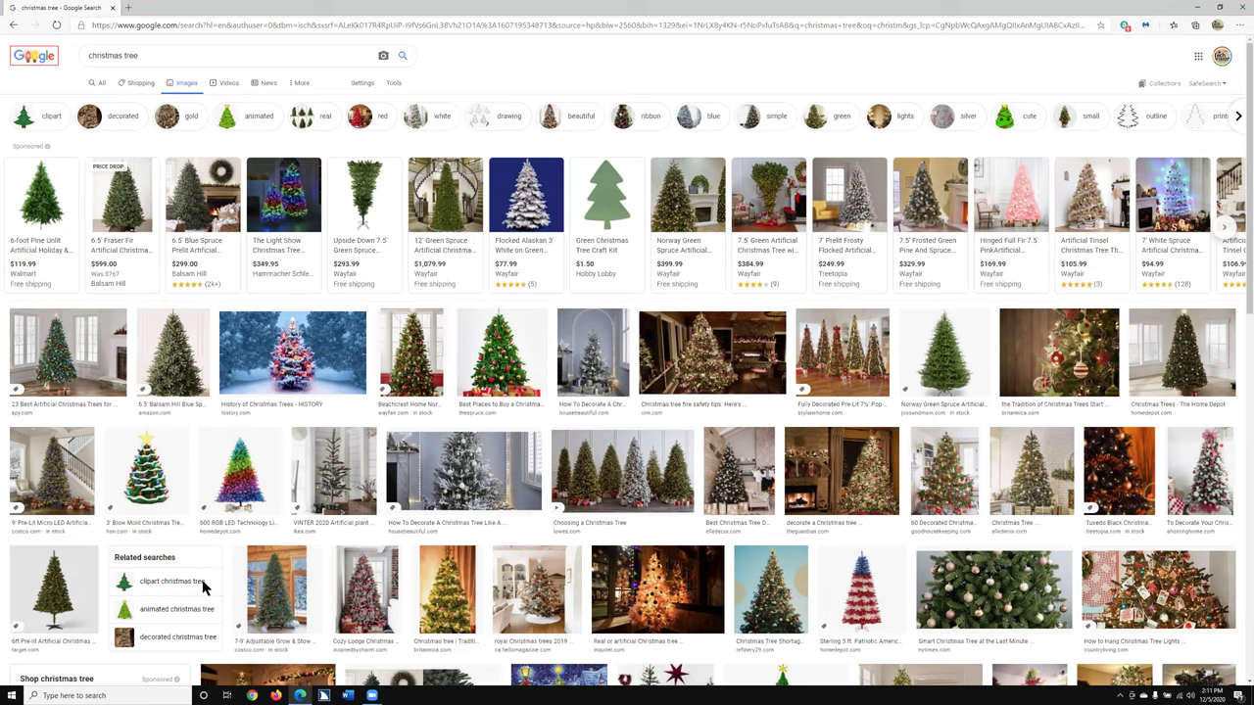
Step: Move focus to the first christmas tree image result
key("Tab")
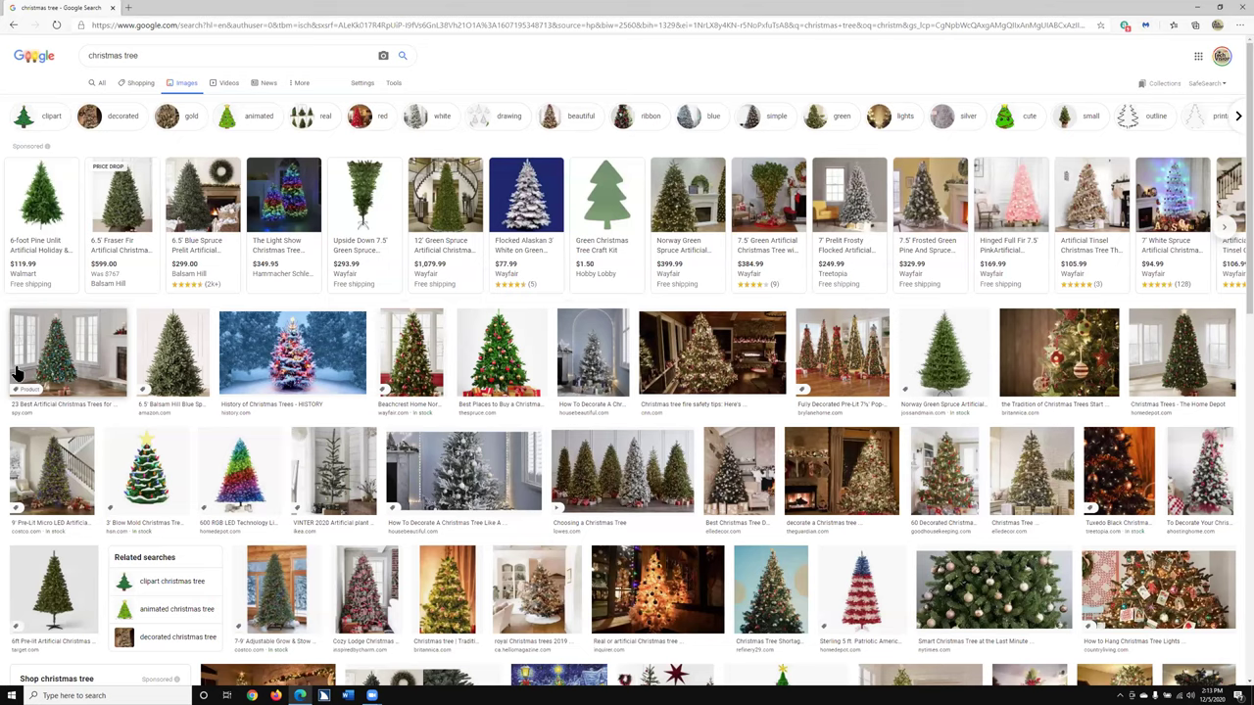
Step: Browse the first tree image's context-menu actions, then close the menu without choosing any
right_click(15, 374)
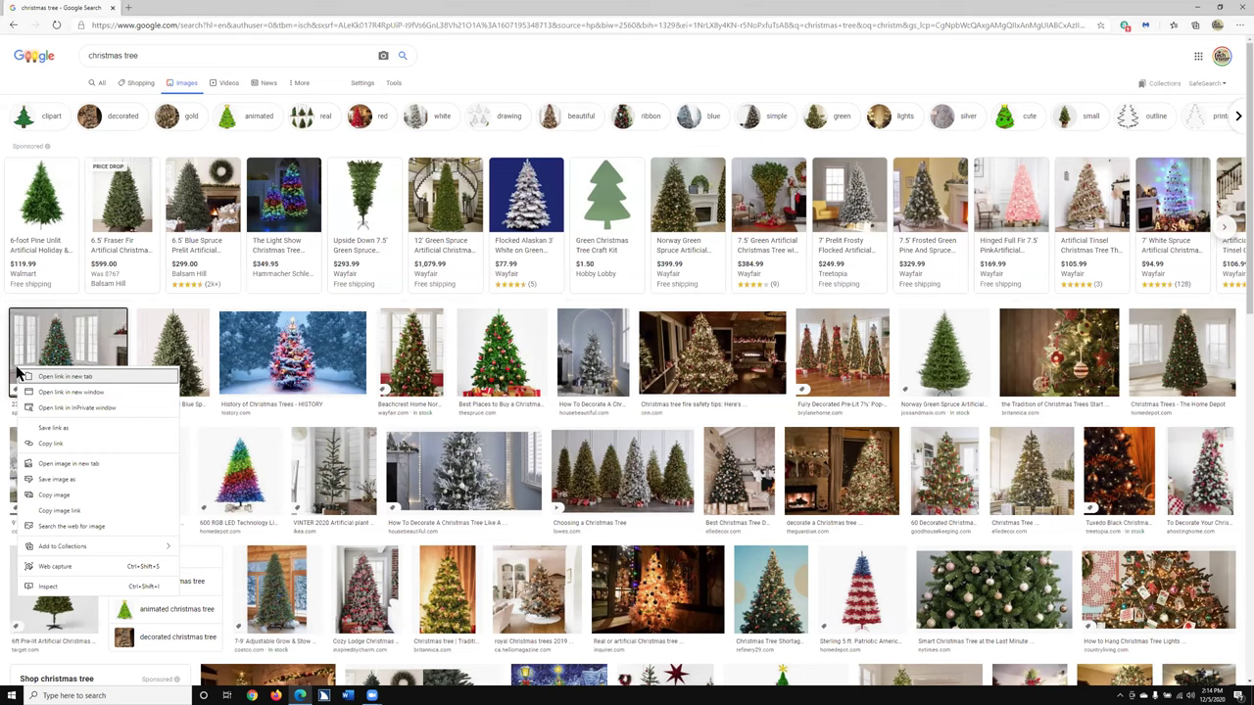
key("Down")
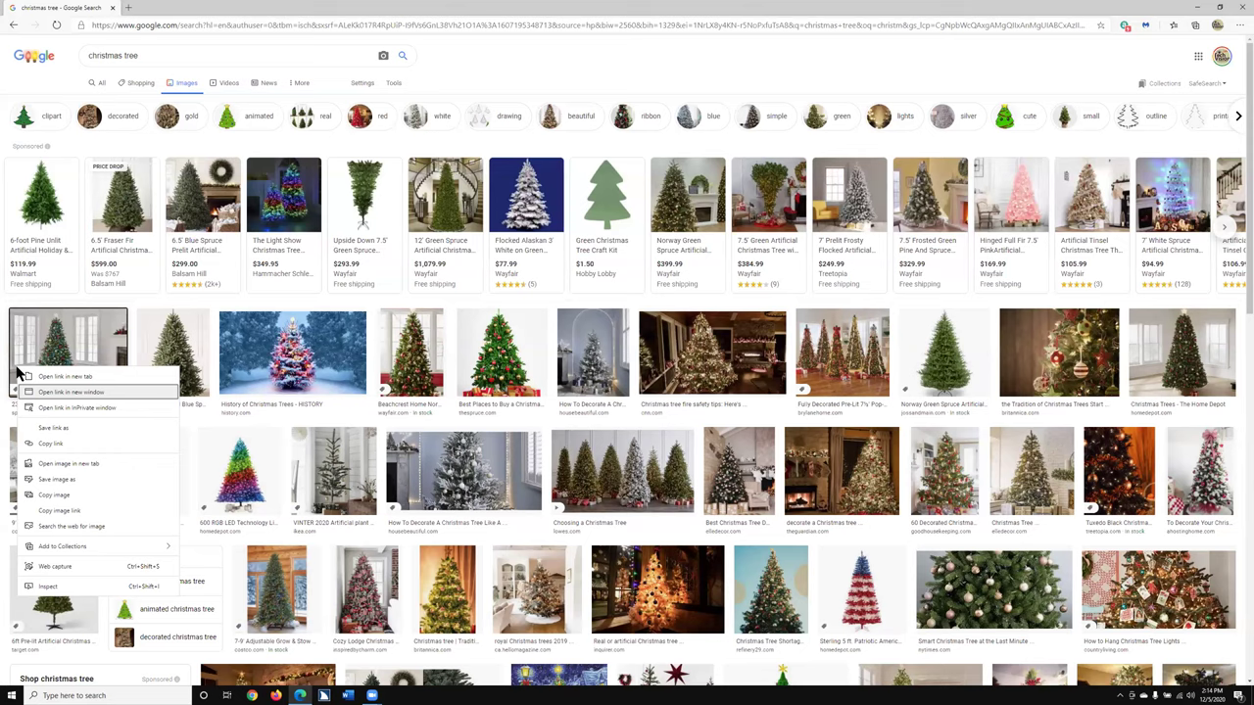
key("Down")
key("Down")
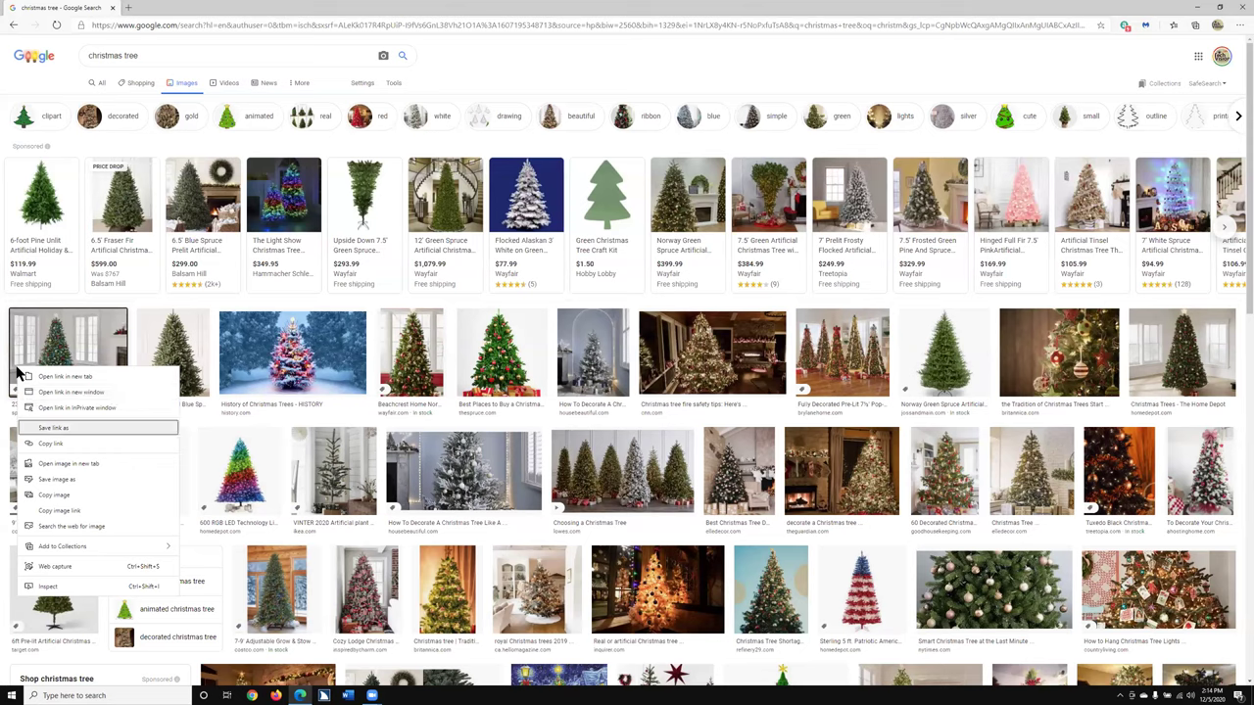
key("Down")
key("Down")
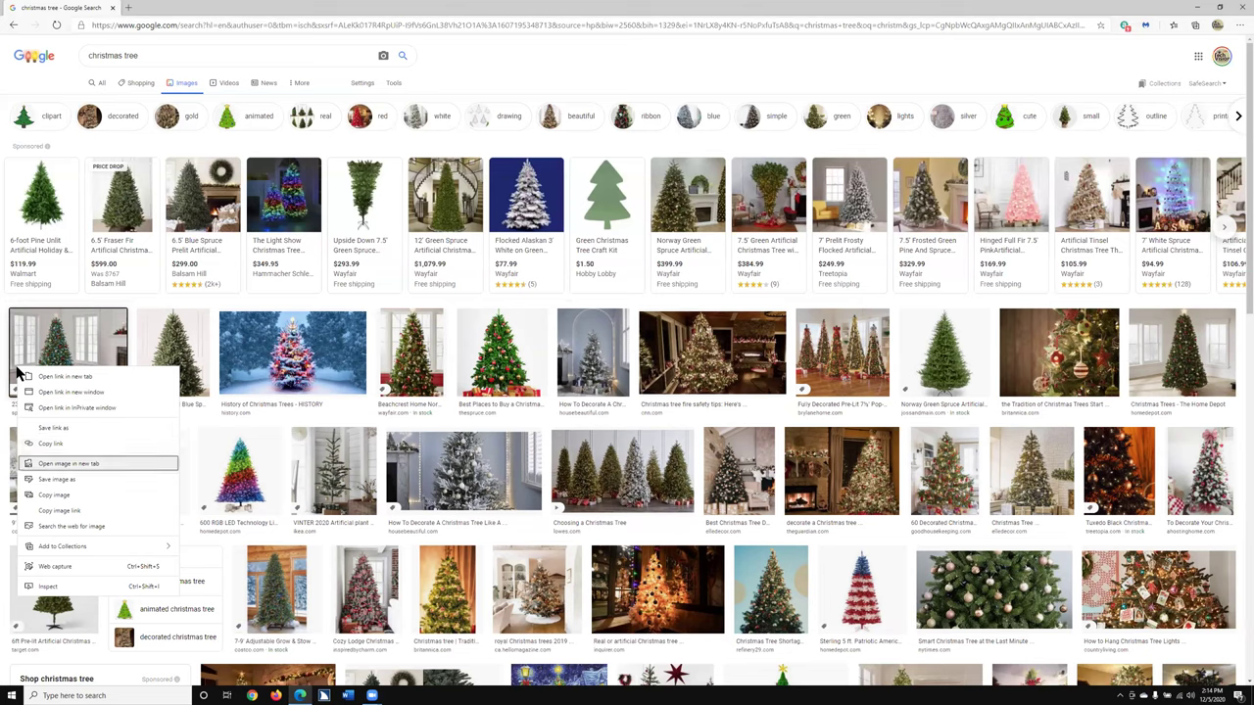
key("Down")
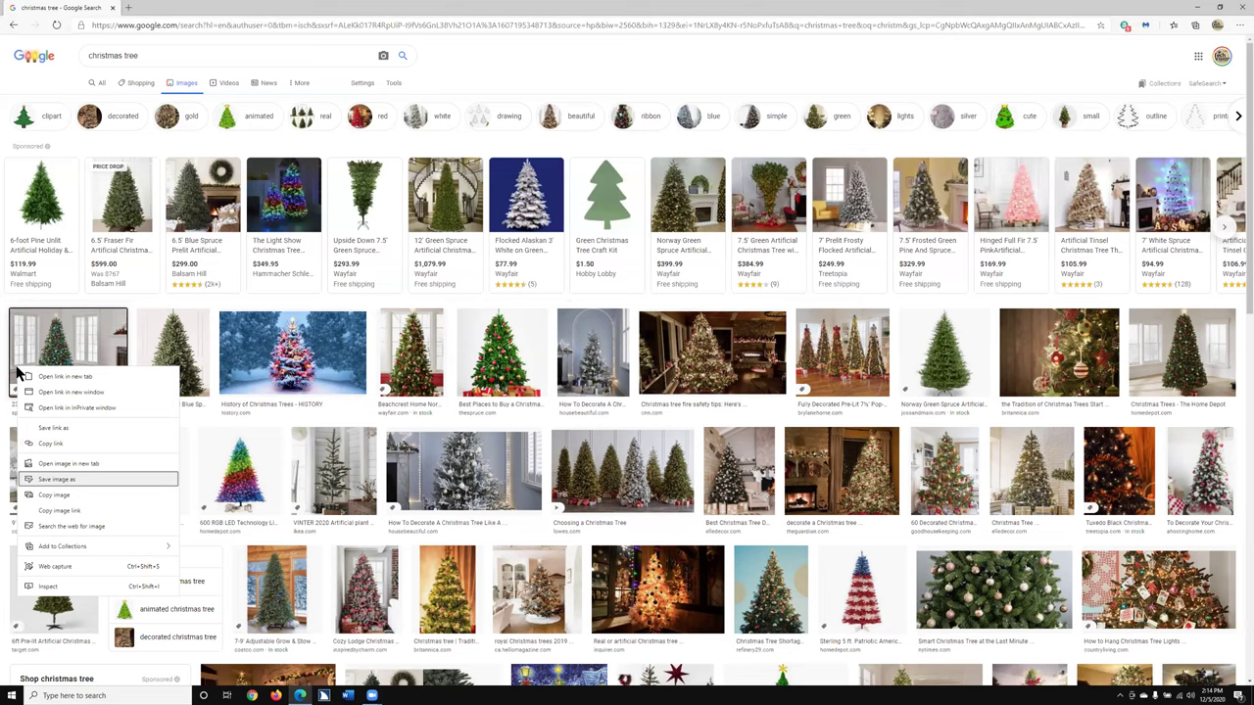
key("Down")
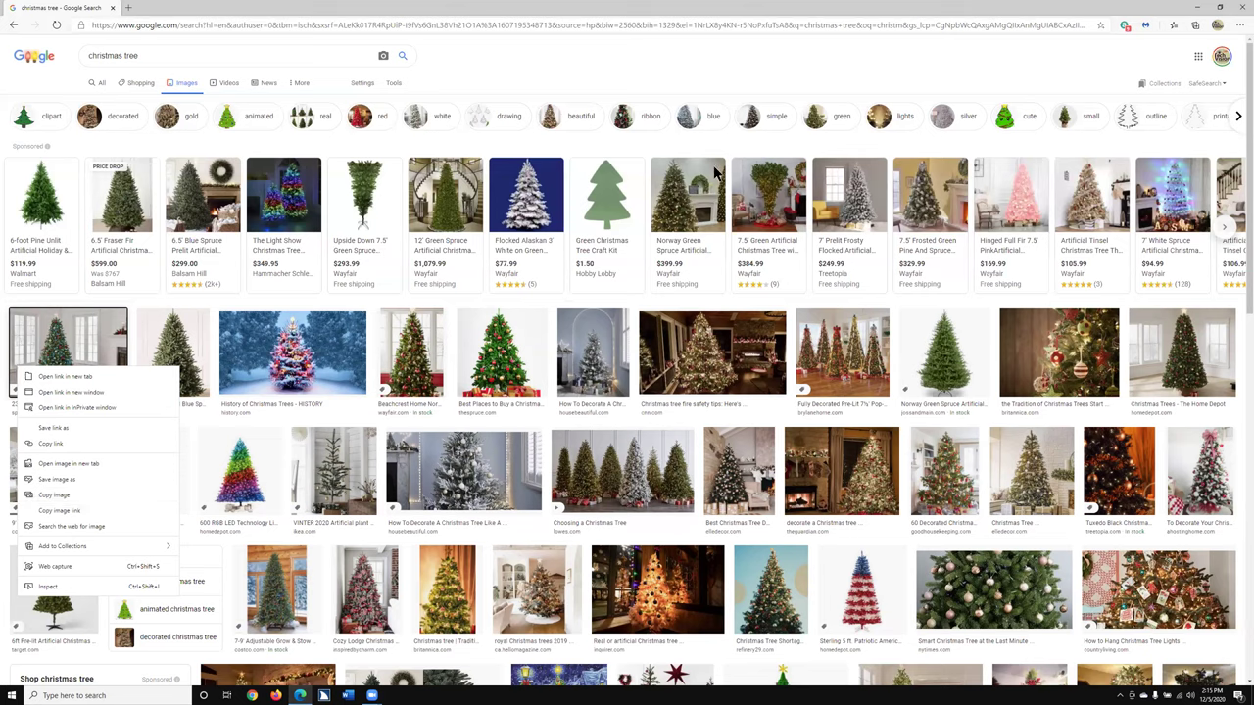
left_click(1074, 154)
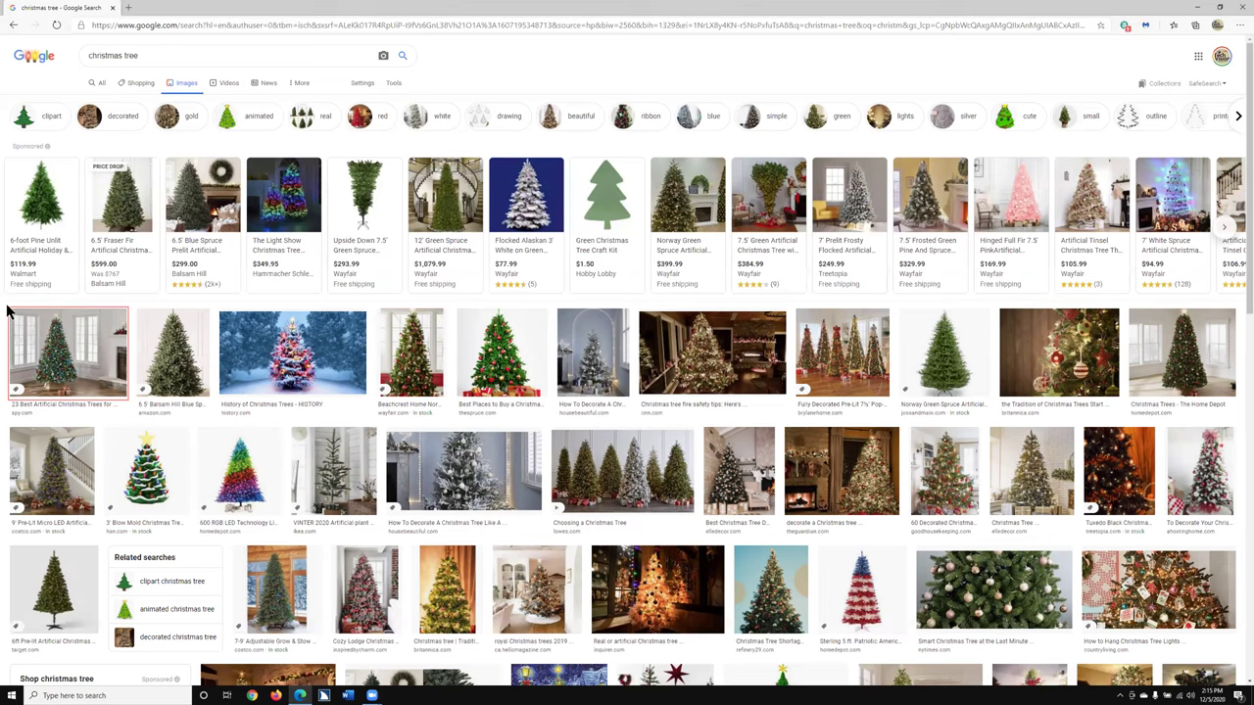
Step: Move on to the next christmas tree image result
key("Right")
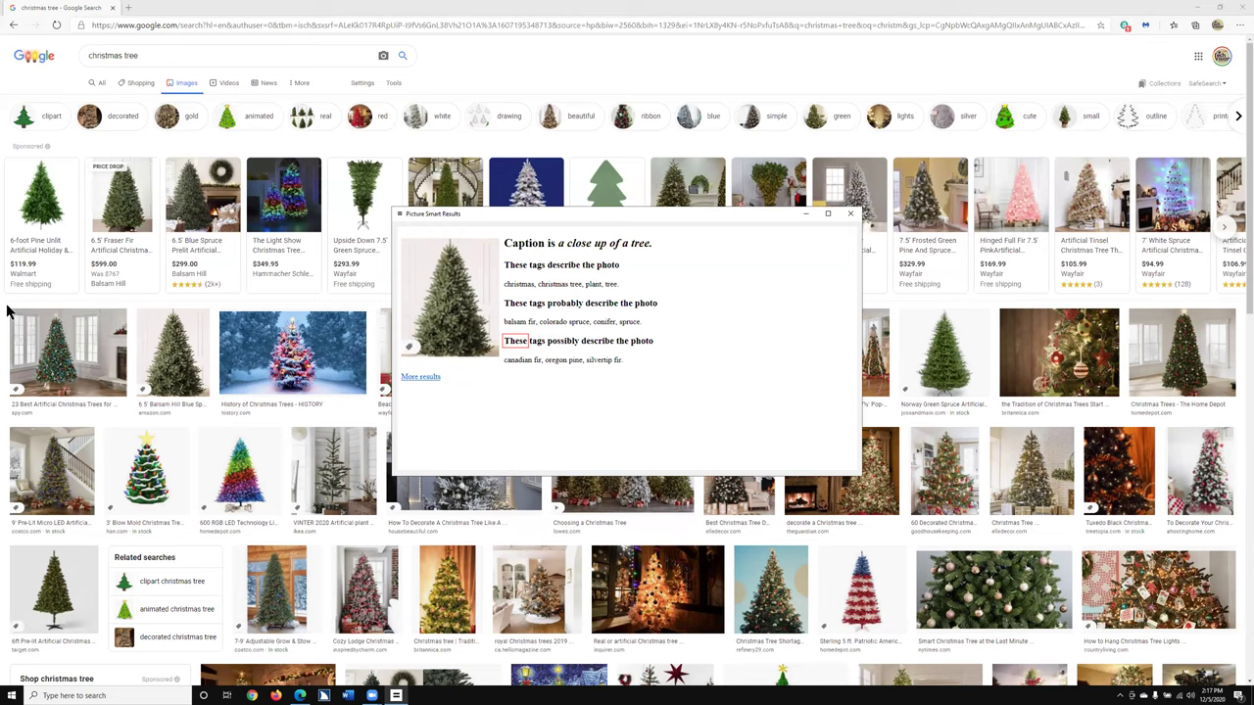
key("Escape")
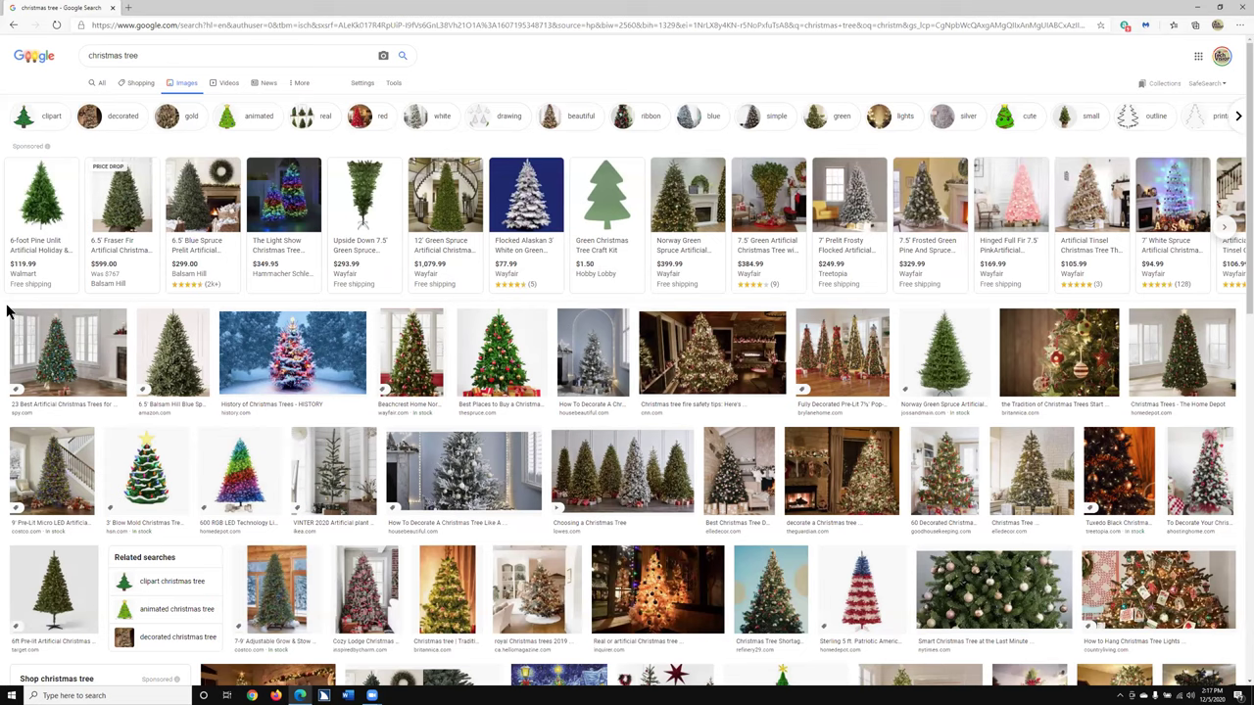
key("Tab")
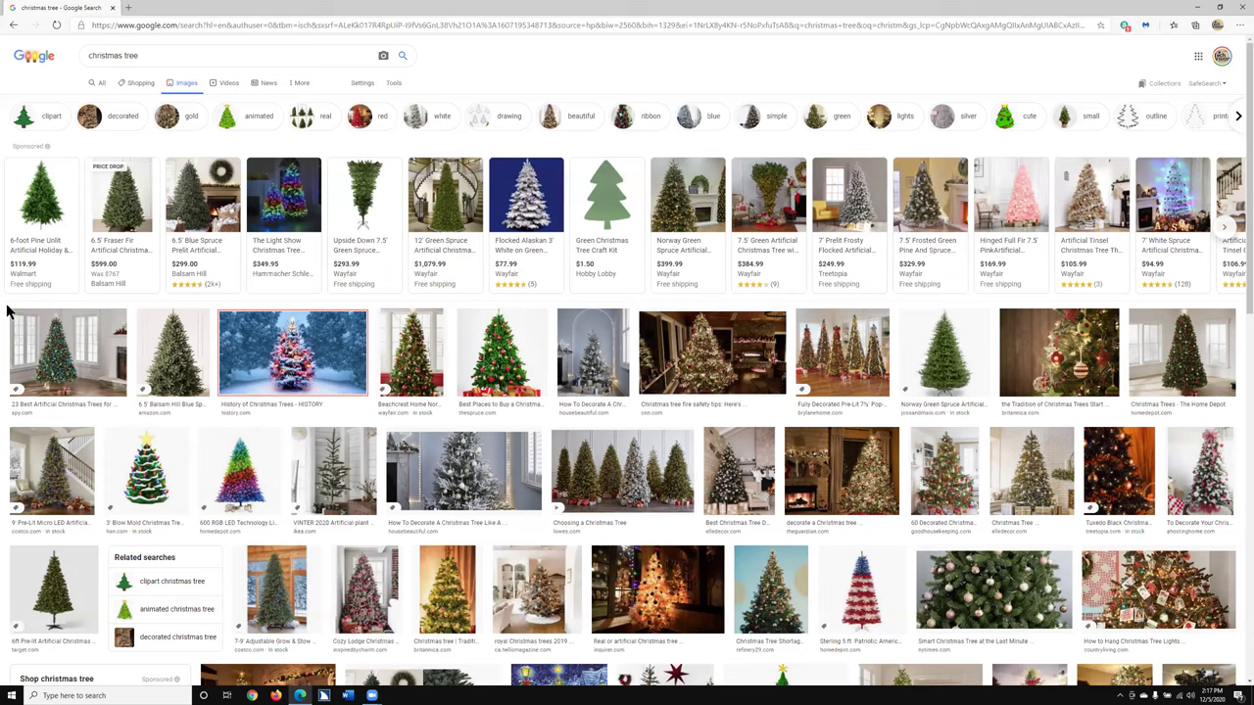
key("shift+Tab")
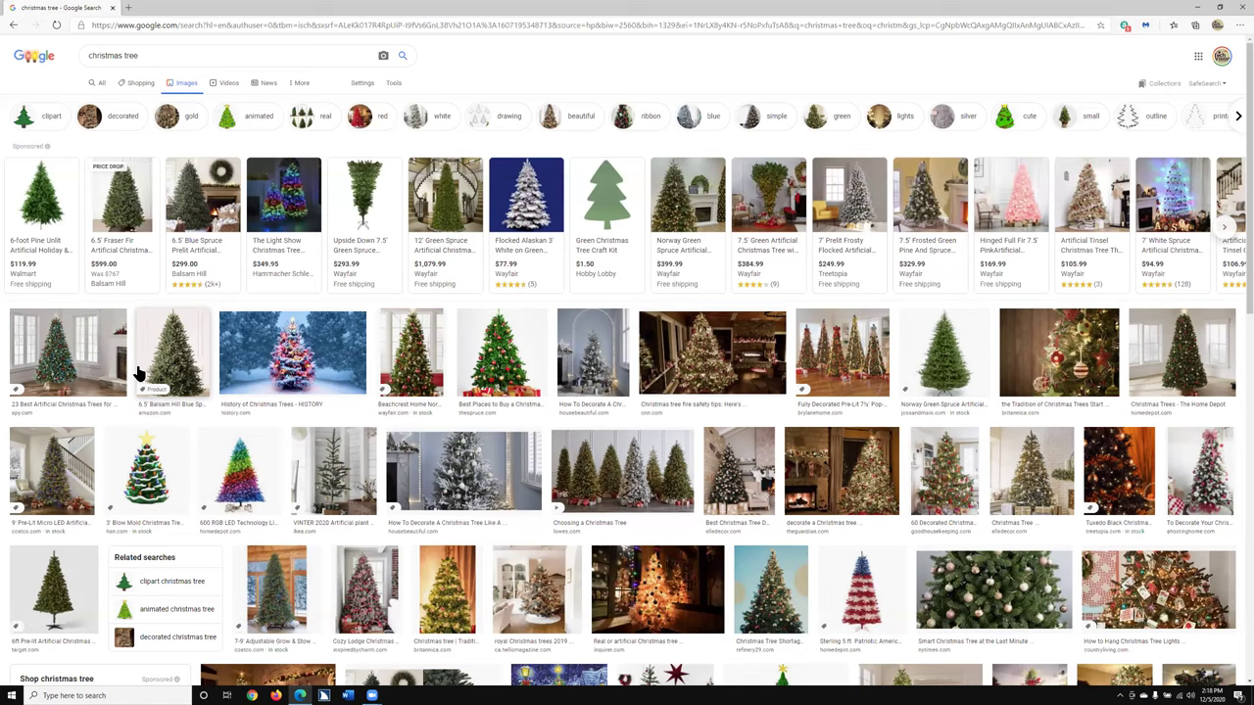
Step: Copy the Balsam Hill spruce image to the clipboard with Copy image
right_click(138, 373)
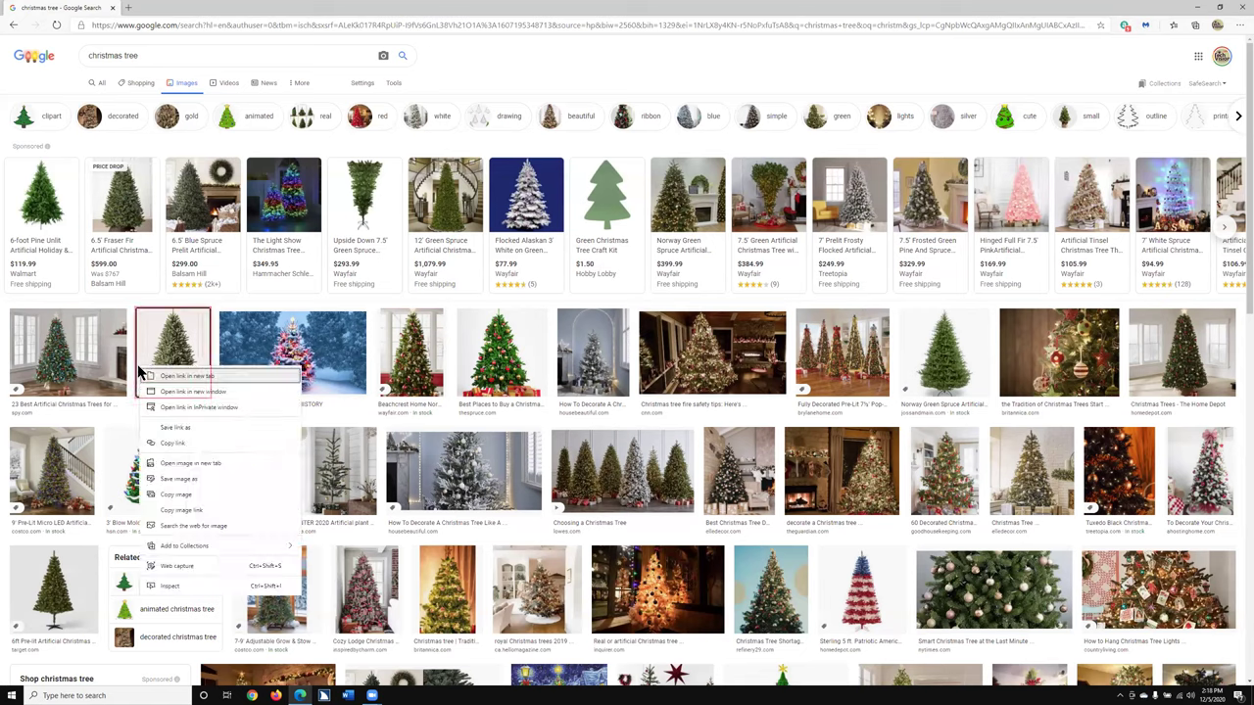
key("Down")
key("Down")
key("Down")
key("Down")
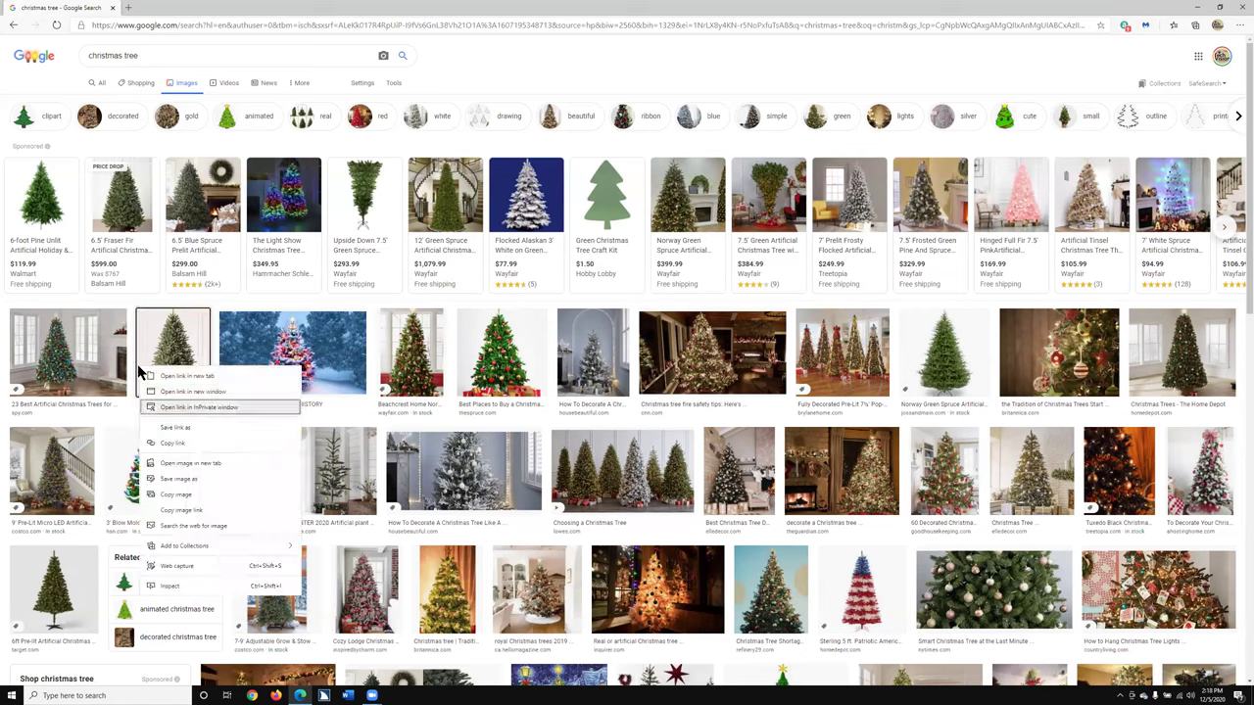
key("Down")
key("Down")
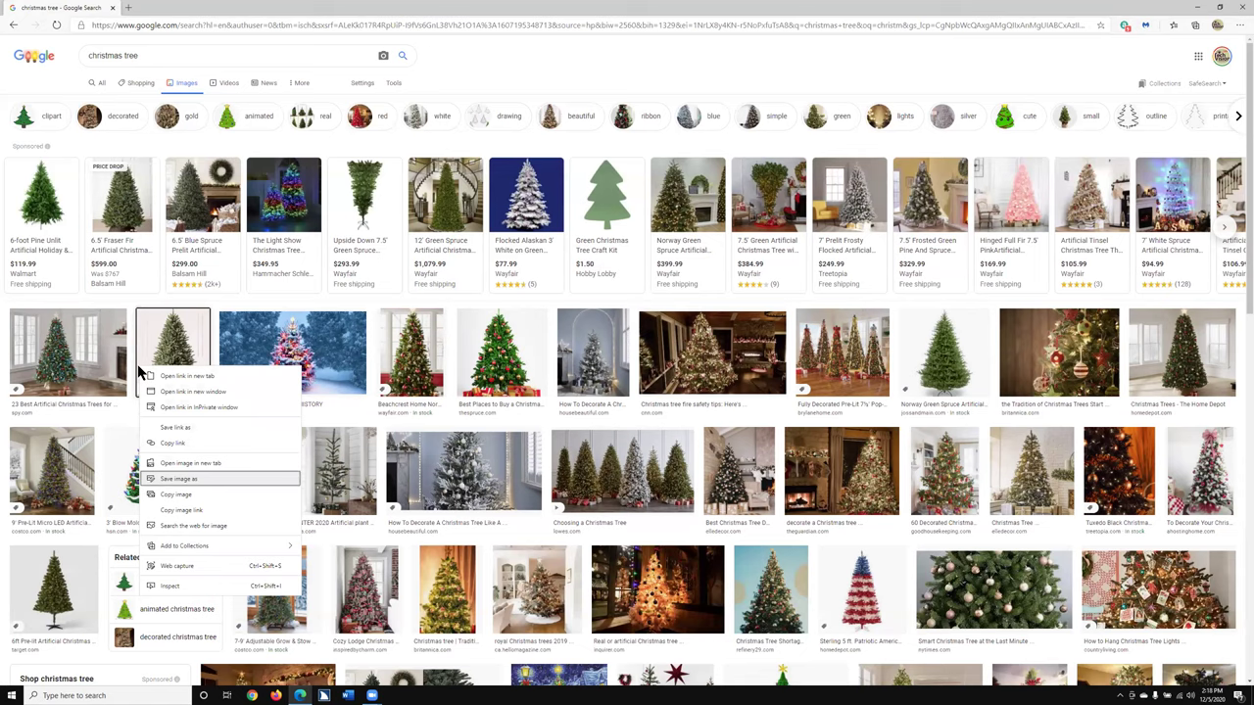
key("Down")
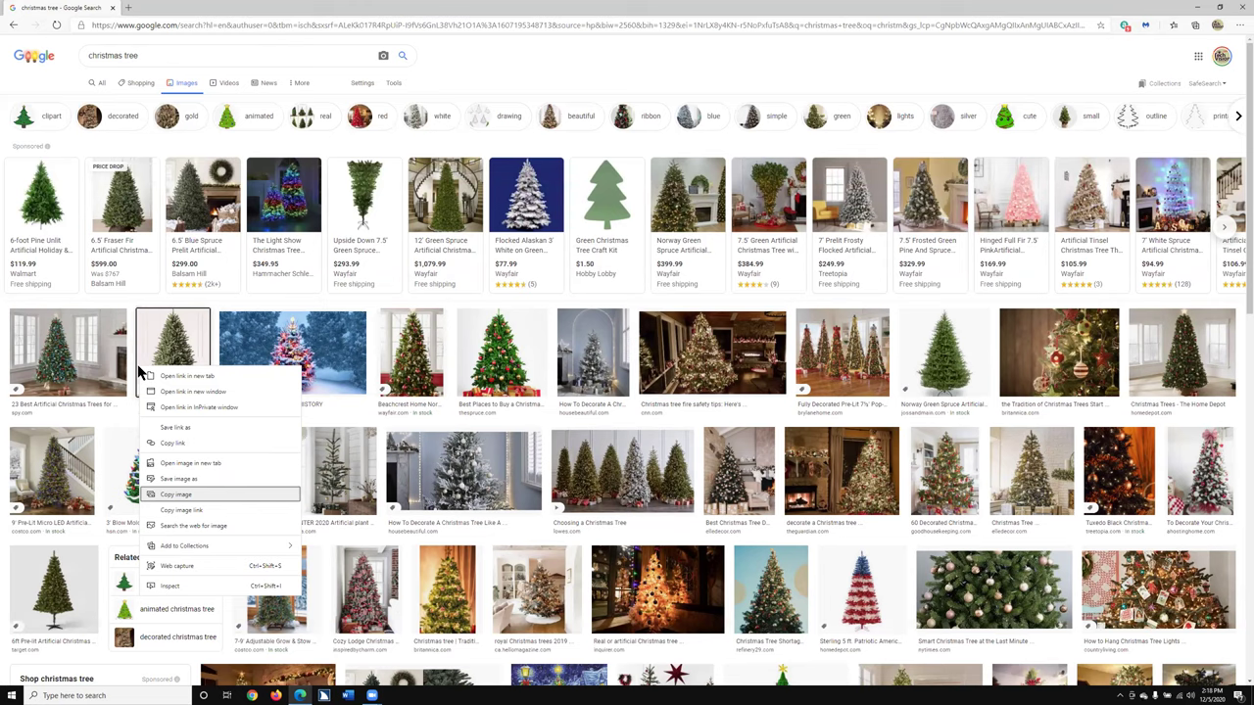
key("Return")
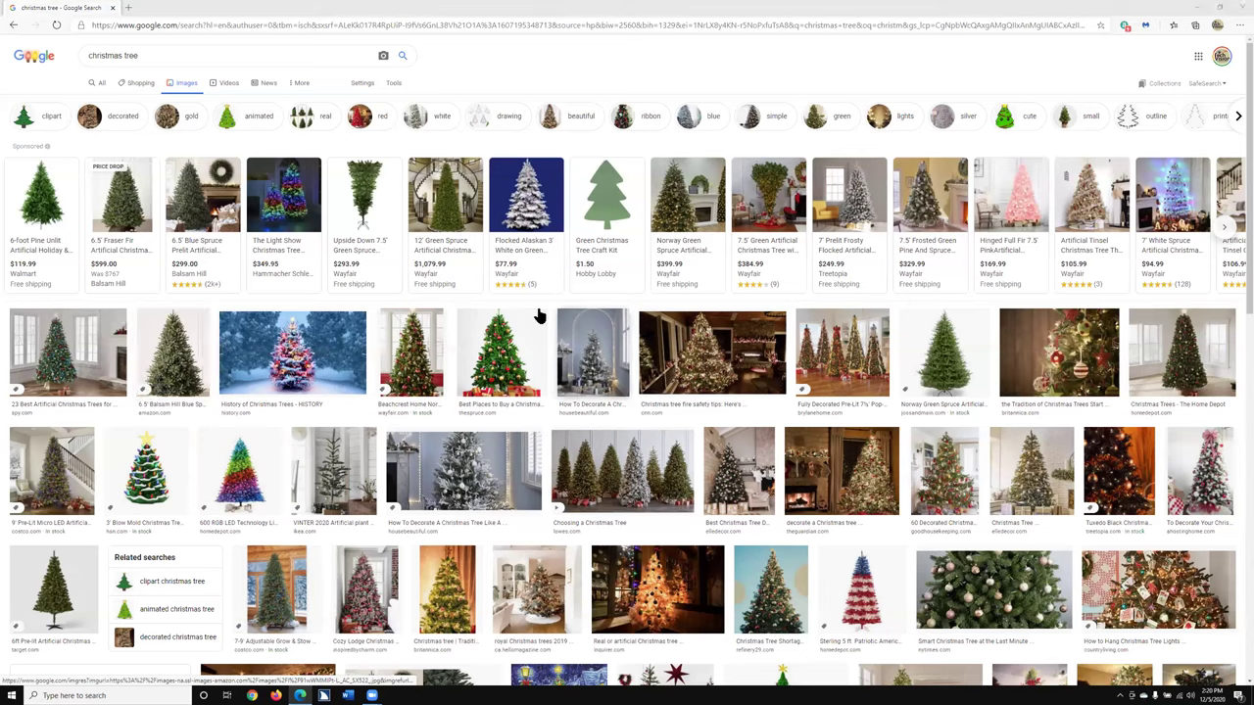
left_click(133, 326)
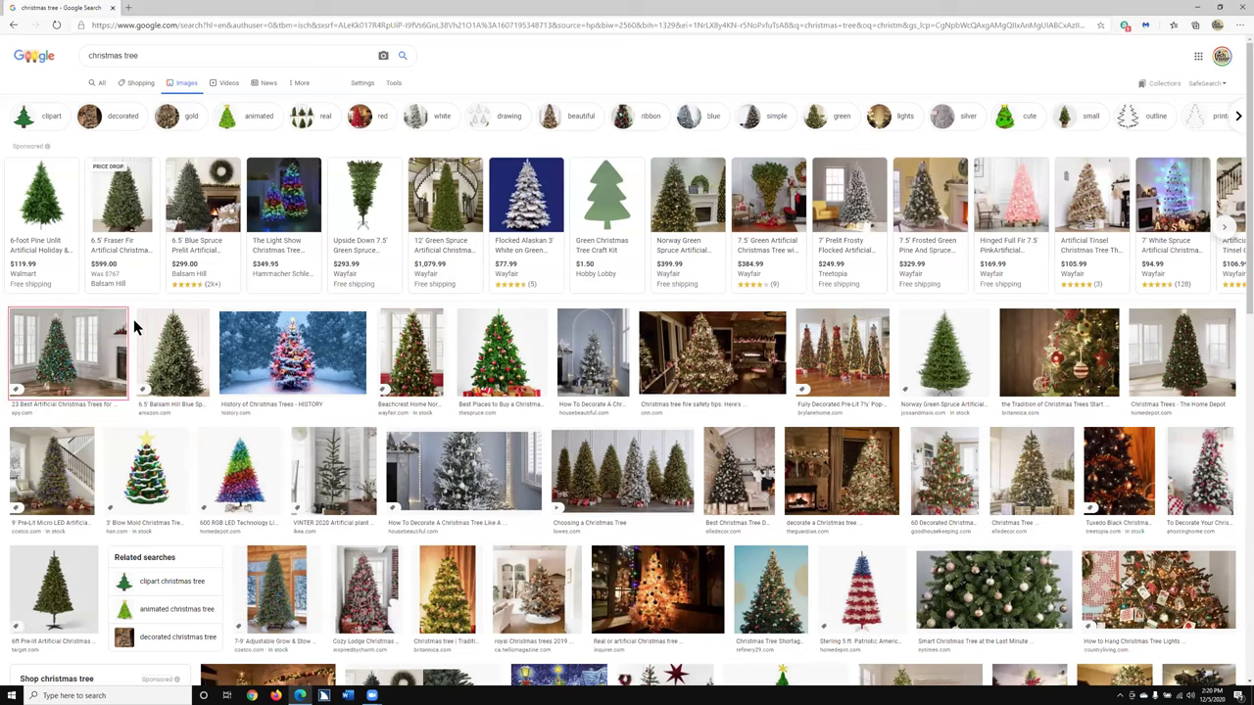
key("Right")
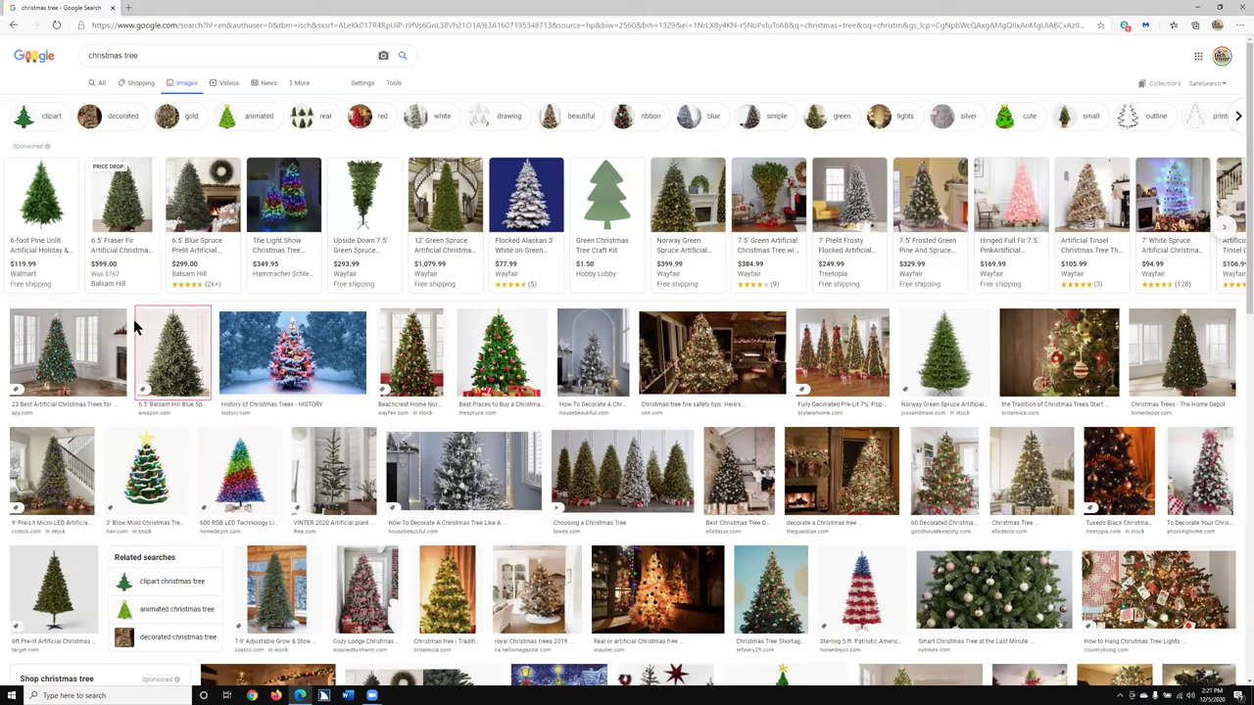
key("Right")
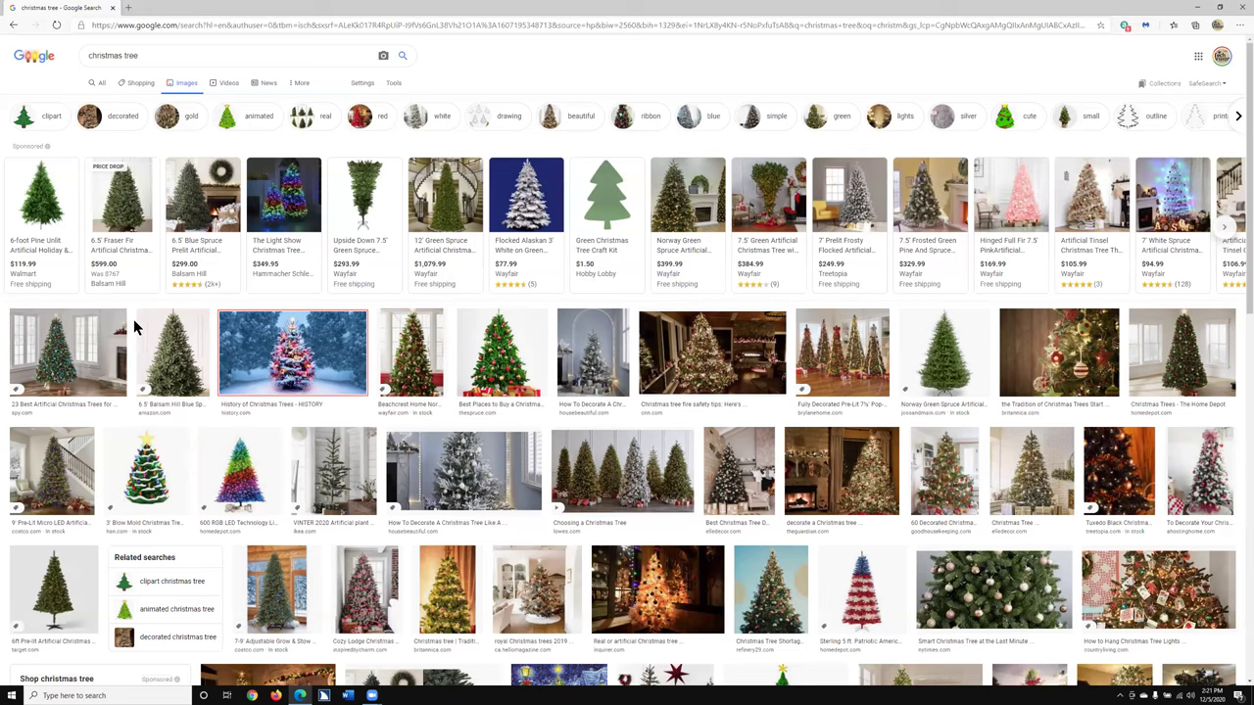
Step: Choose 'Save image as' for the lit snowy tree picture, opening the download.jfif save dialog
right_click(237, 380)
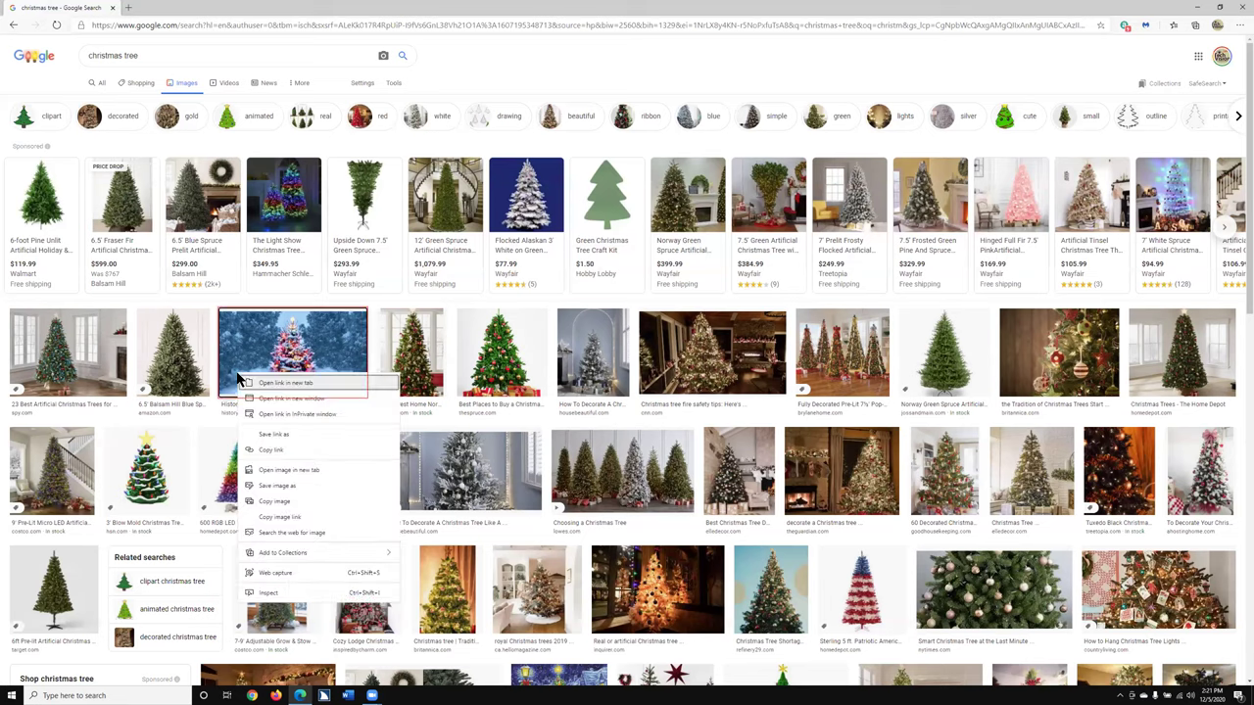
key("Down")
key("Down")
key("Down")
key("Down")
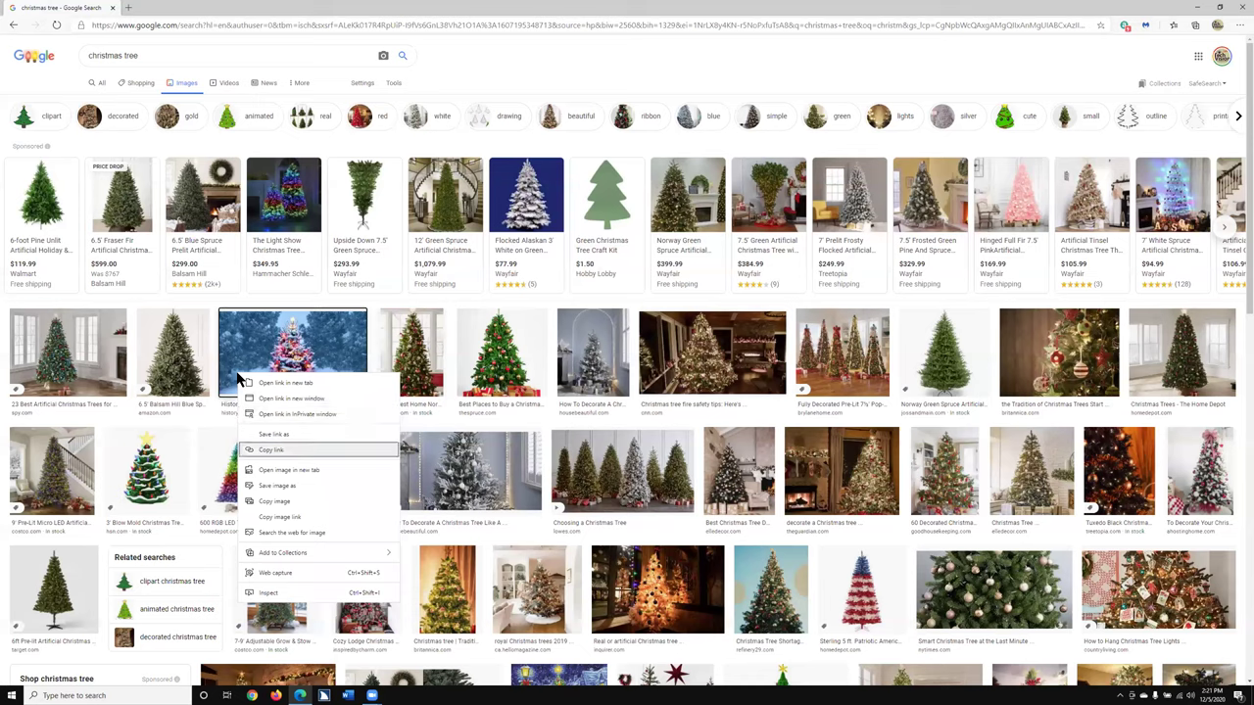
key("Down")
key("Down")
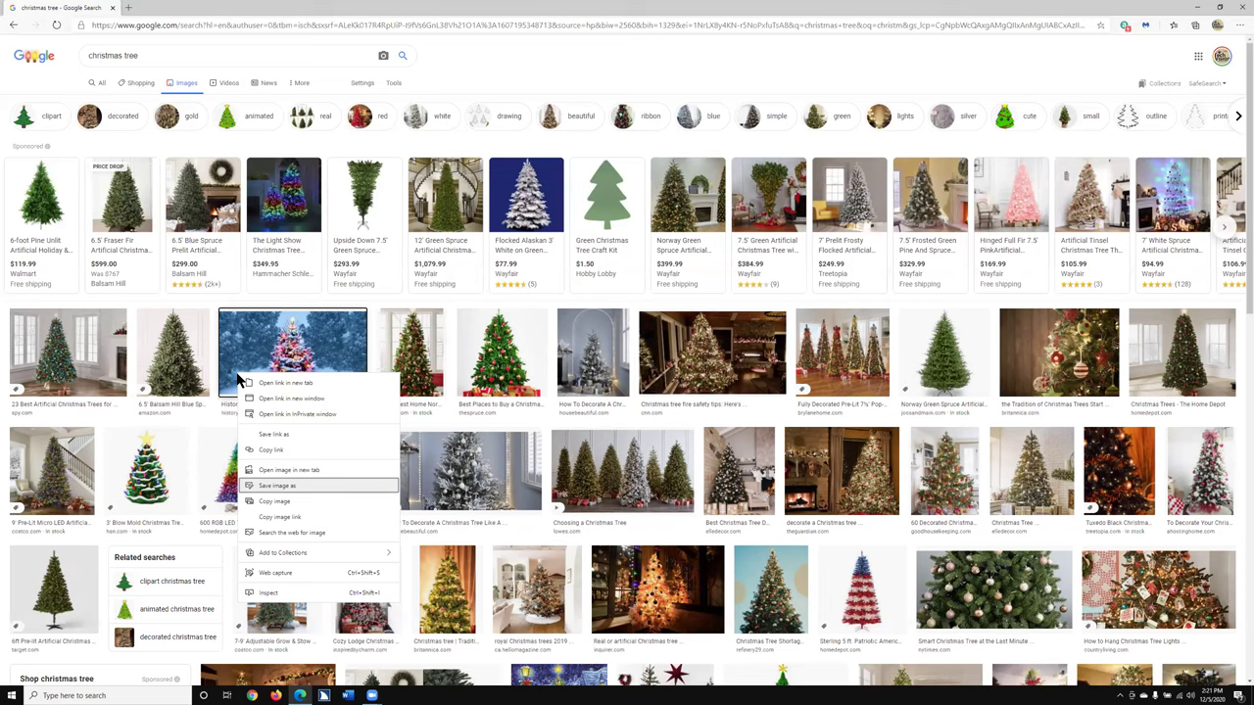
key("Return")
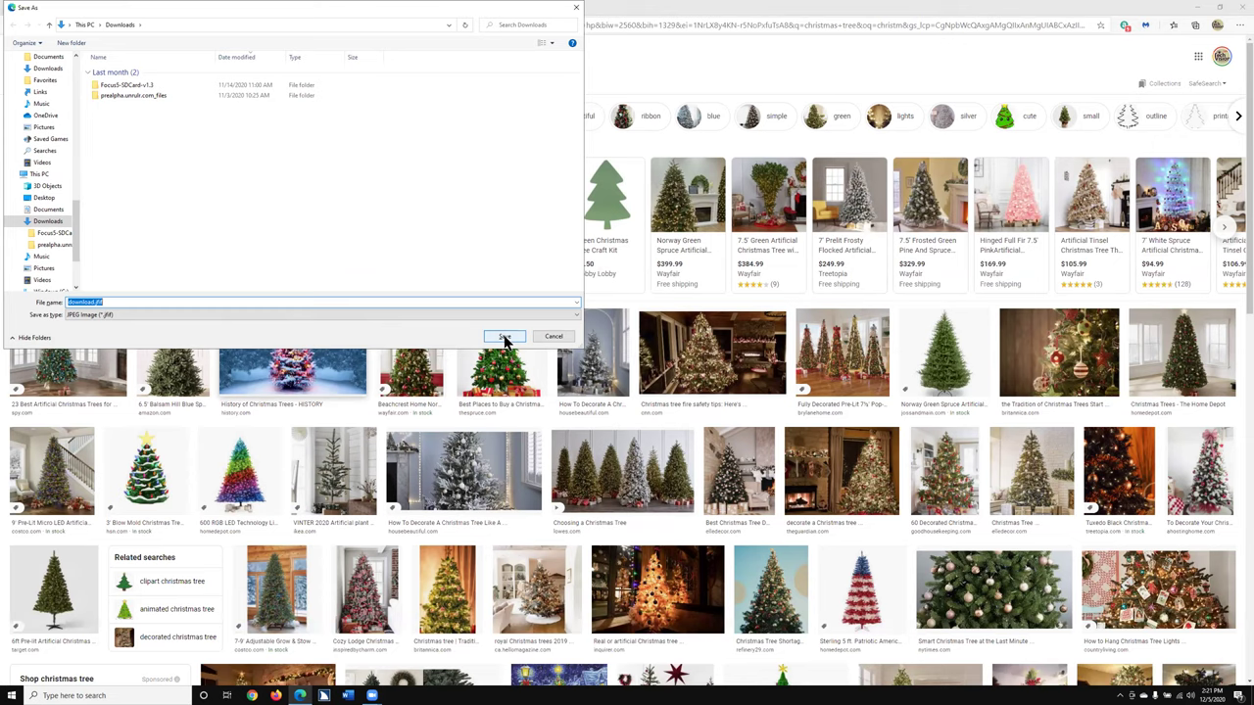
Step: Save the tree picture to Downloads as 'christmas tree' (JPEG .jfif)
type("christmas tree")
left_click(505, 337)
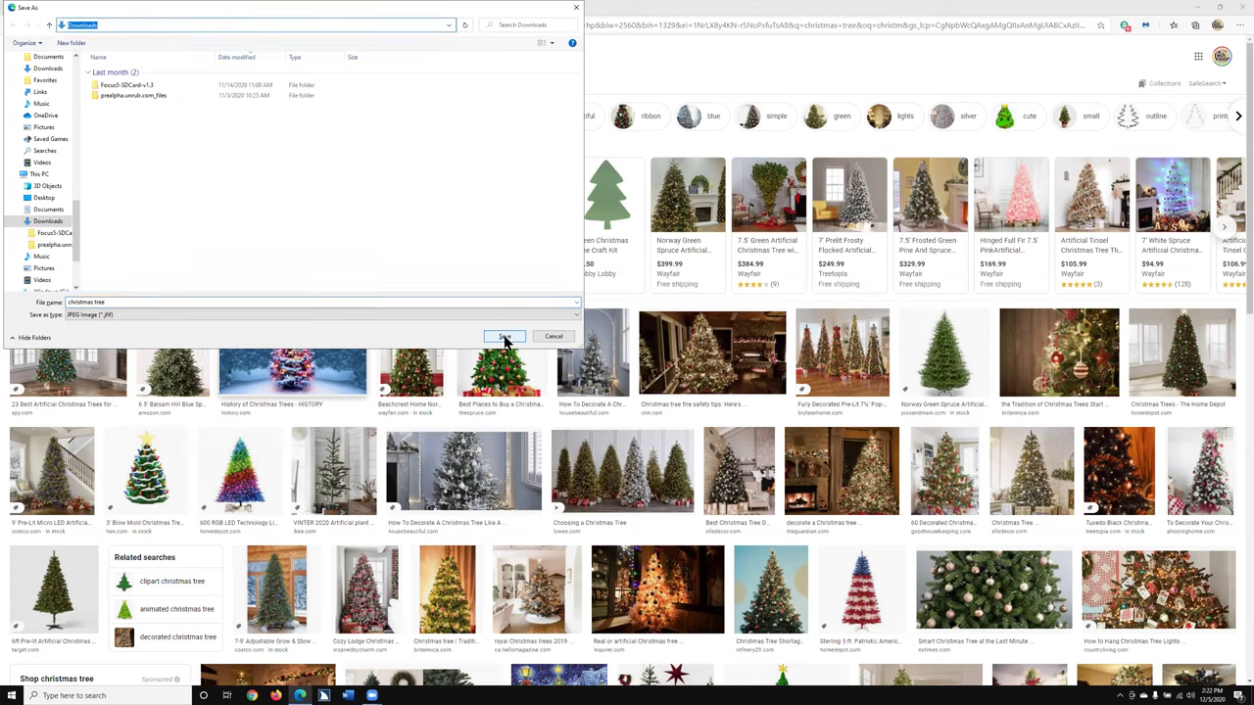
Step: Save the image as 'christmas tree.jfif' in the Pictures folder
left_click(505, 337)
type("pic")
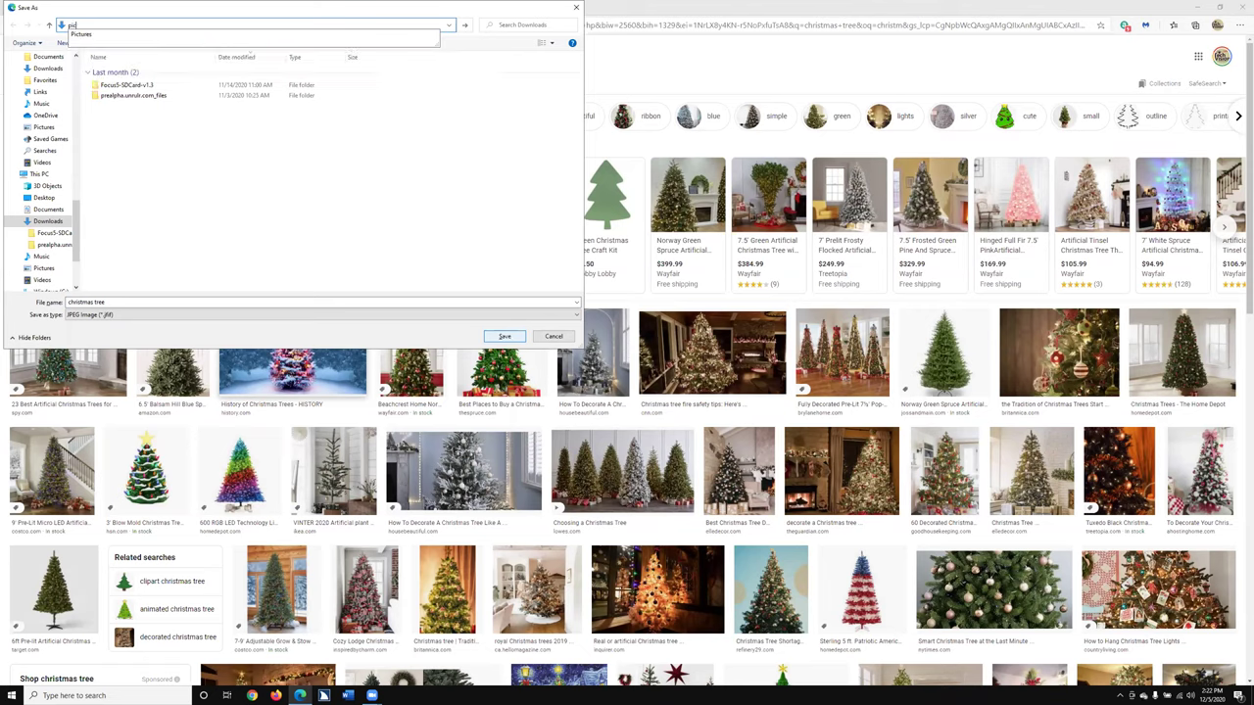
key("Down")
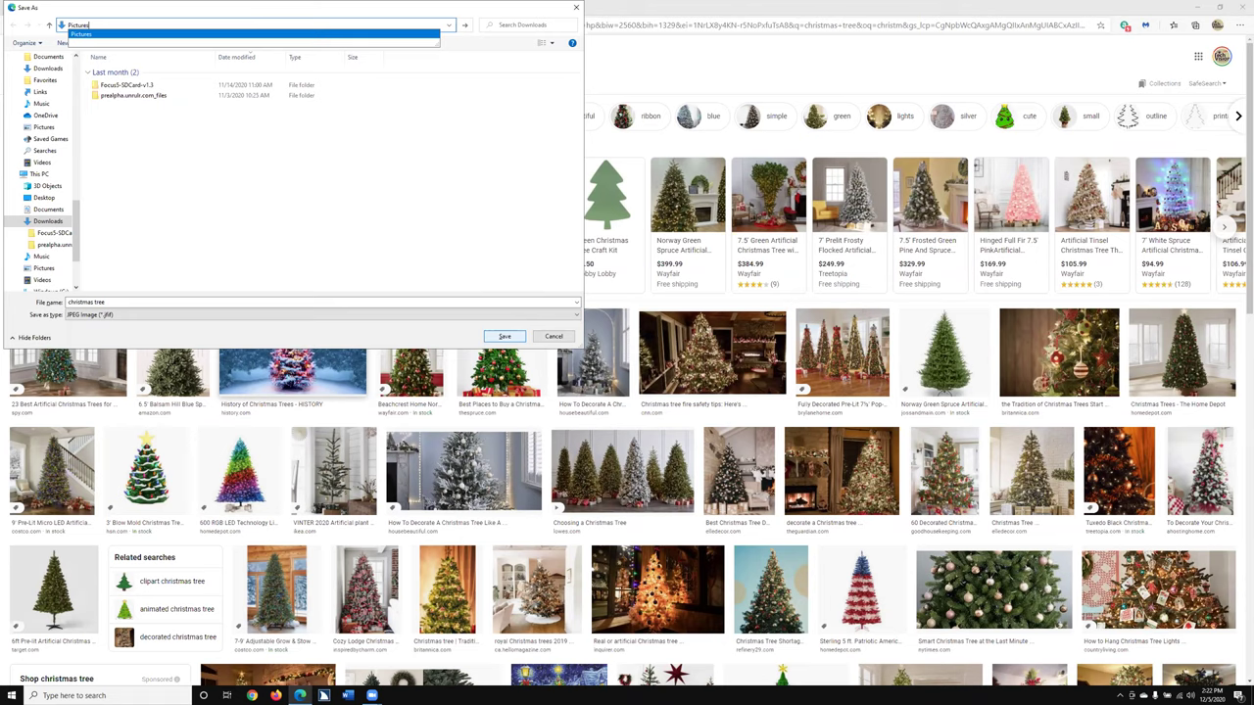
key("Return")
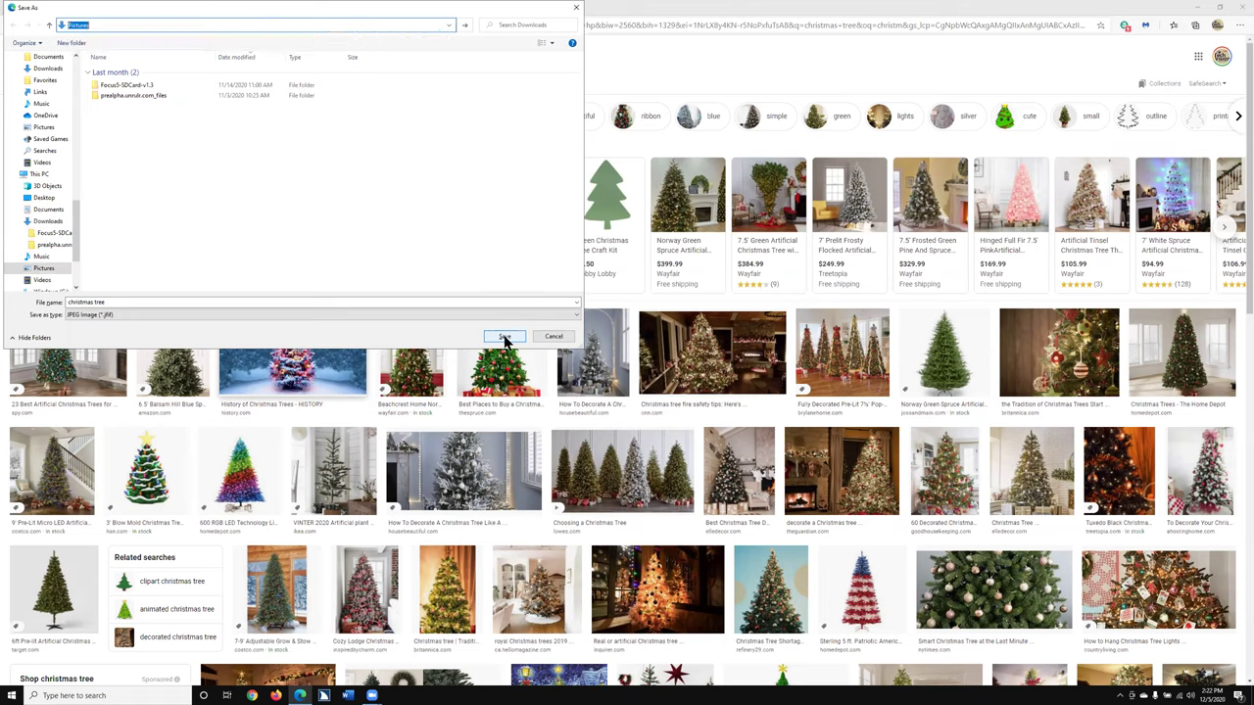
left_click(504, 337)
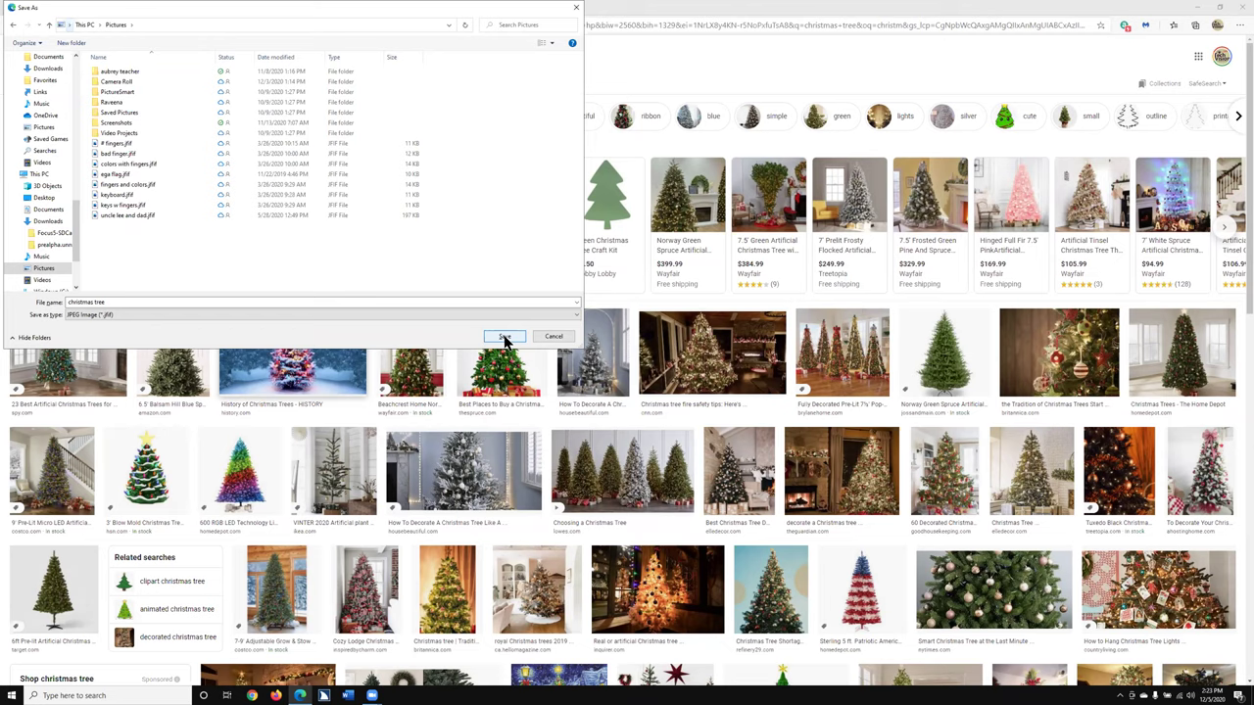
left_click(504, 337)
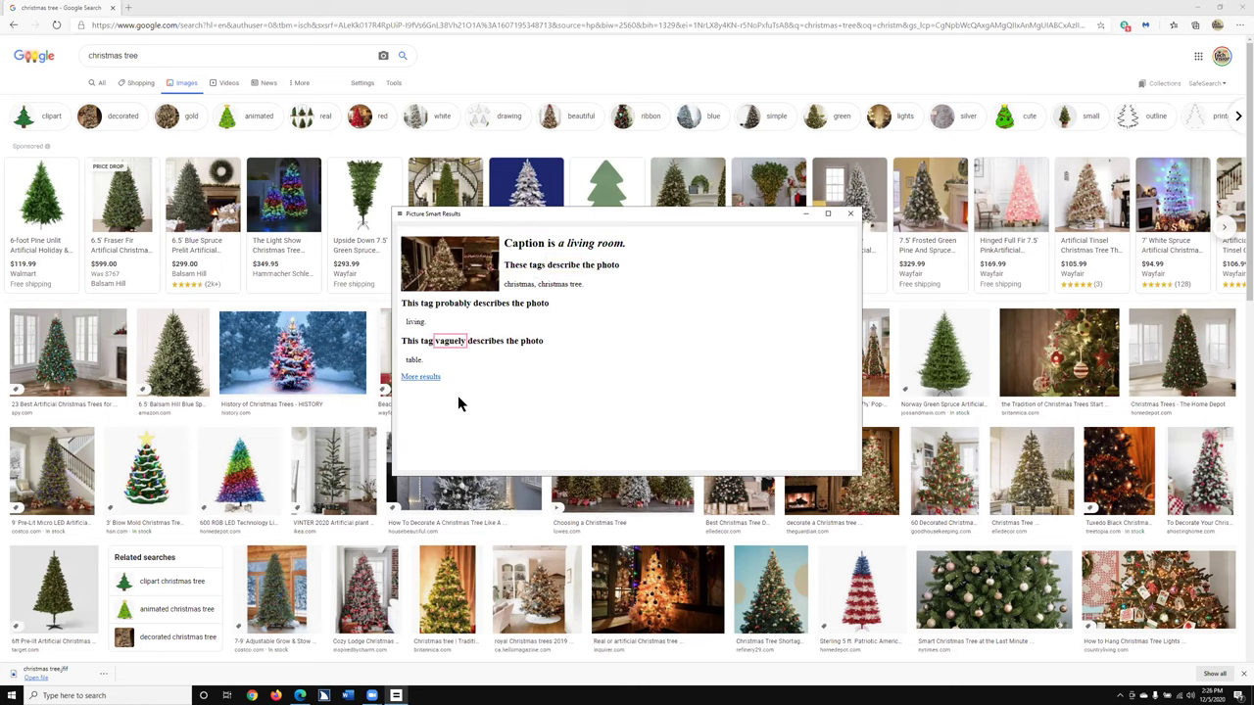
Step: Dismiss the JAWS Picture Smart results window
key("Escape")
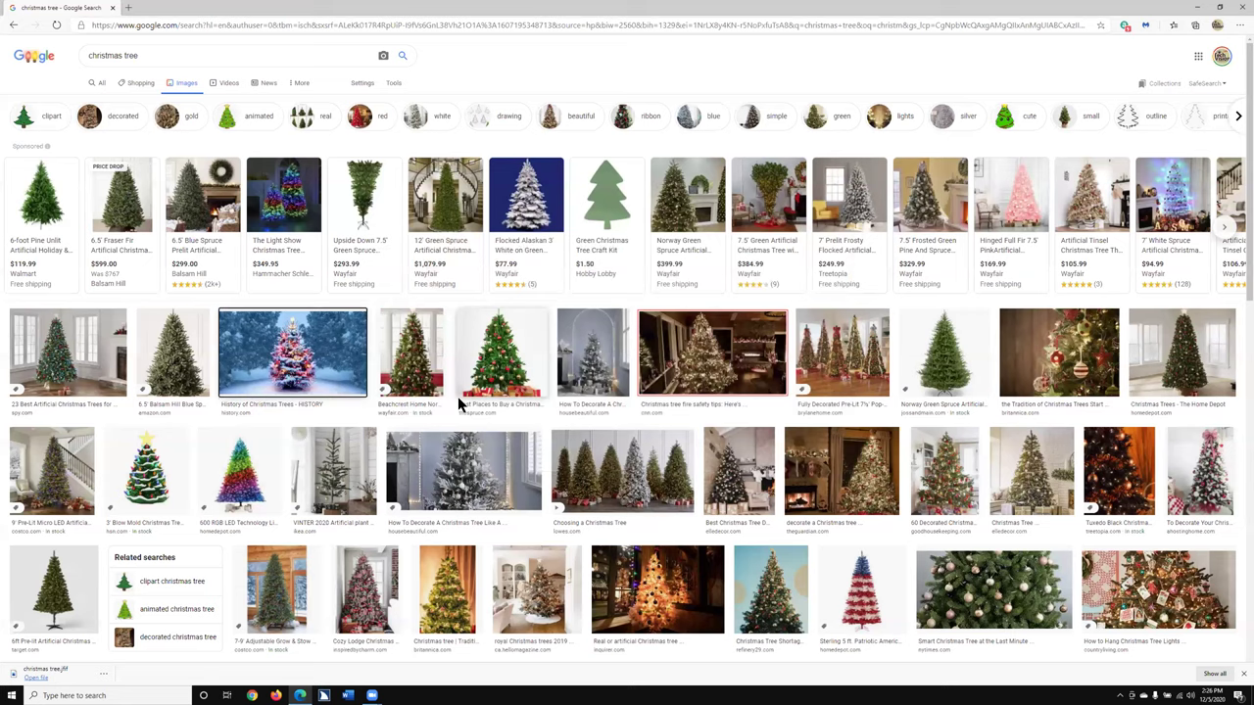
Step: Copy the fireplace Christmas tree image to the clipboard
right_click(650, 379)
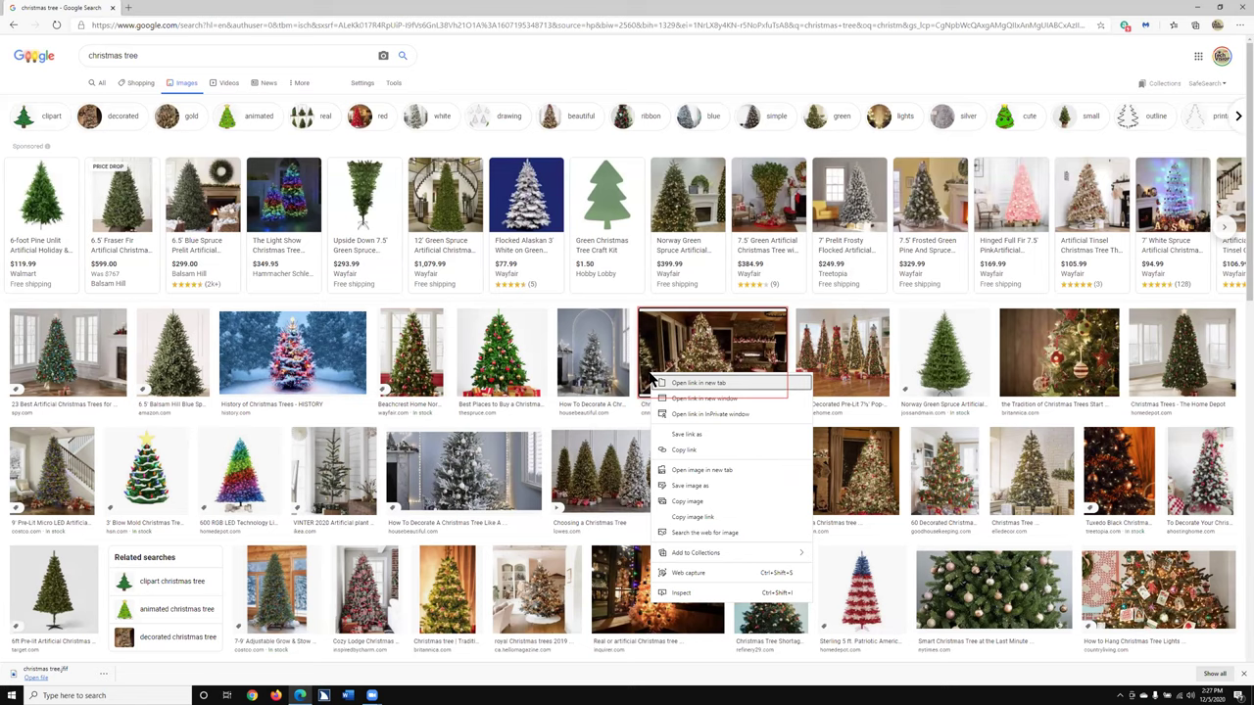
key("Down")
key("Down")
key("Down")
key("Down")
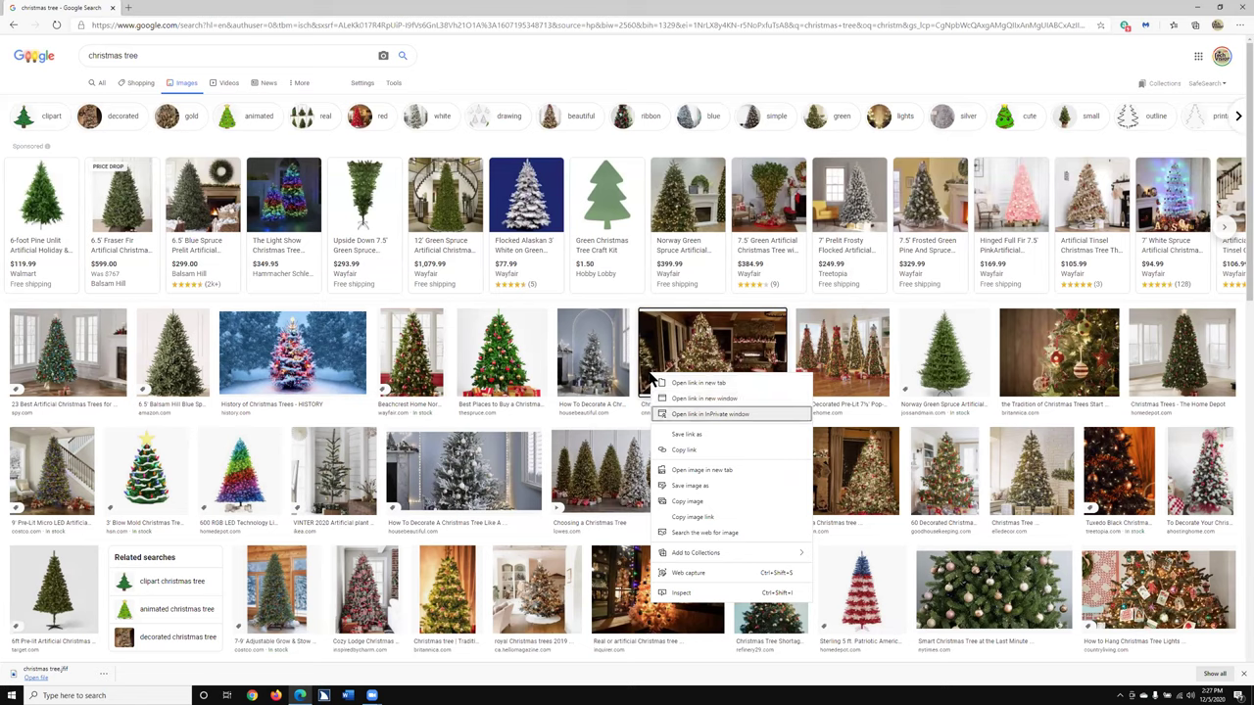
key("Down")
key("Down")
key("Down")
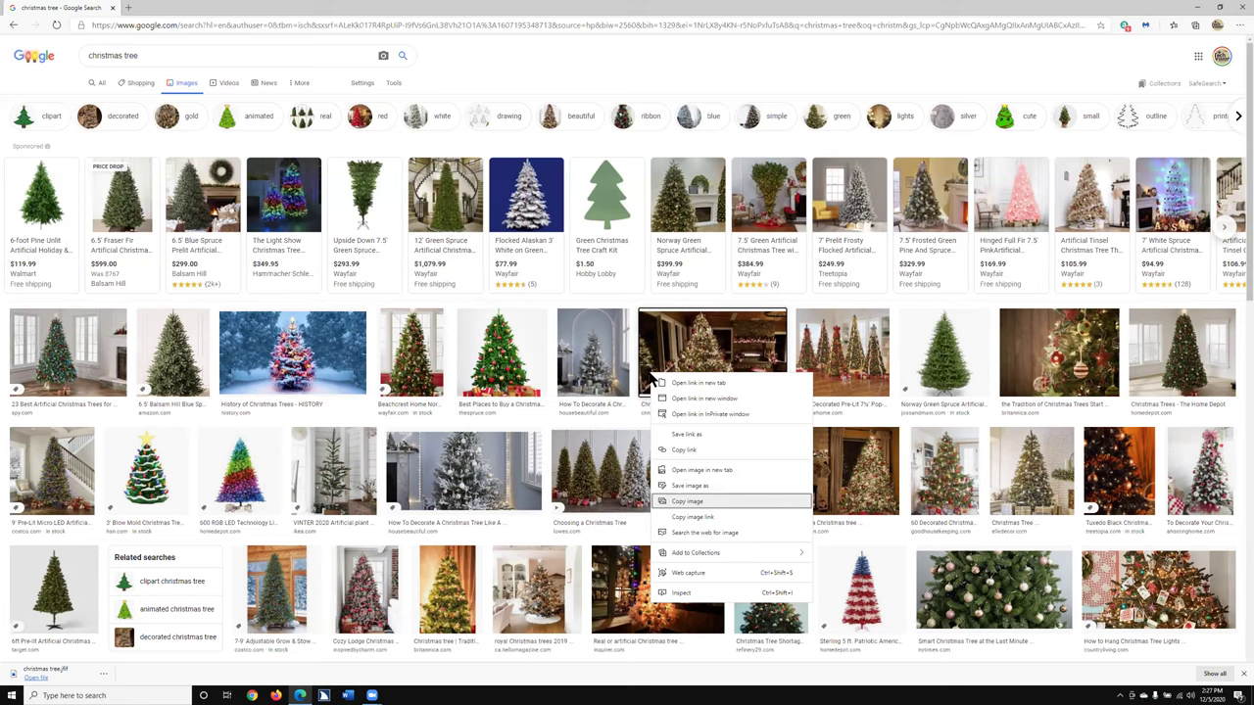
key("Return")
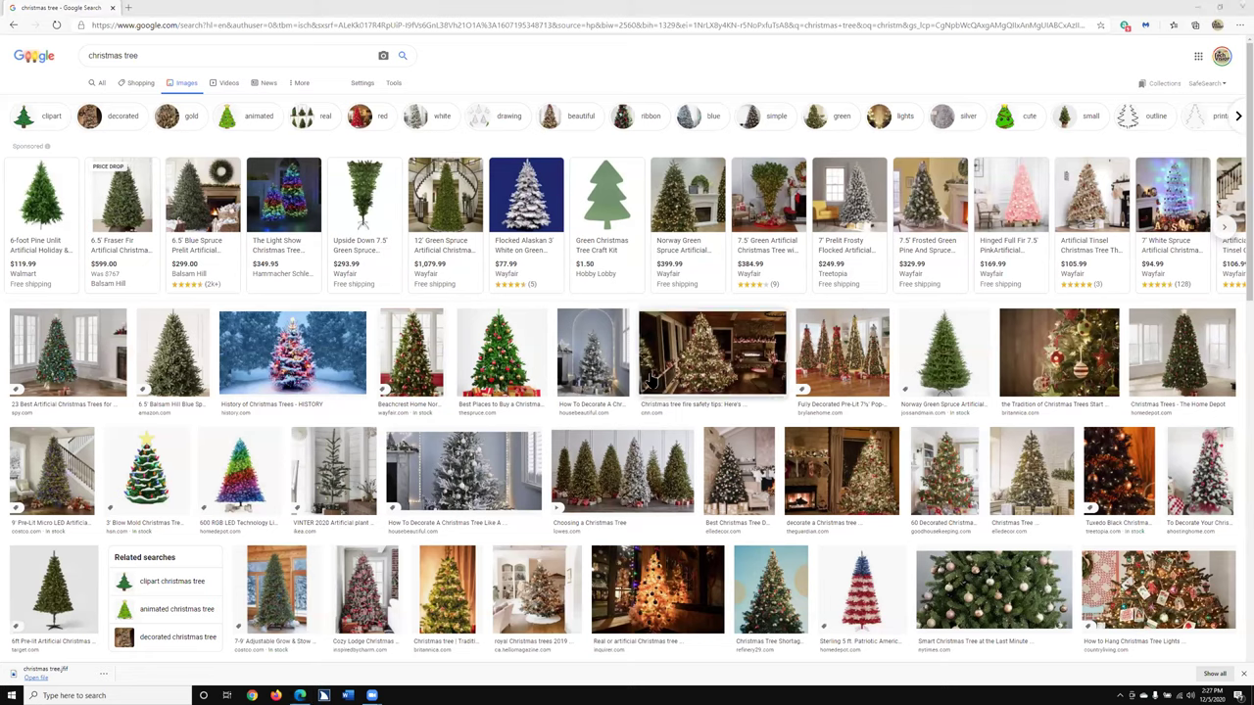
Step: Launch PowerPoint from Windows search using 'ppt'
key("super")
type("ppt")
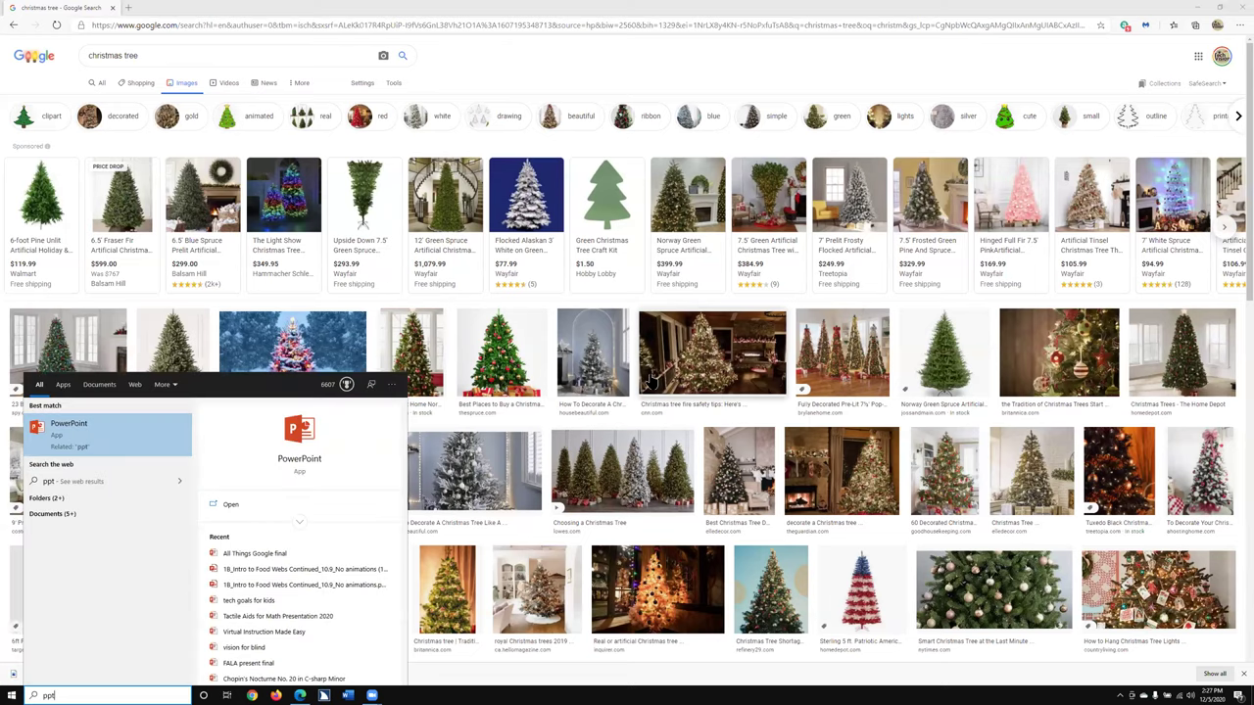
key("Return")
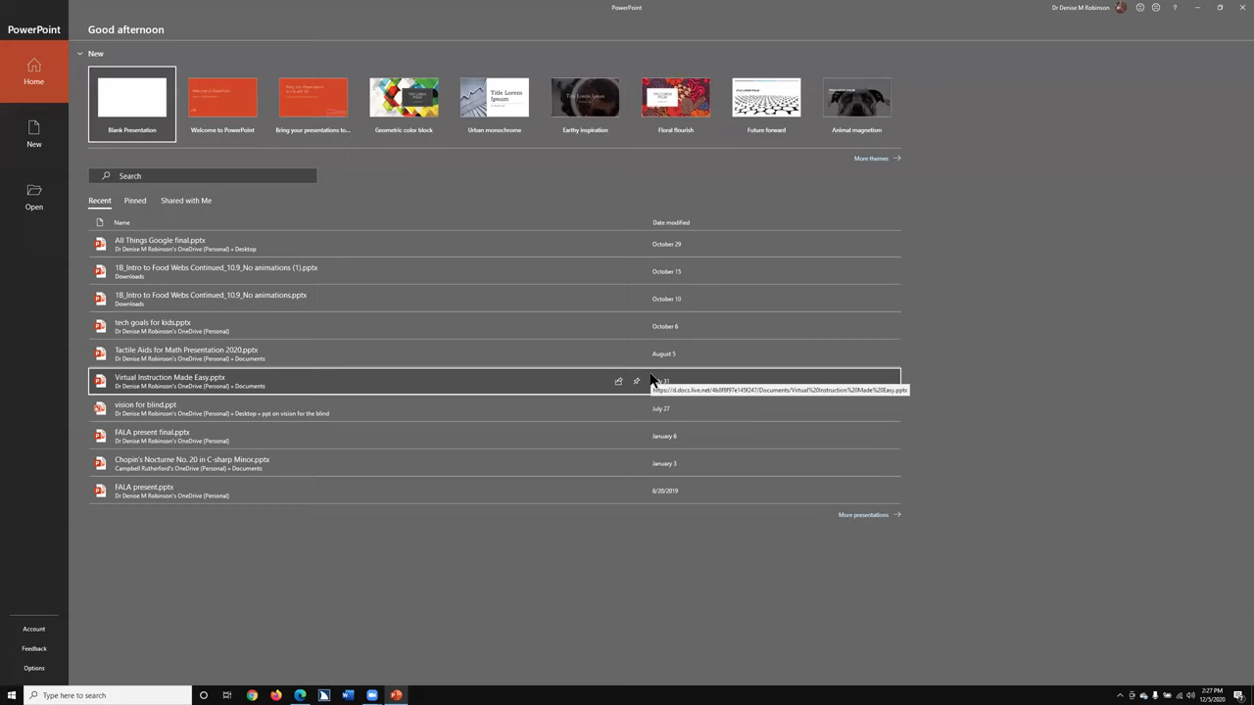
Step: Create Presentation1 as a blank presentation with one title slide
left_click(652, 380)
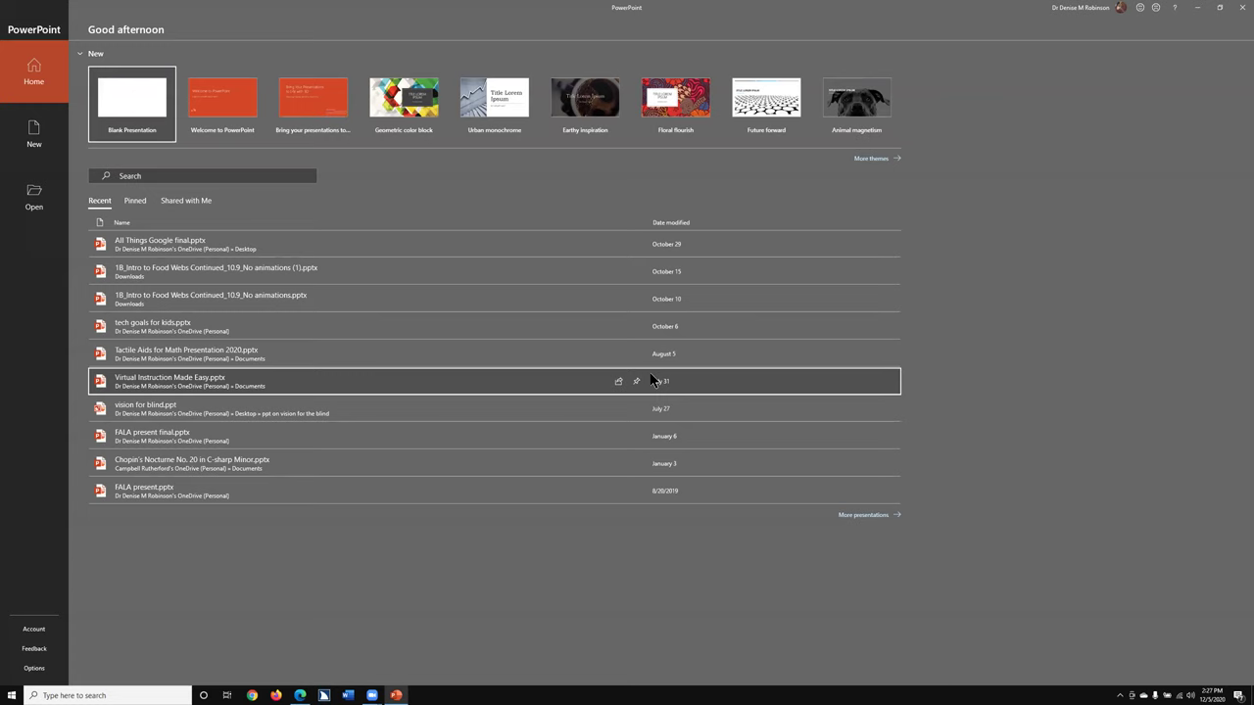
key("Return")
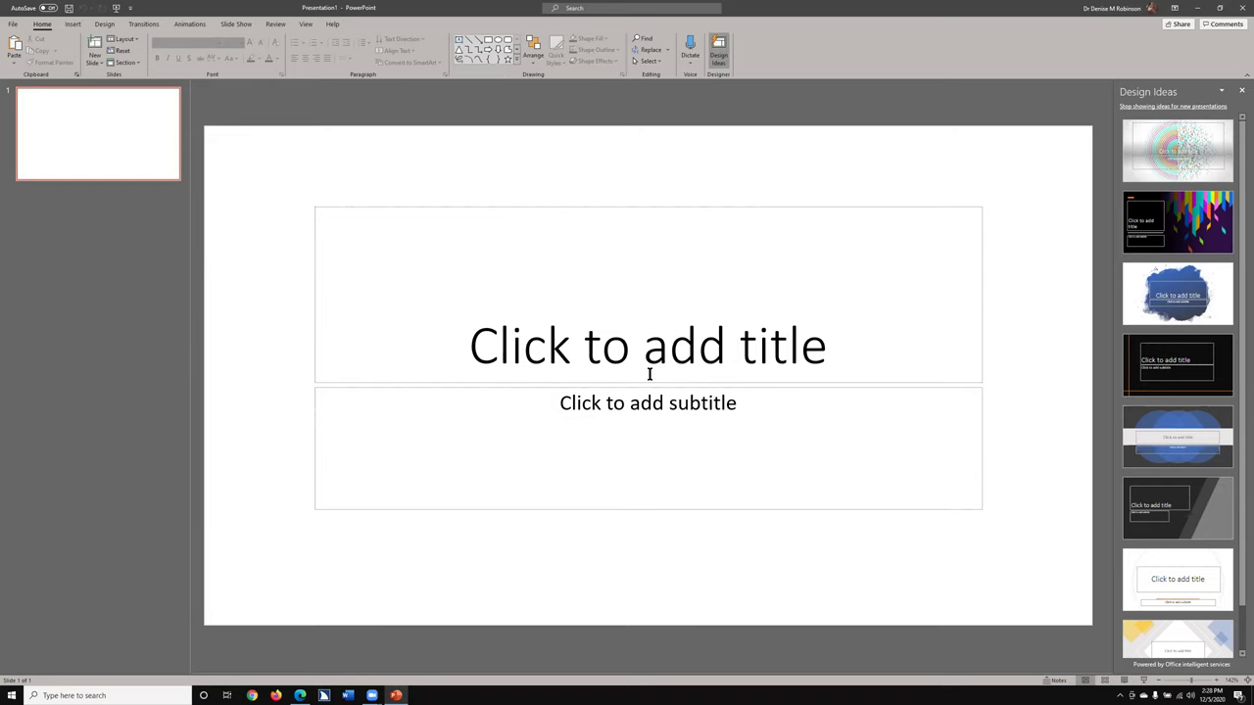
Step: Bring up the context menu for the blank title slide
key("shift+F10")
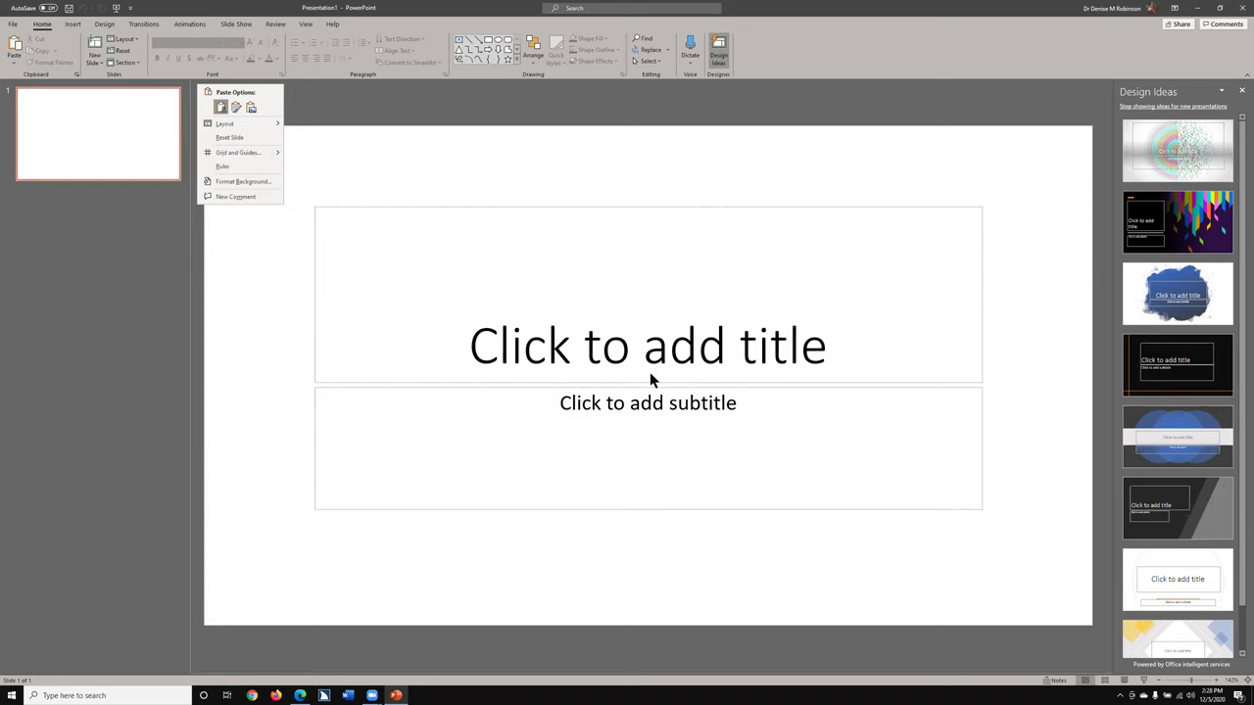
Step: Choose Format Background for the title slide
key("Up")
key("Up")
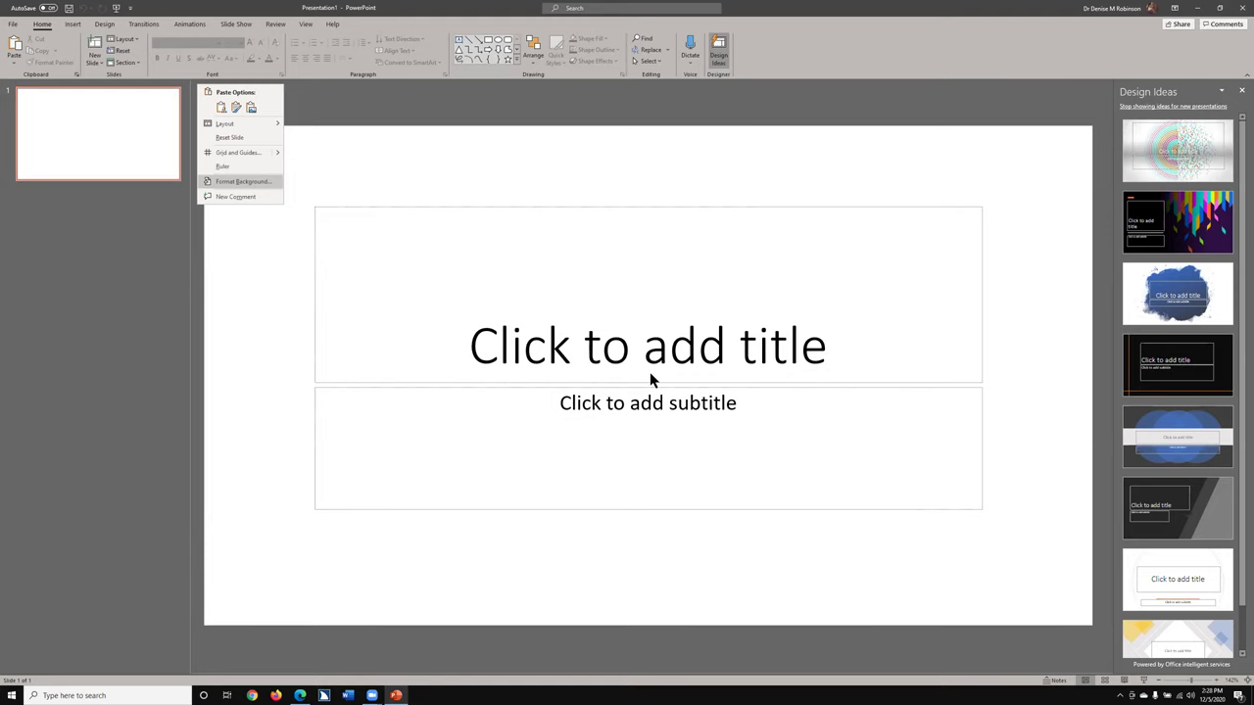
key("Return")
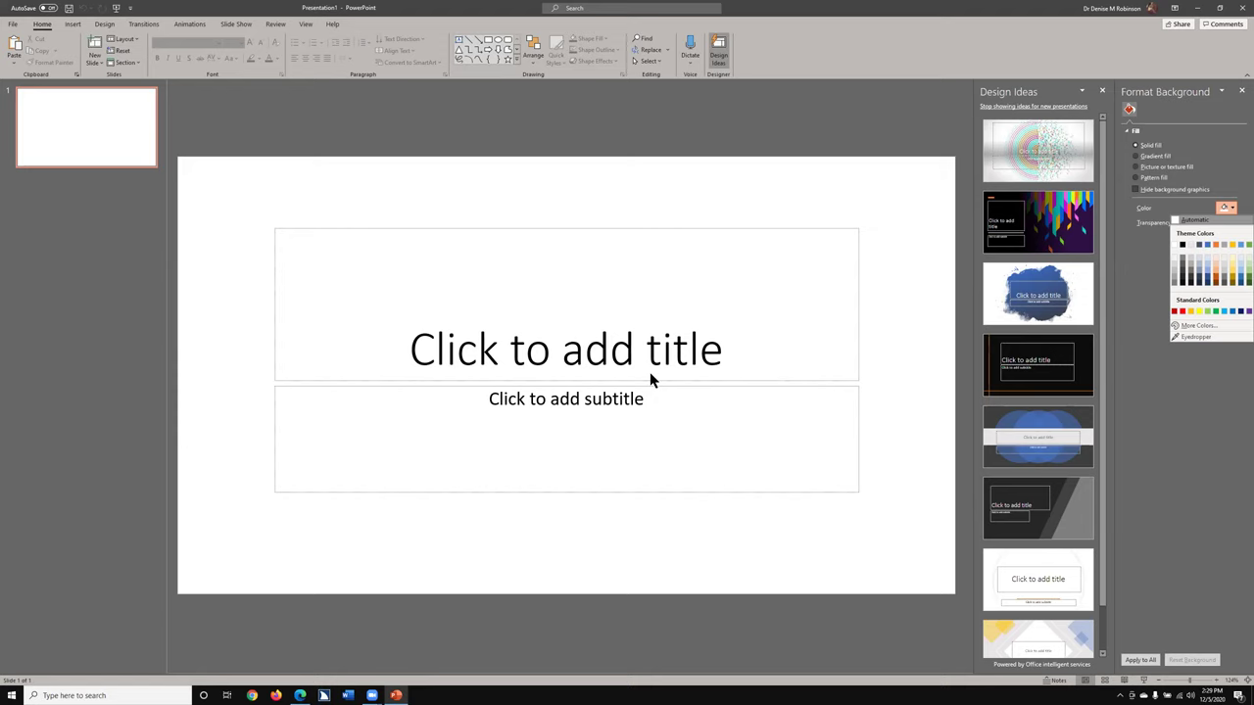
Step: Give the title slide a solid green background fill
key("Up")
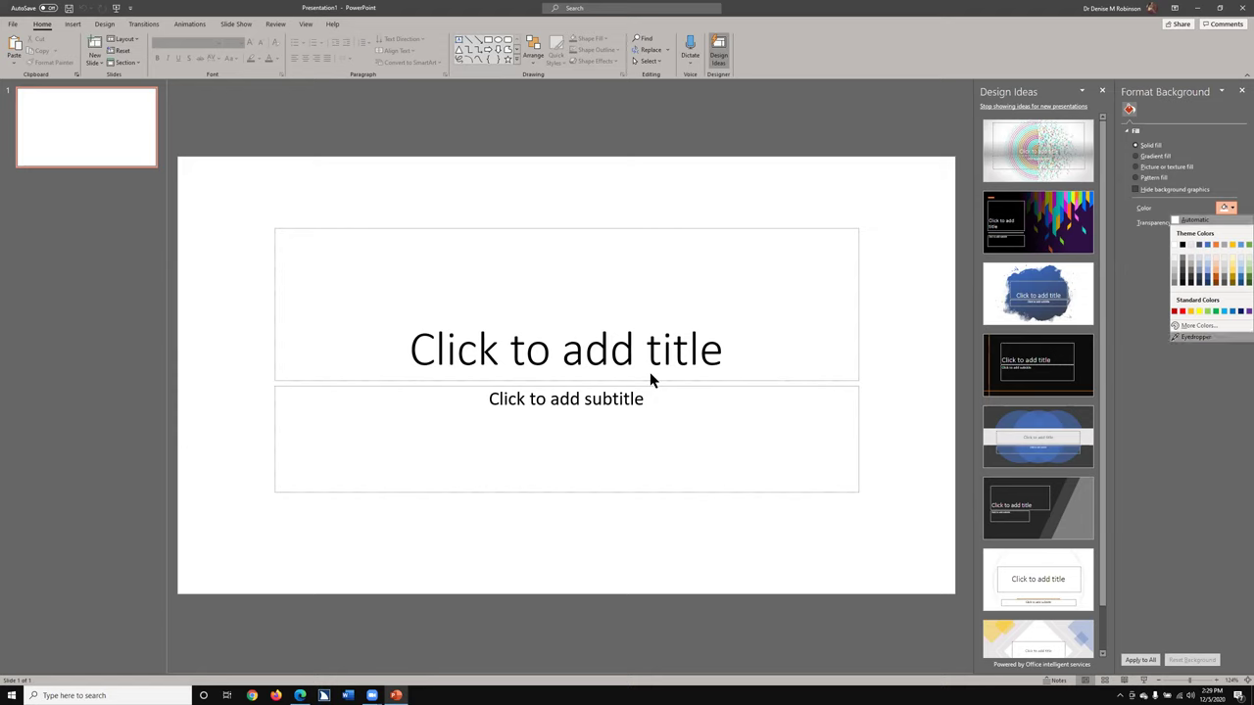
key("Up")
key("Up")
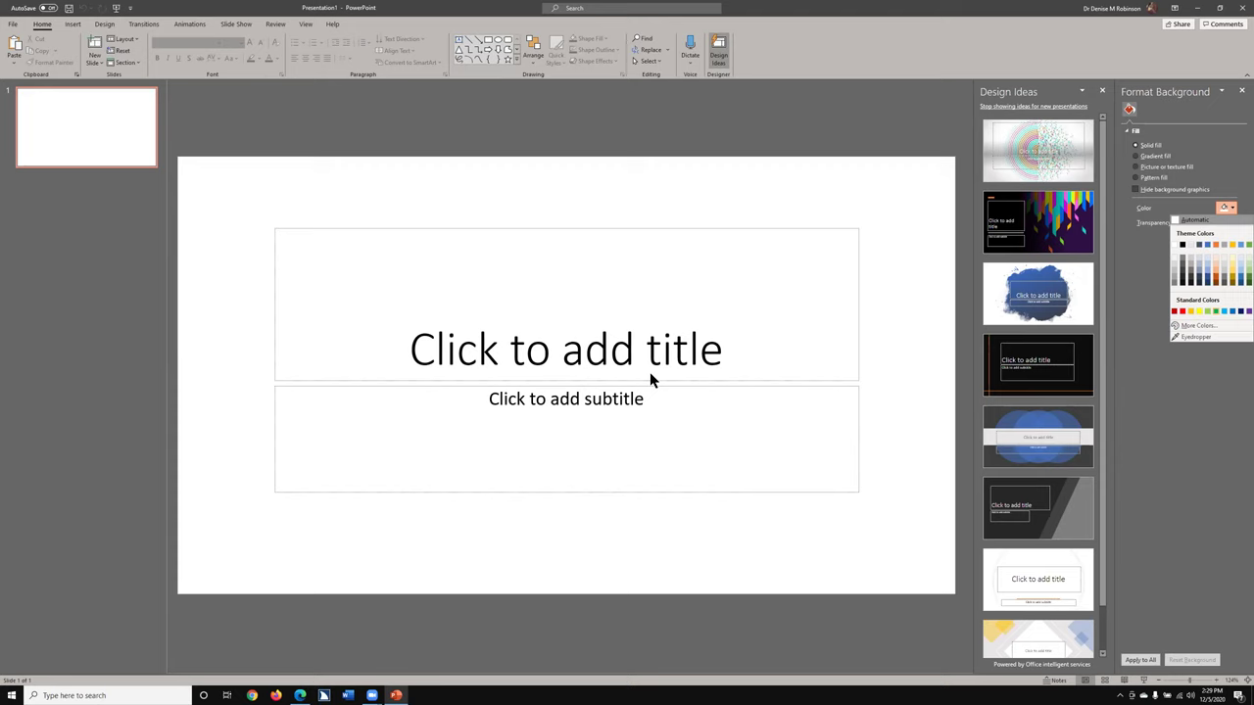
key("Return")
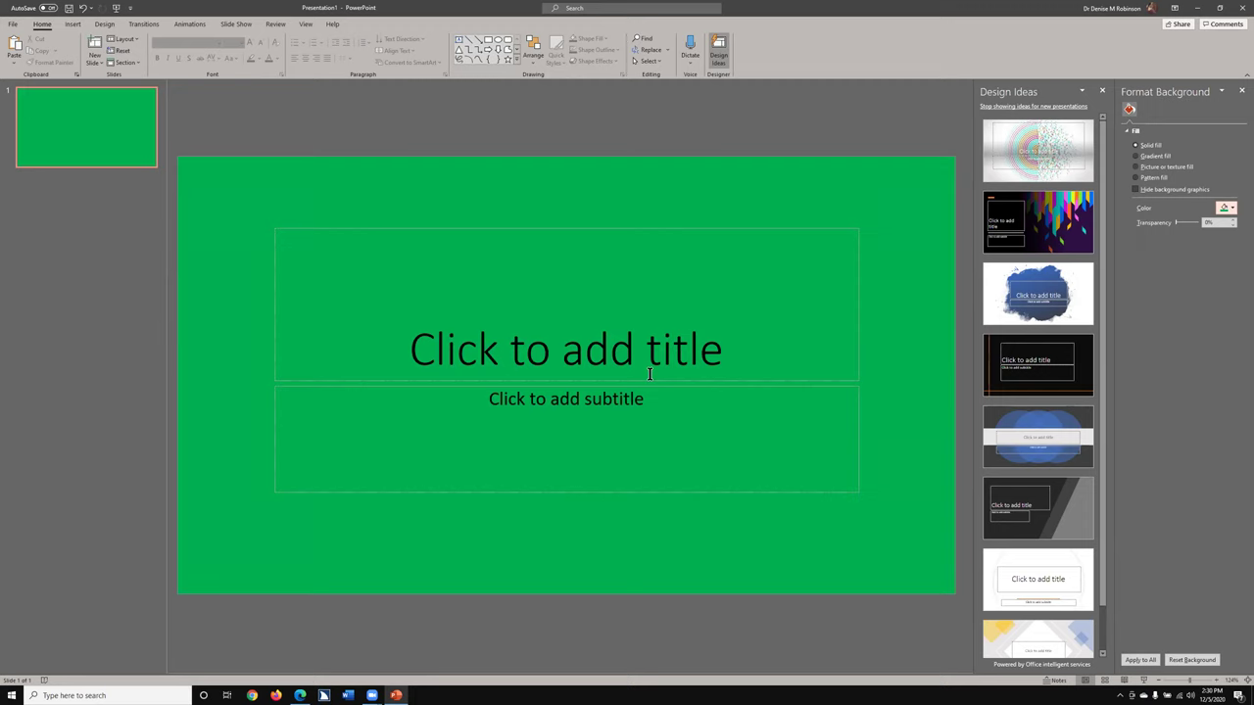
key("Tab")
Step: Apply the green background to all slides and close the Format Background pane
left_click(649, 374)
key("Tab")
key("Return")
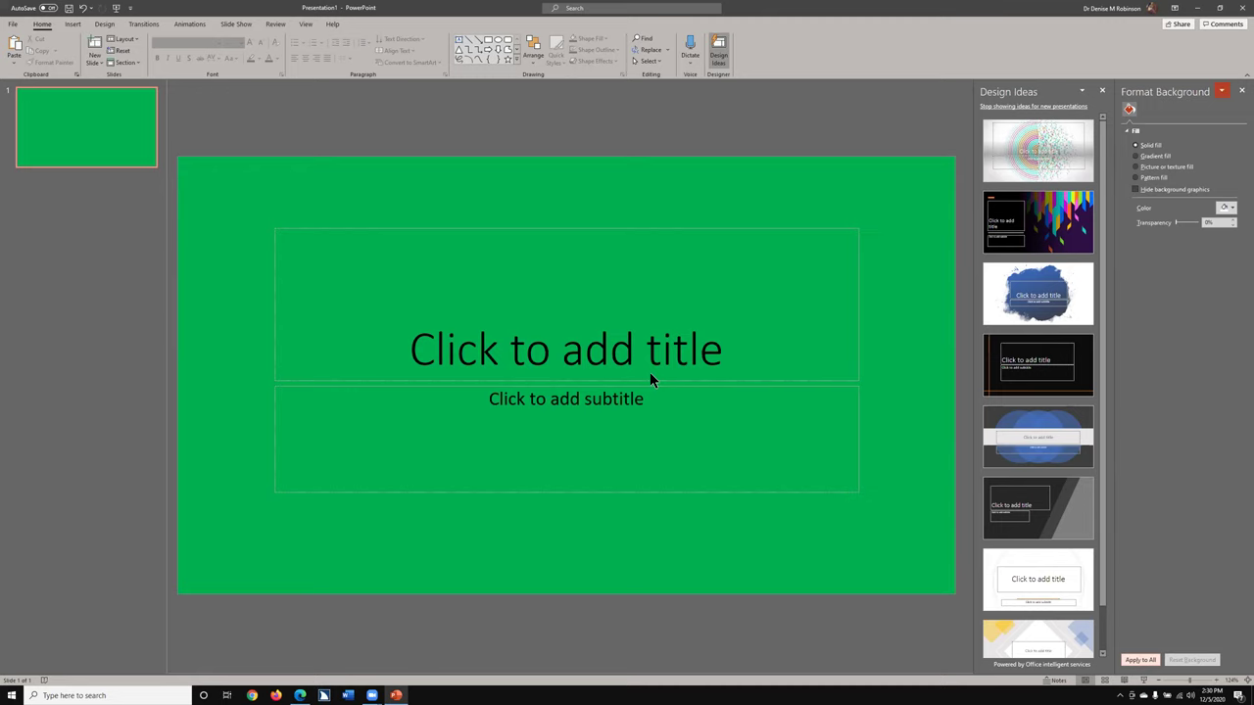
key("ctrl+space")
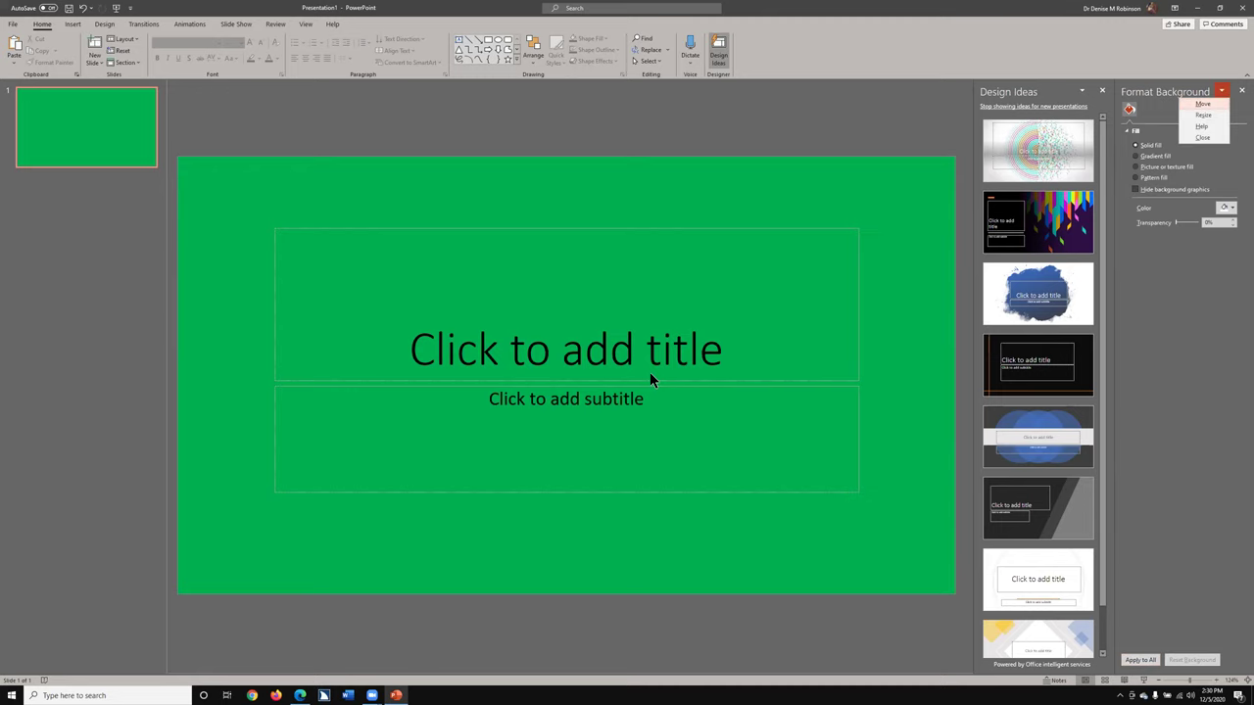
key("c")
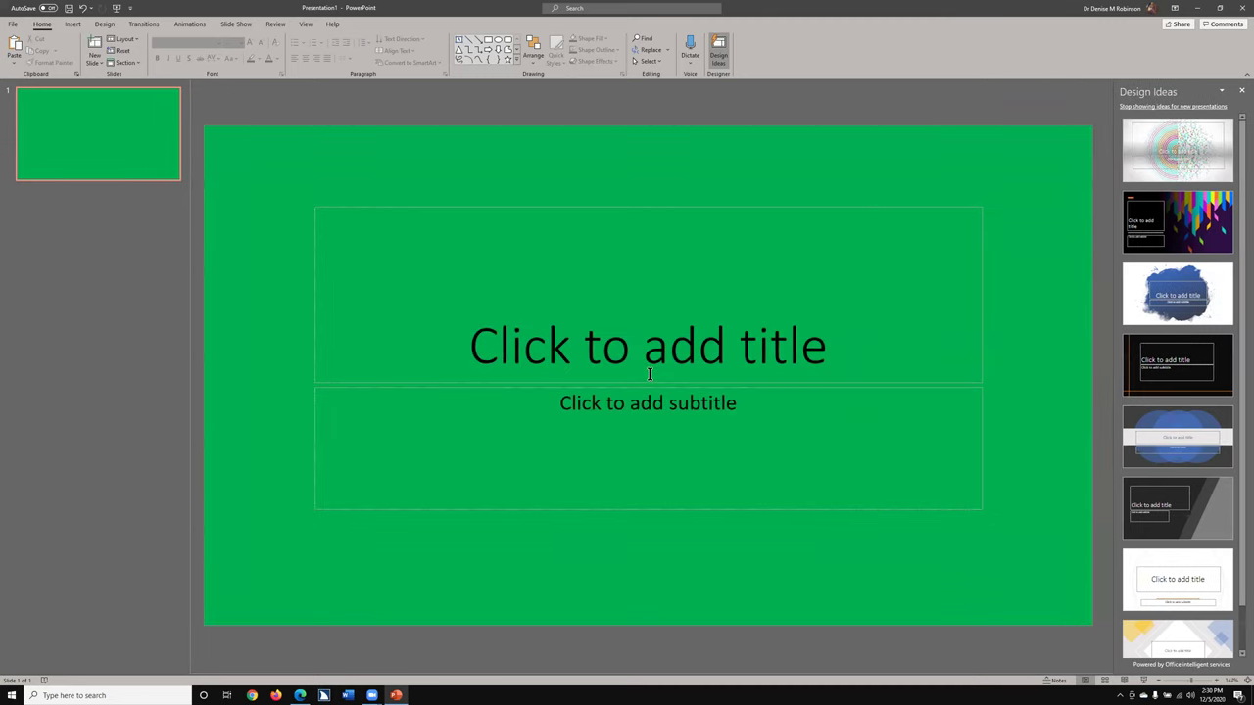
Step: Enter 'Christmas and Holidays' in the title placeholder
key("ctrl")
left_click(648, 374)
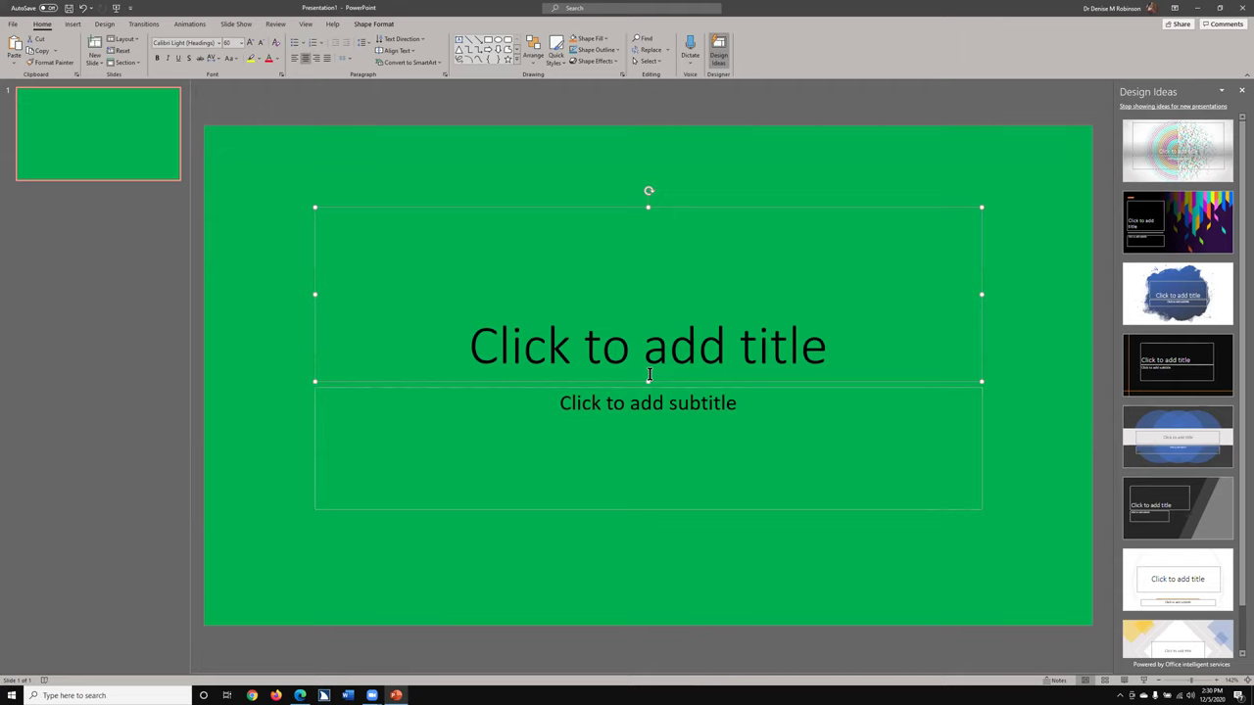
type("Christmas and Holidays")
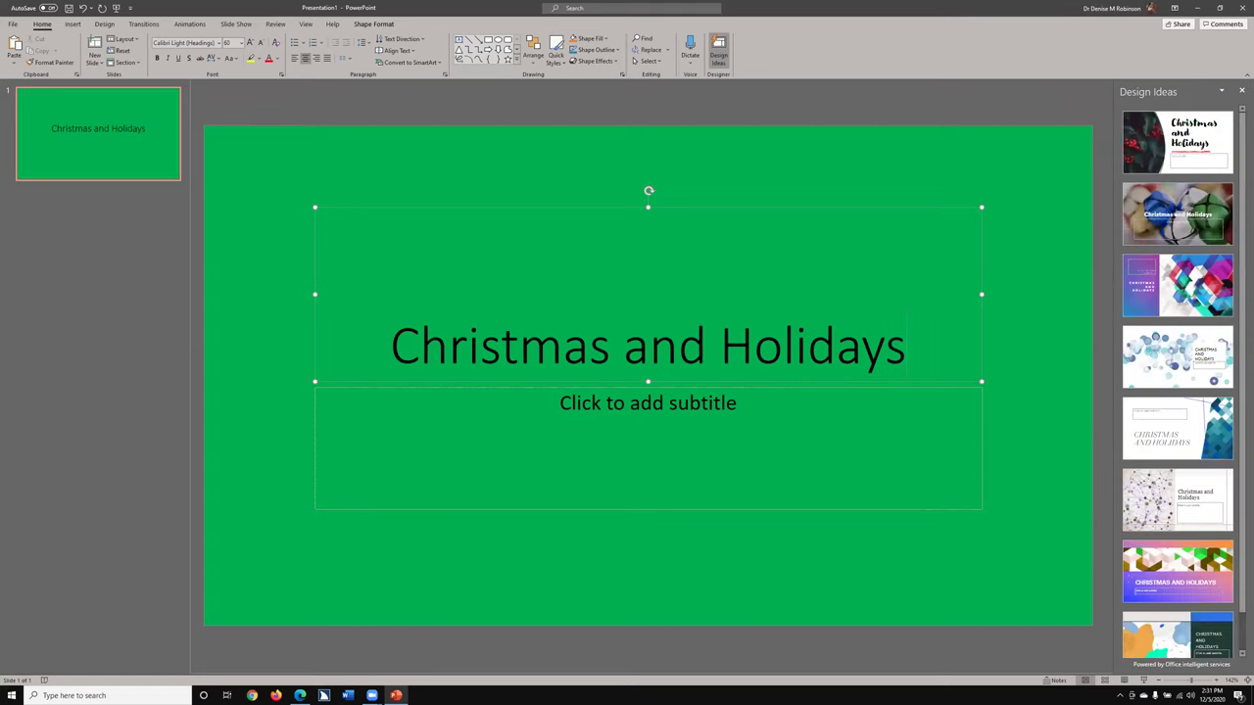
key("Escape")
key("Escape")
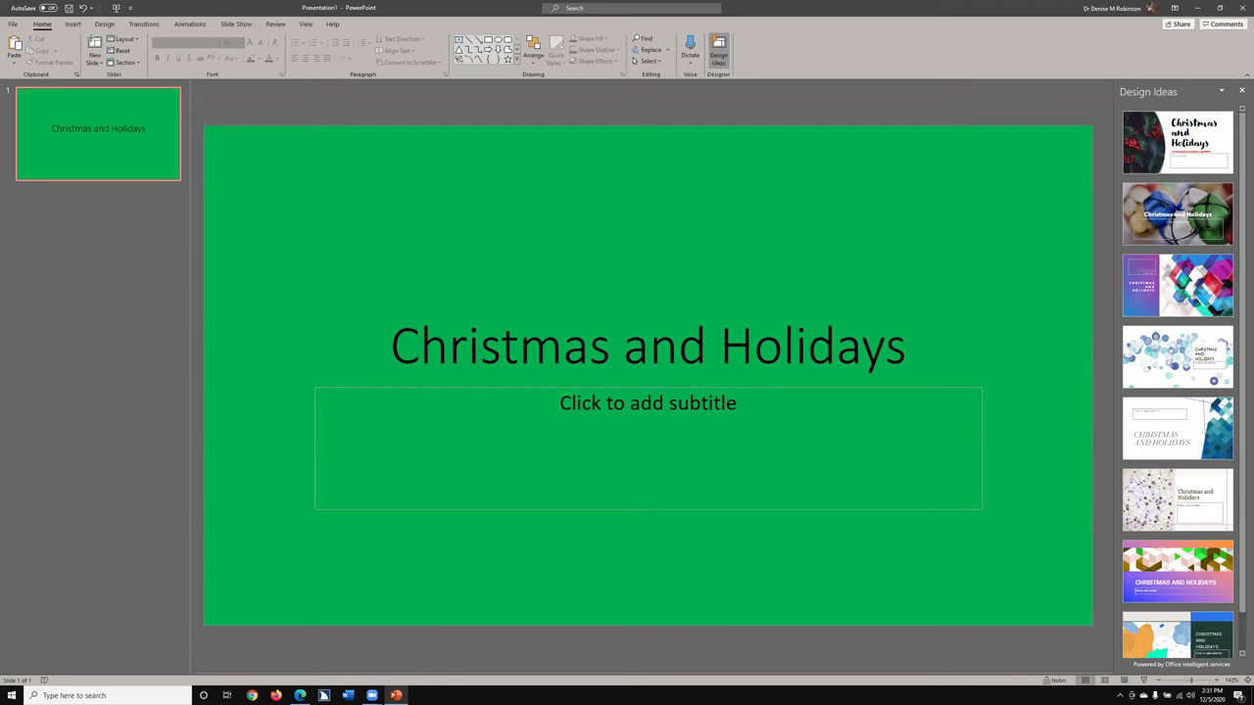
Step: Fill the subtitle placeholder with 'By Teacher' on two lines
key("Tab")
key("Tab")
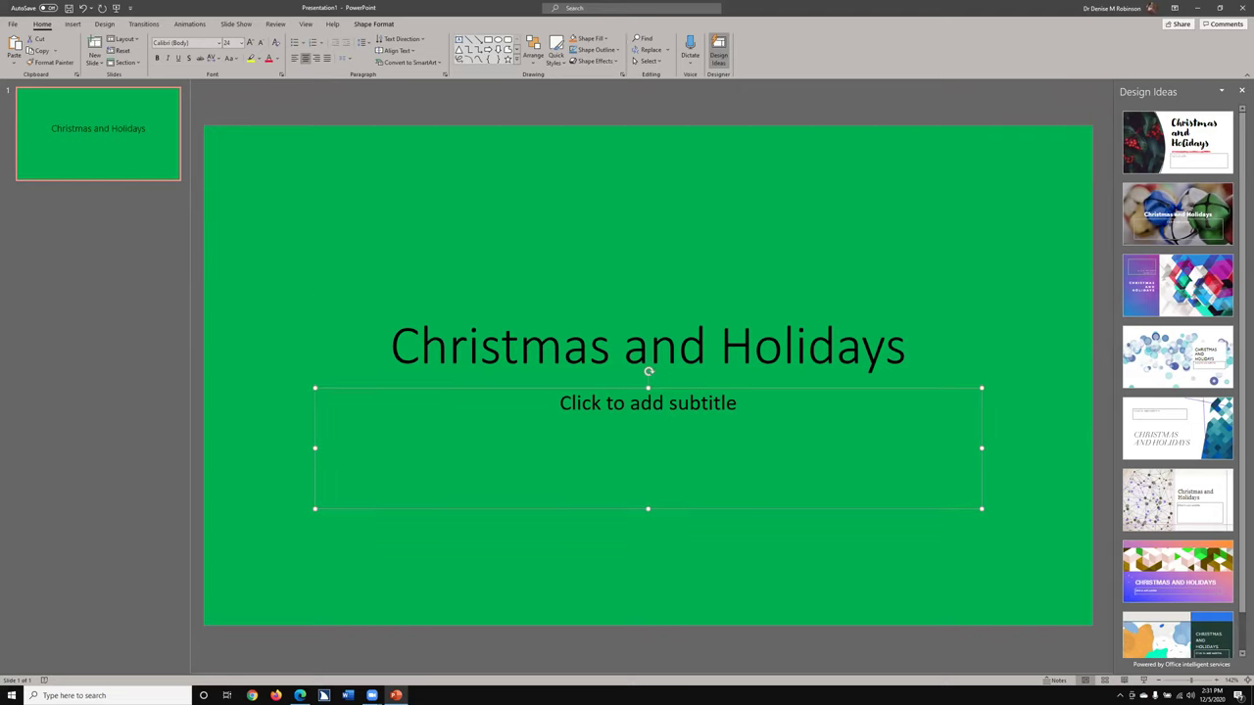
type("B")
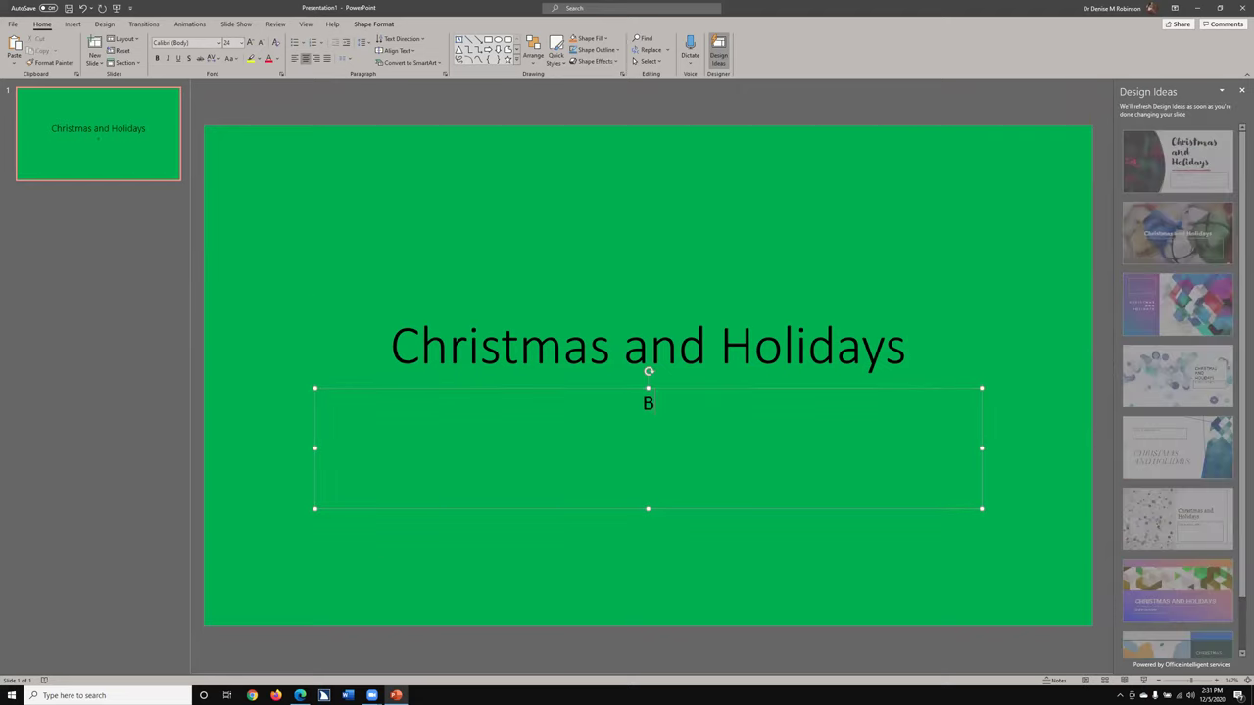
type("y Teacher")
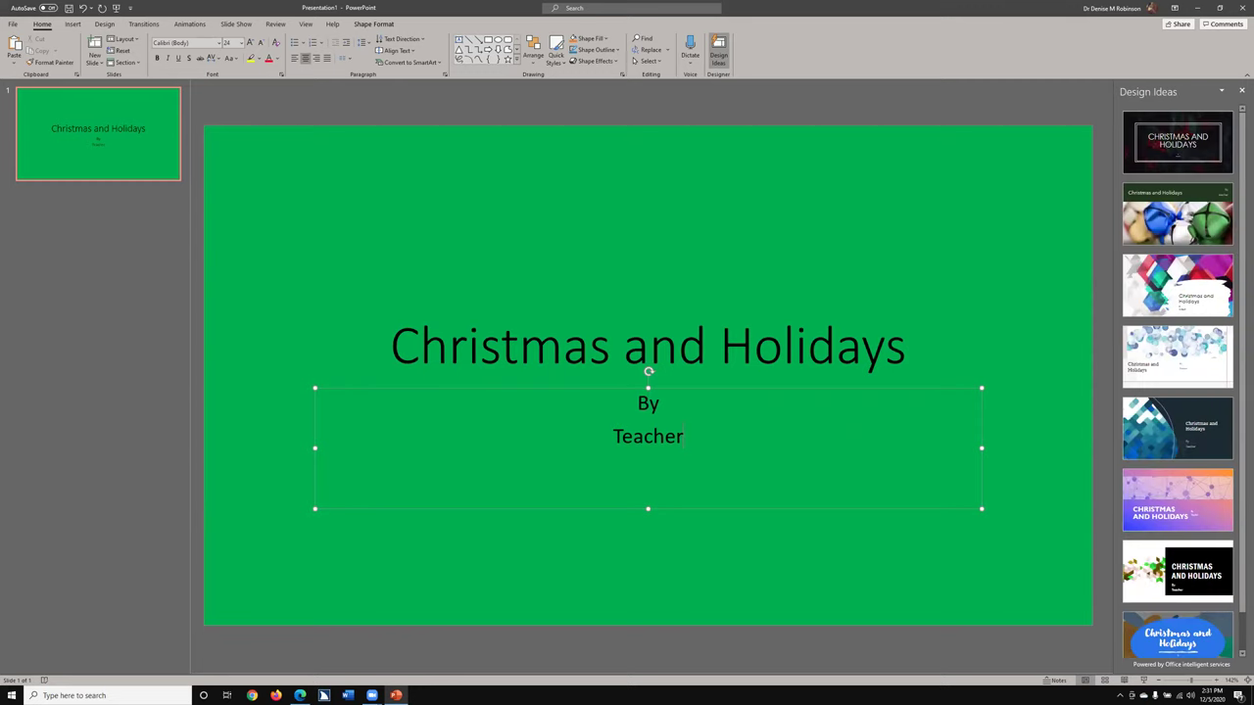
key("Escape")
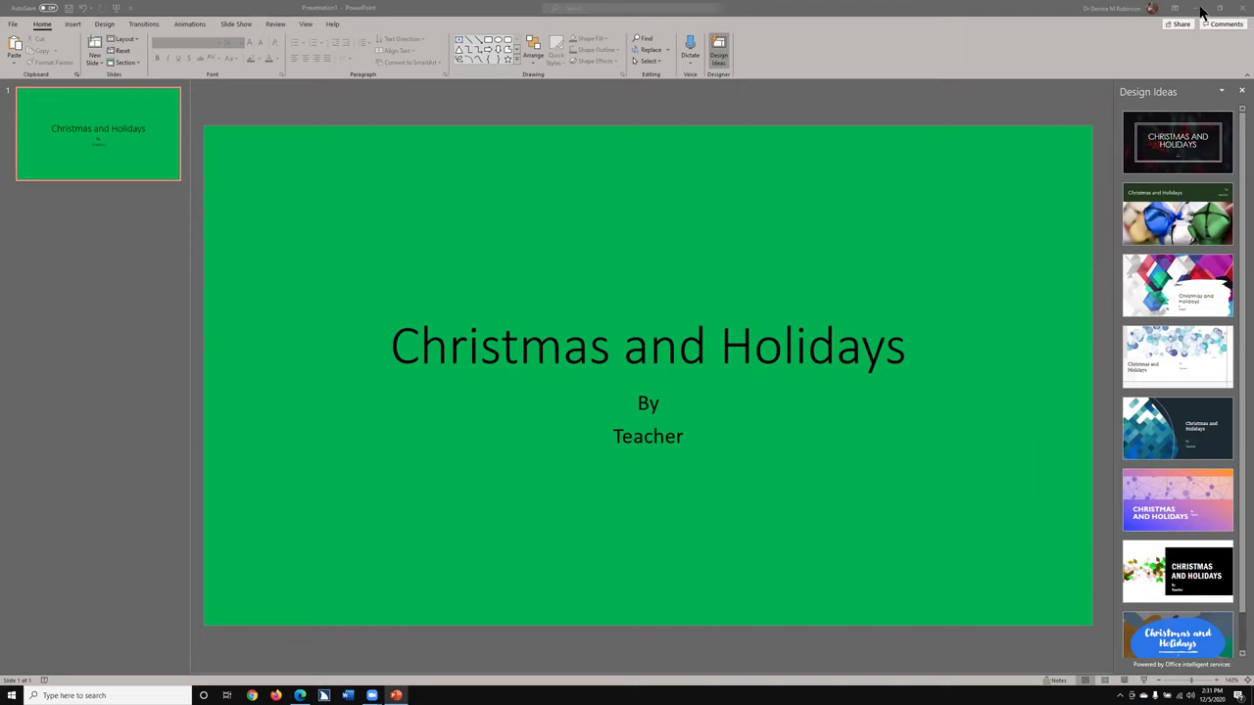
Step: Insert a second green slide with empty title and content placeholders after 'Christmas and Holidays'
left_click(902, 259)
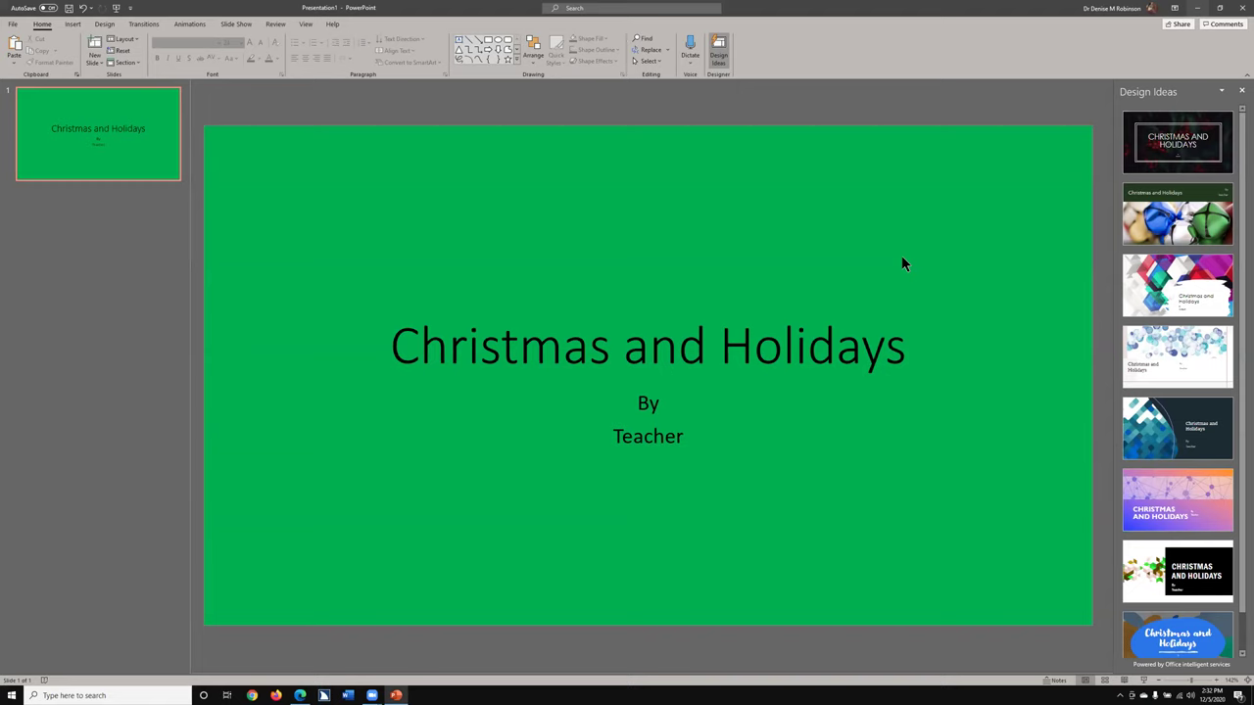
key("ctrl+m")
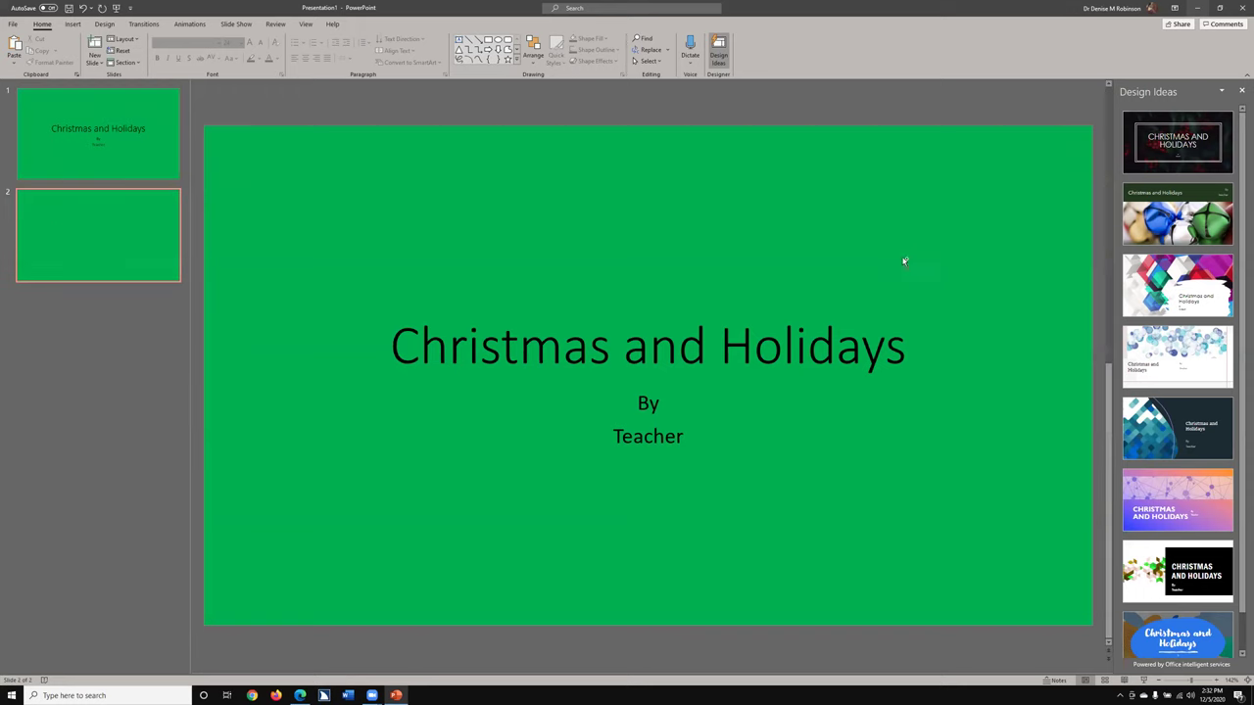
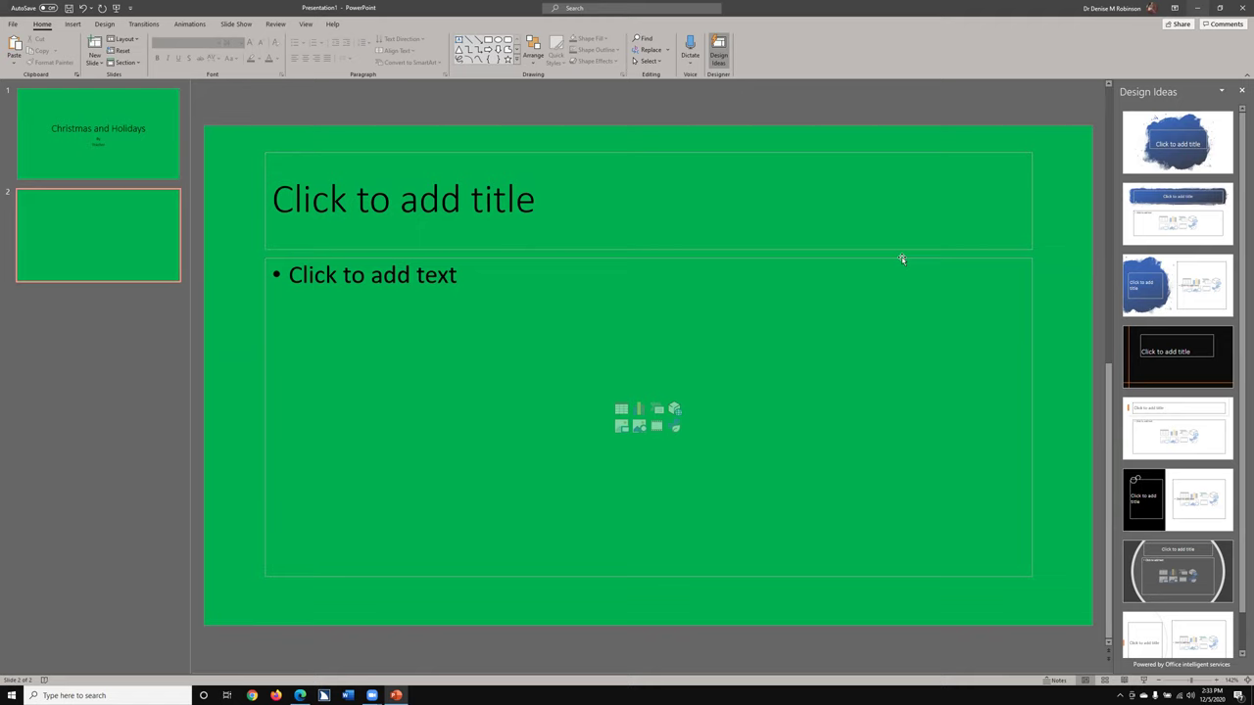
Step: Switch slide 2 to the Two Content layout from the slide's shortcut menu
key("shift+F10")
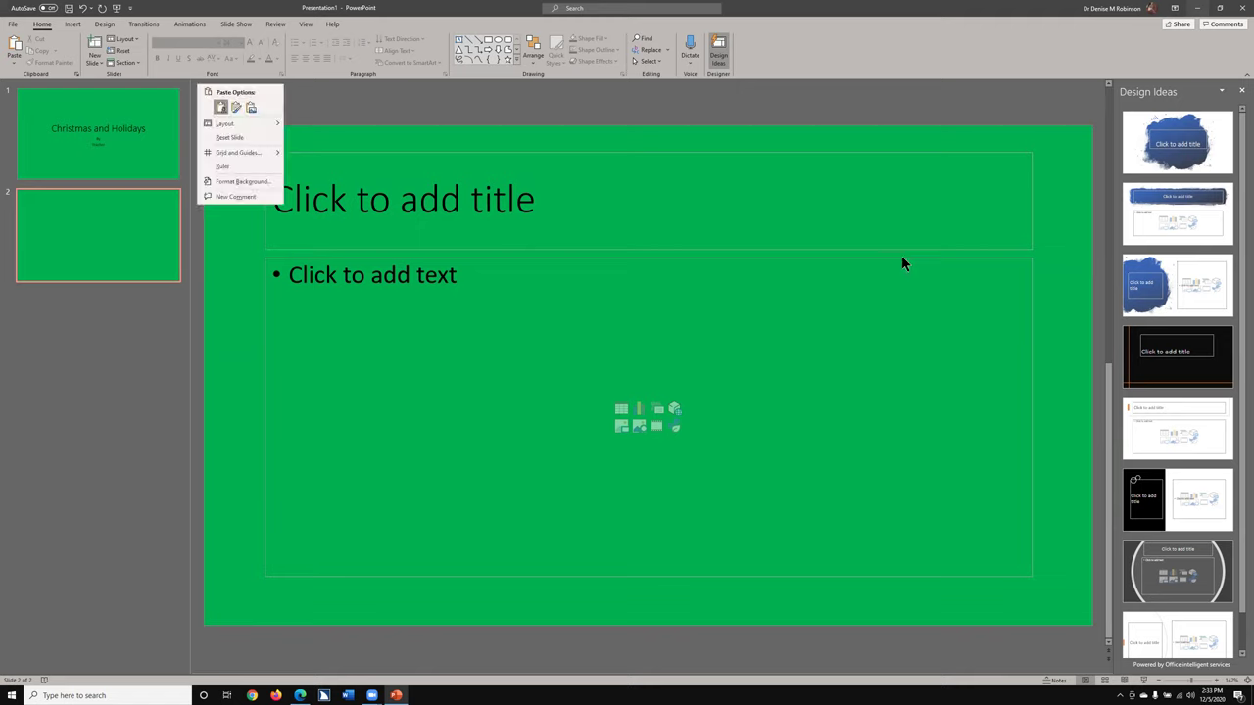
key("Down")
key("Right")
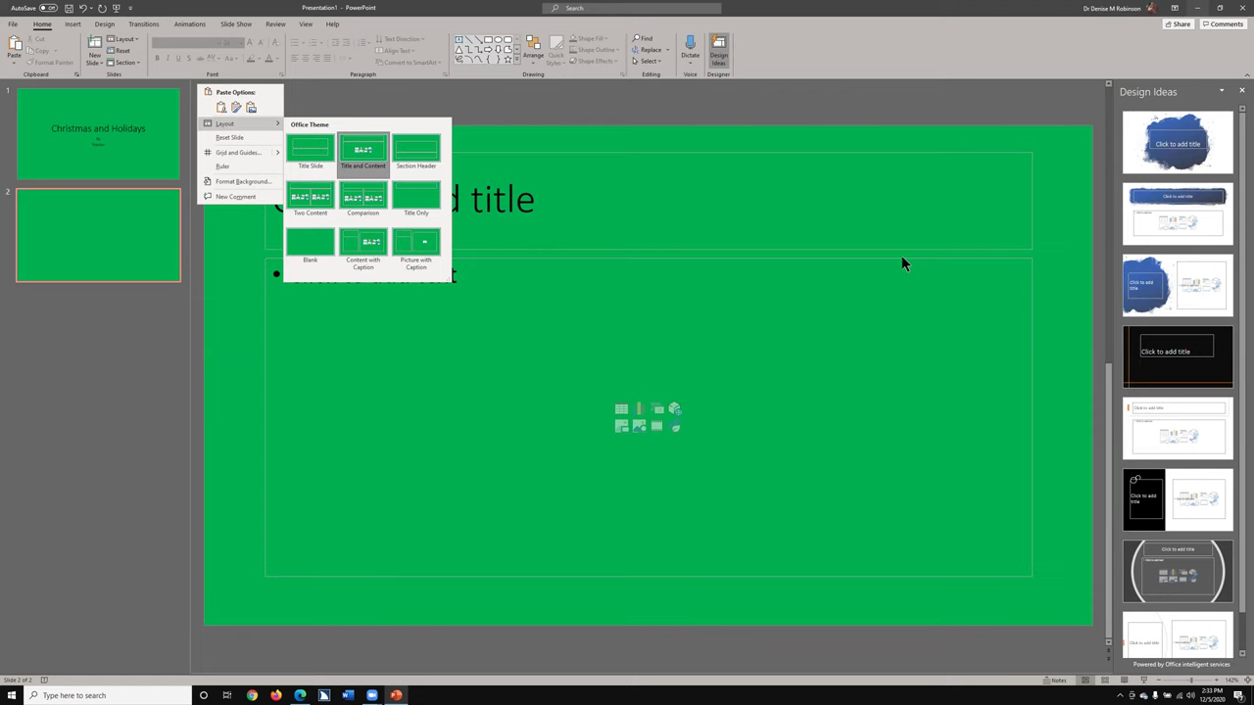
key("Left")
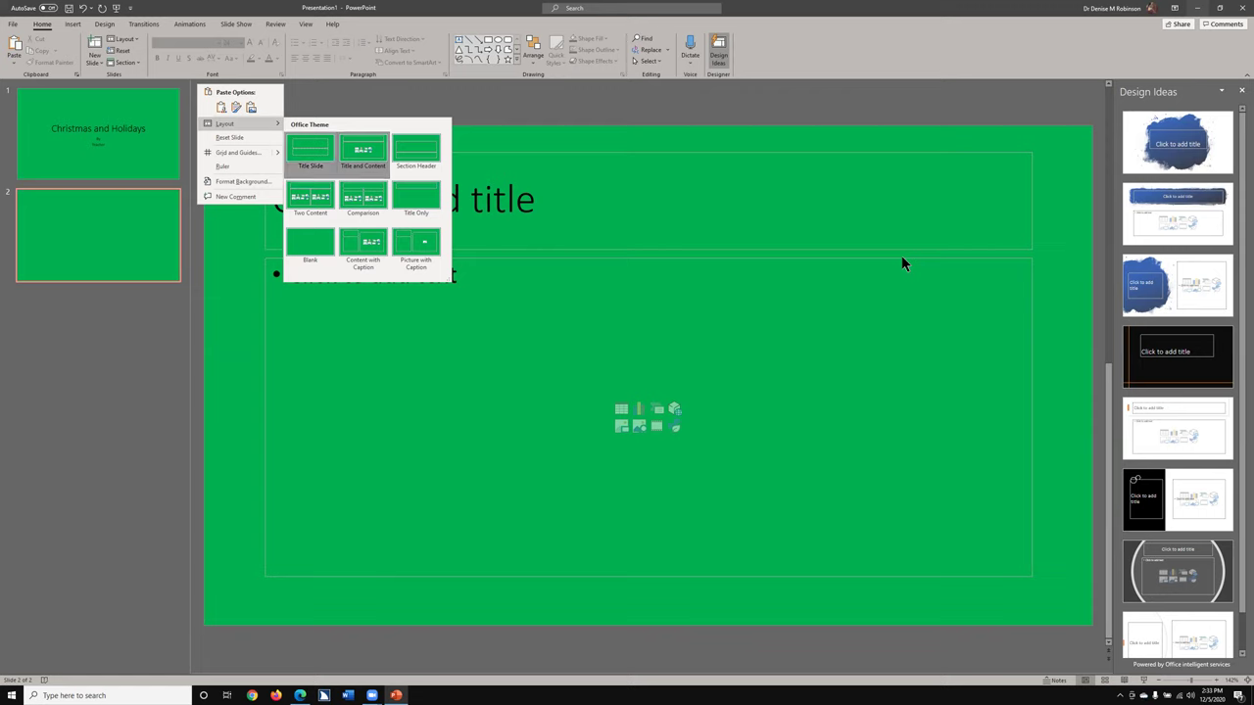
key("Down")
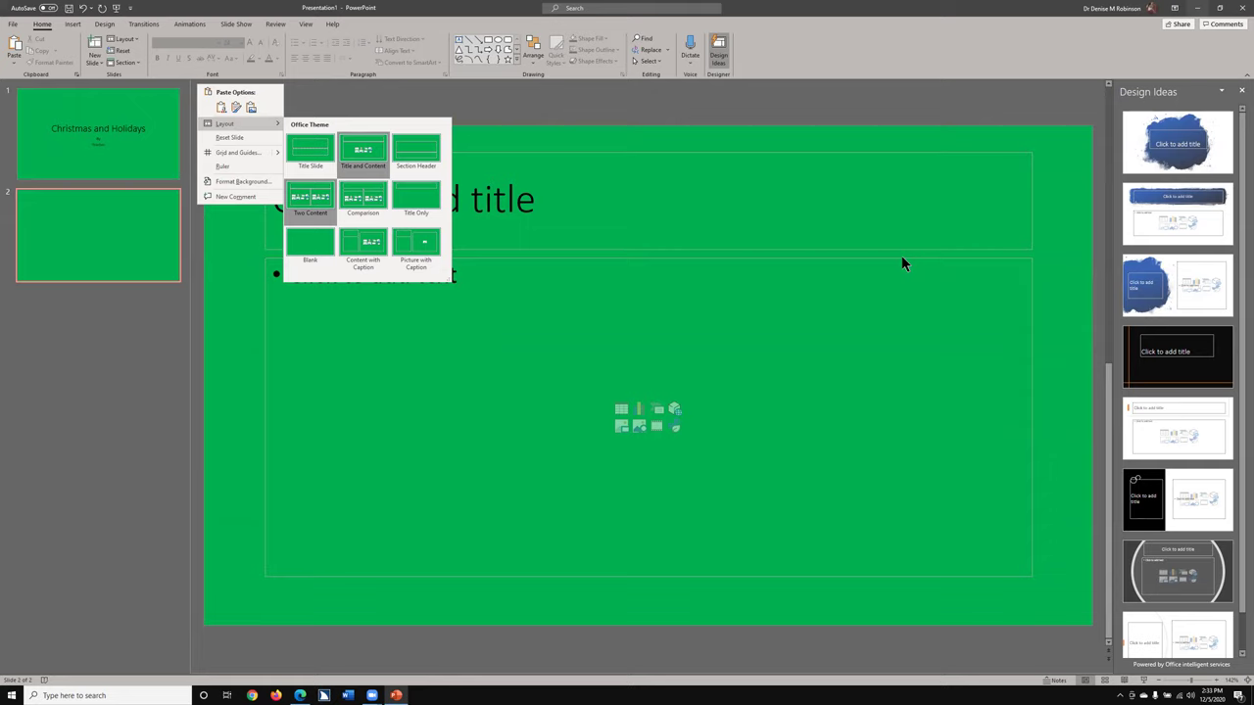
key("Return")
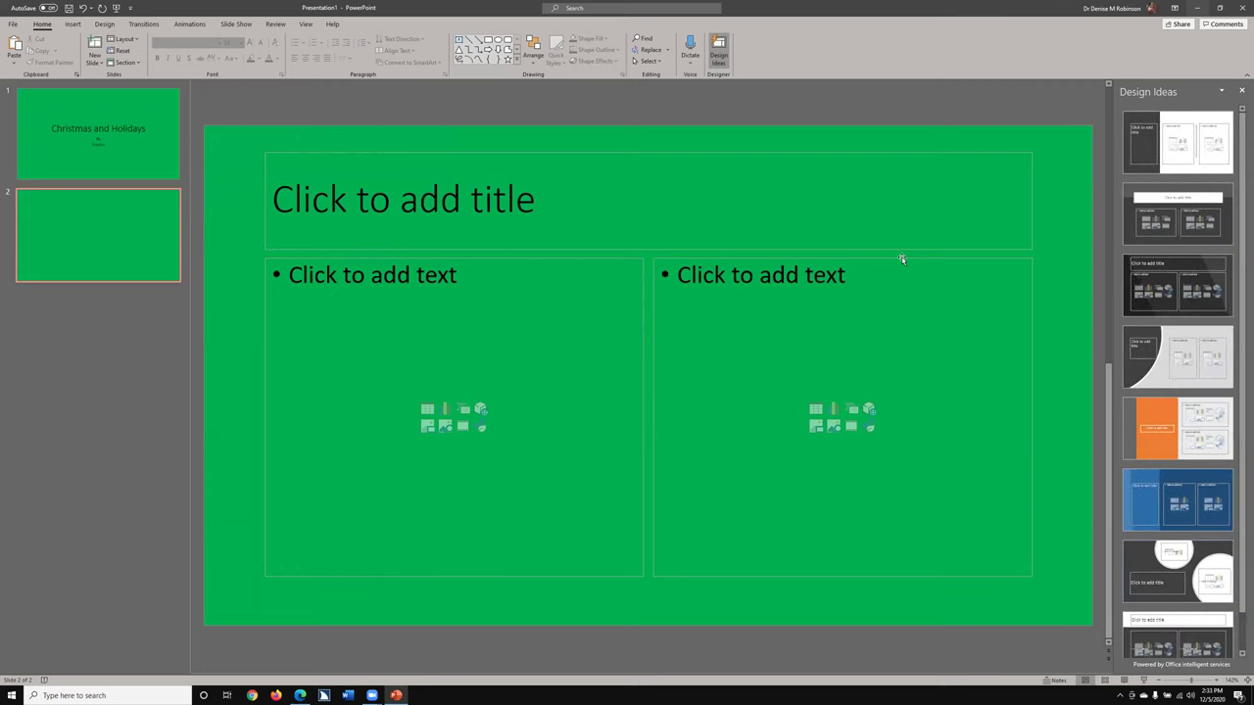
Step: Enter 'Tree' in slide 2's title placeholder
key("Tab")
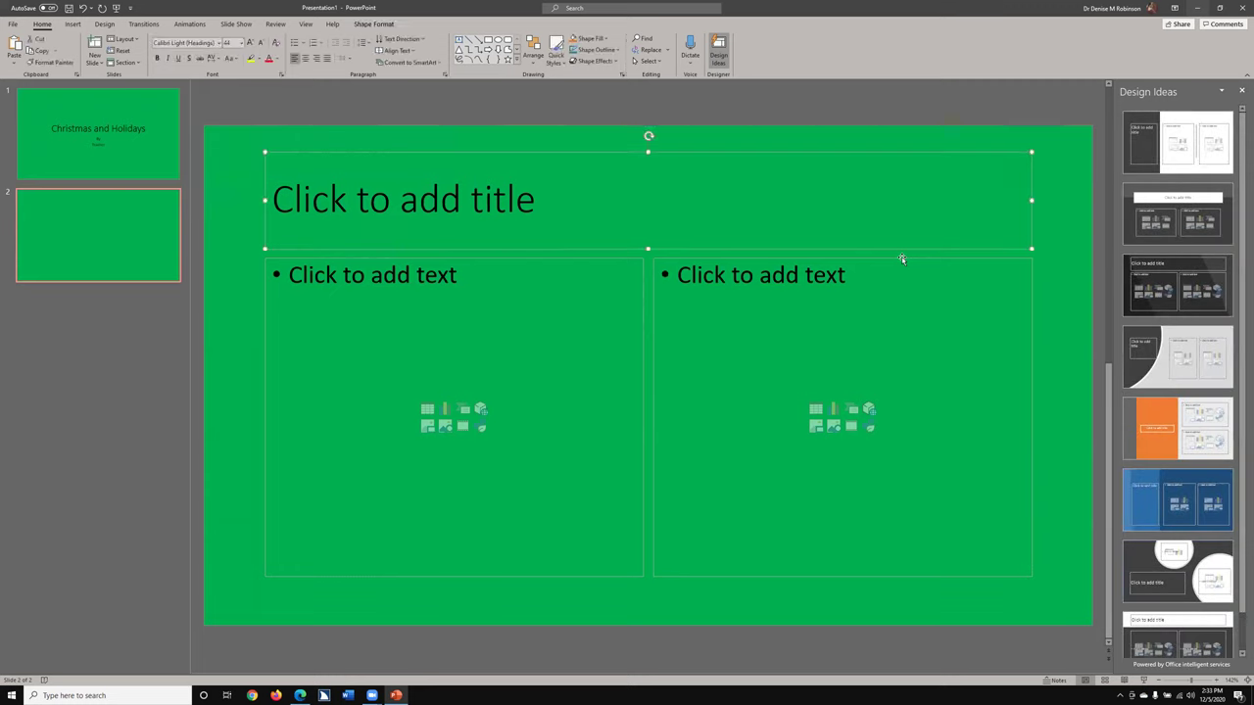
type("Tree")
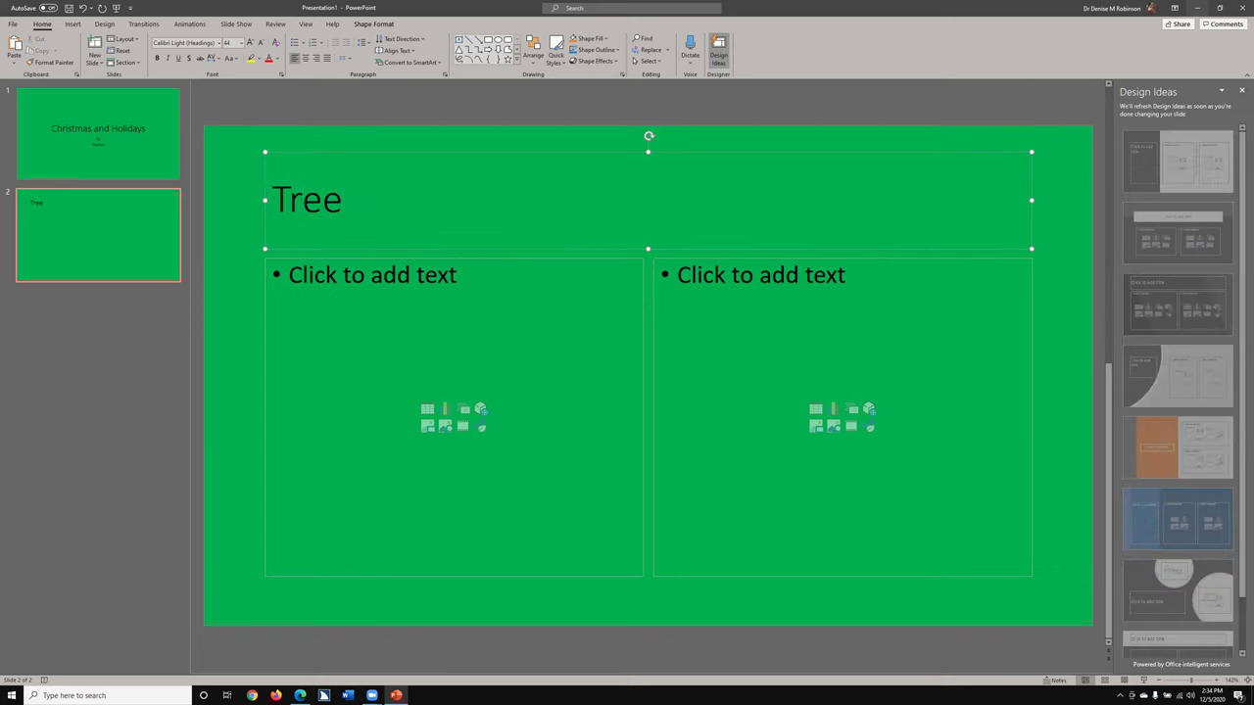
key("Escape")
key("Escape")
left_click(902, 258)
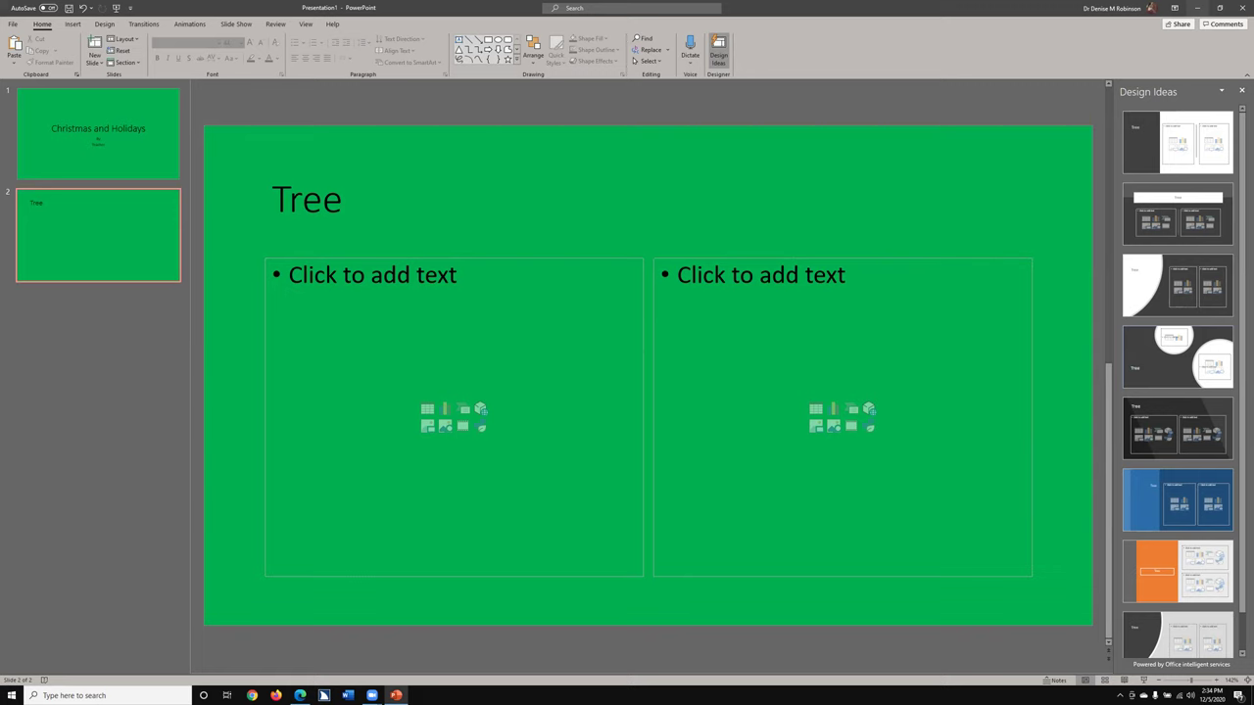
key("Tab")
key("Tab")
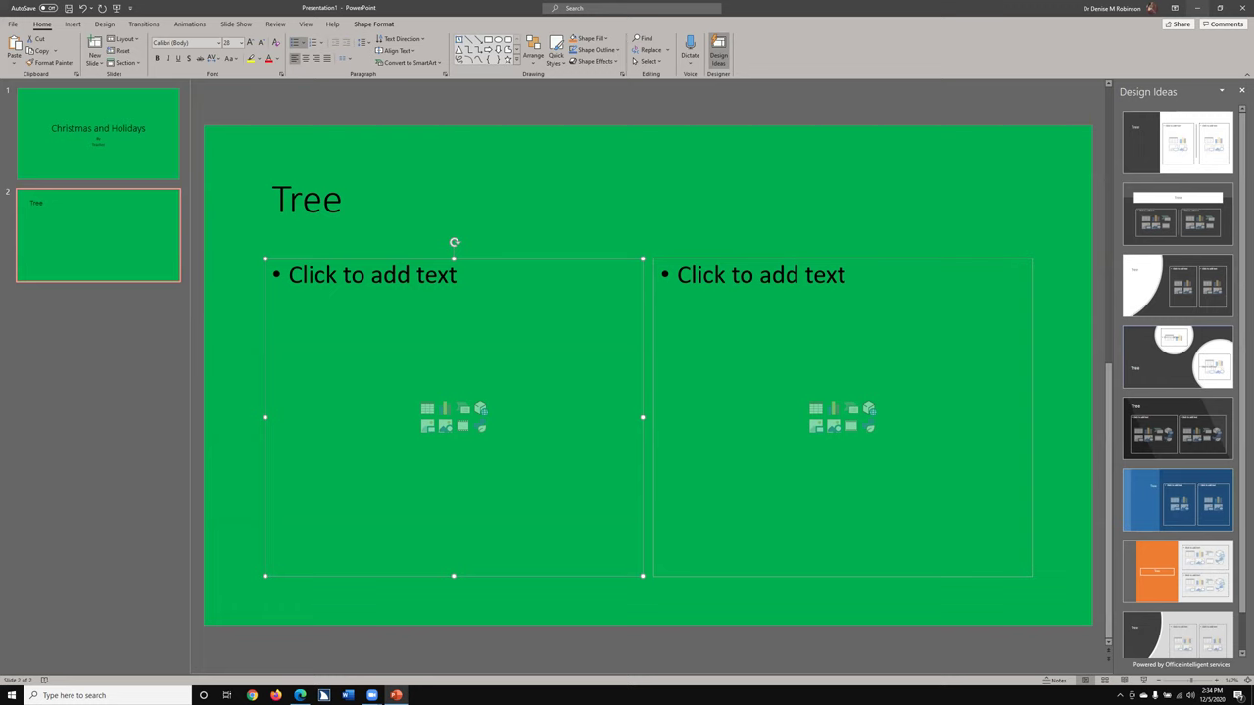
Step: Paste the Christmas tree photo into slide 2's left placeholder, dismissing the paste options
key("ctrl+v")
key("ctrl")
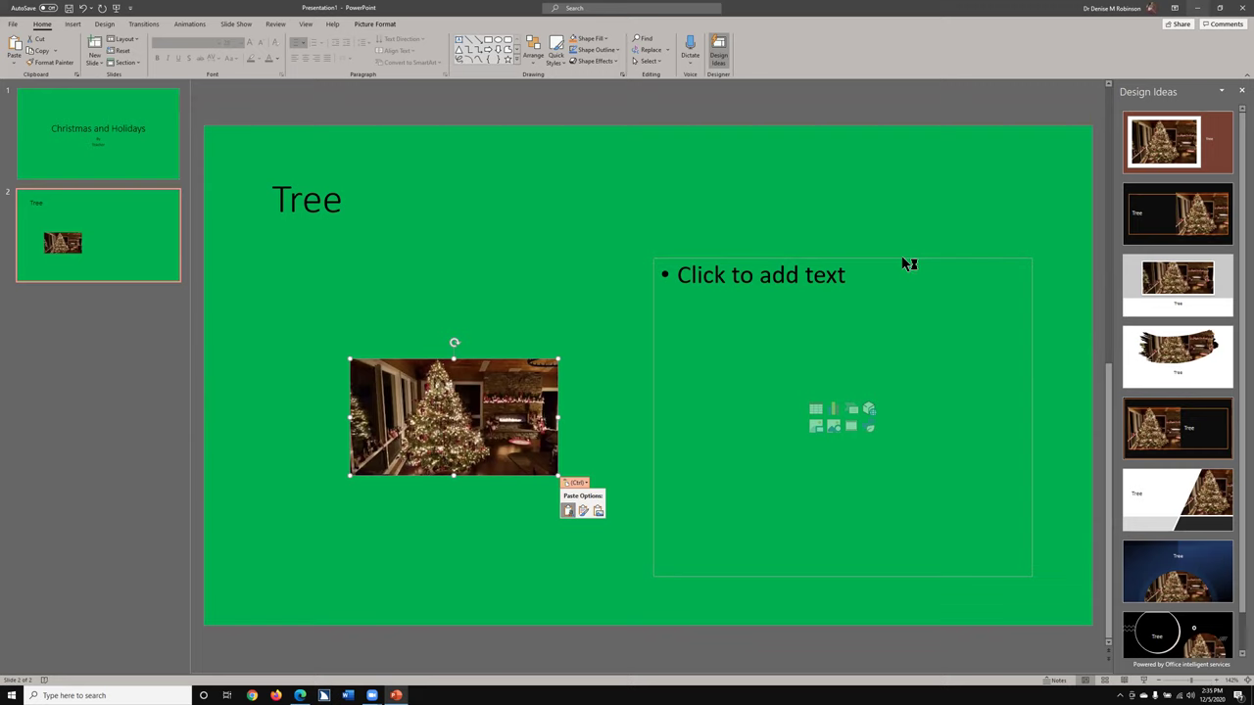
key("Escape")
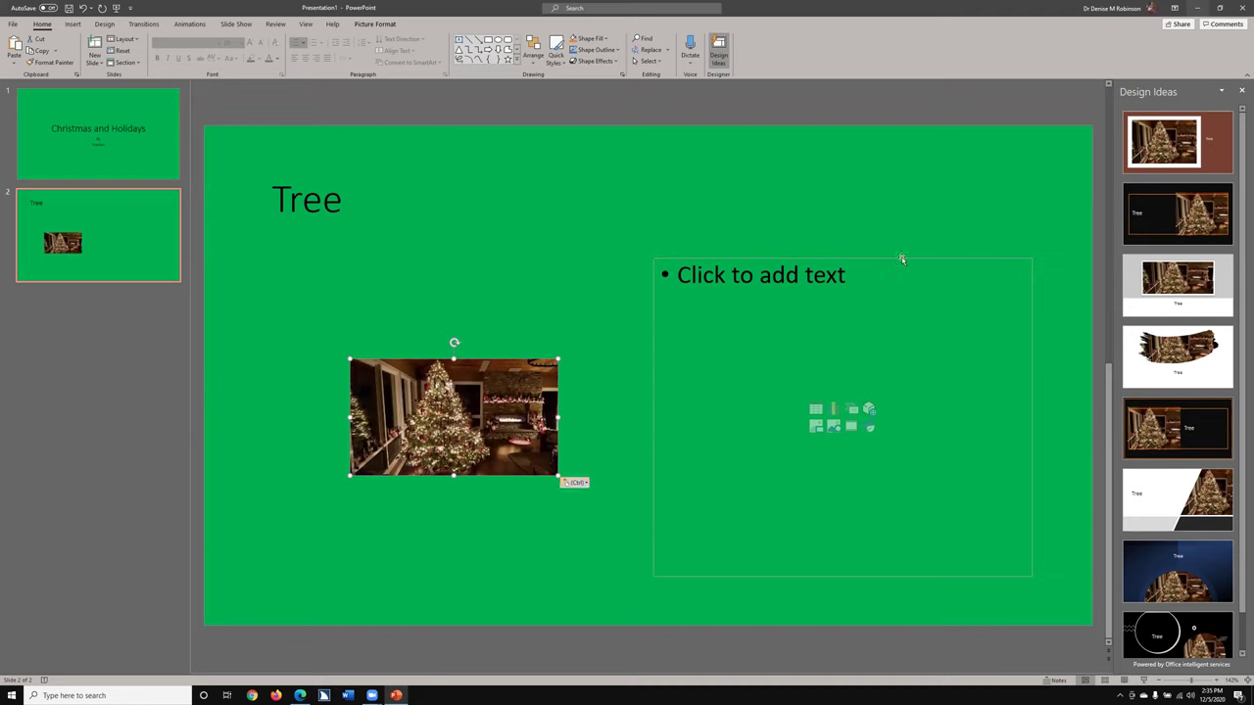
key("shift+F10")
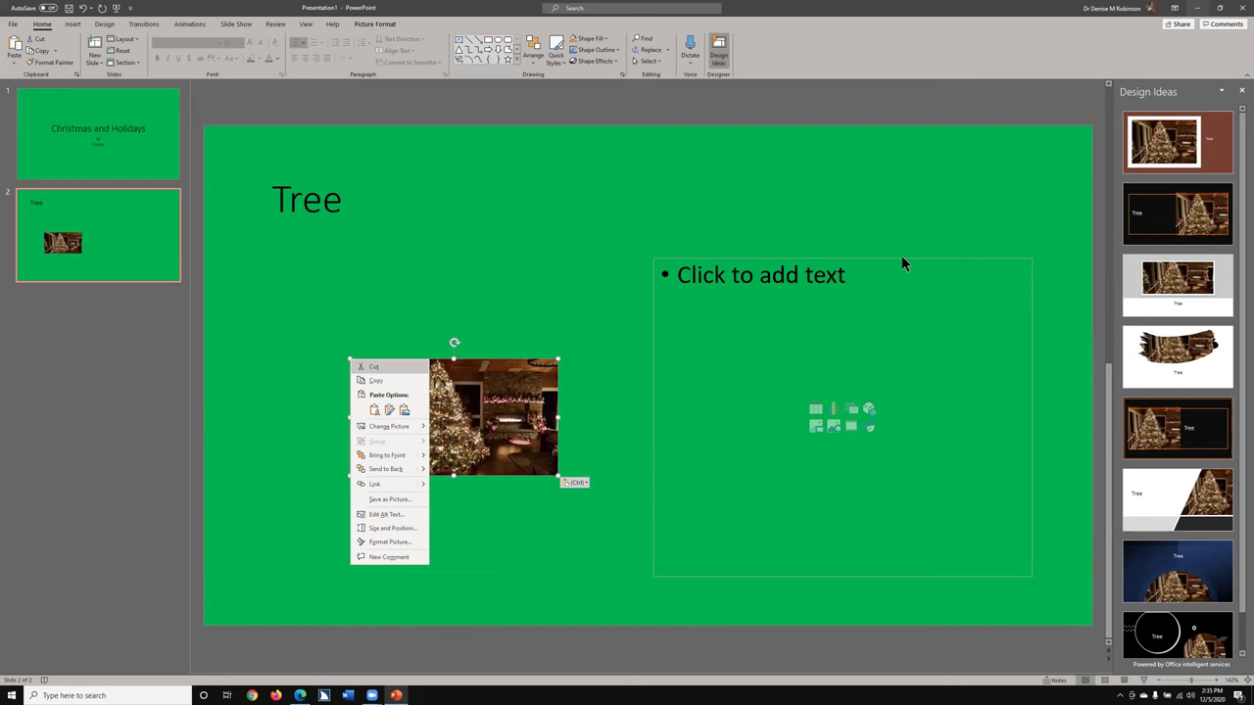
Step: Replace the tree photo's auto-generated alt text with 'tree in living room'
key("Up")
key("Up")
key("Up")
key("Up")
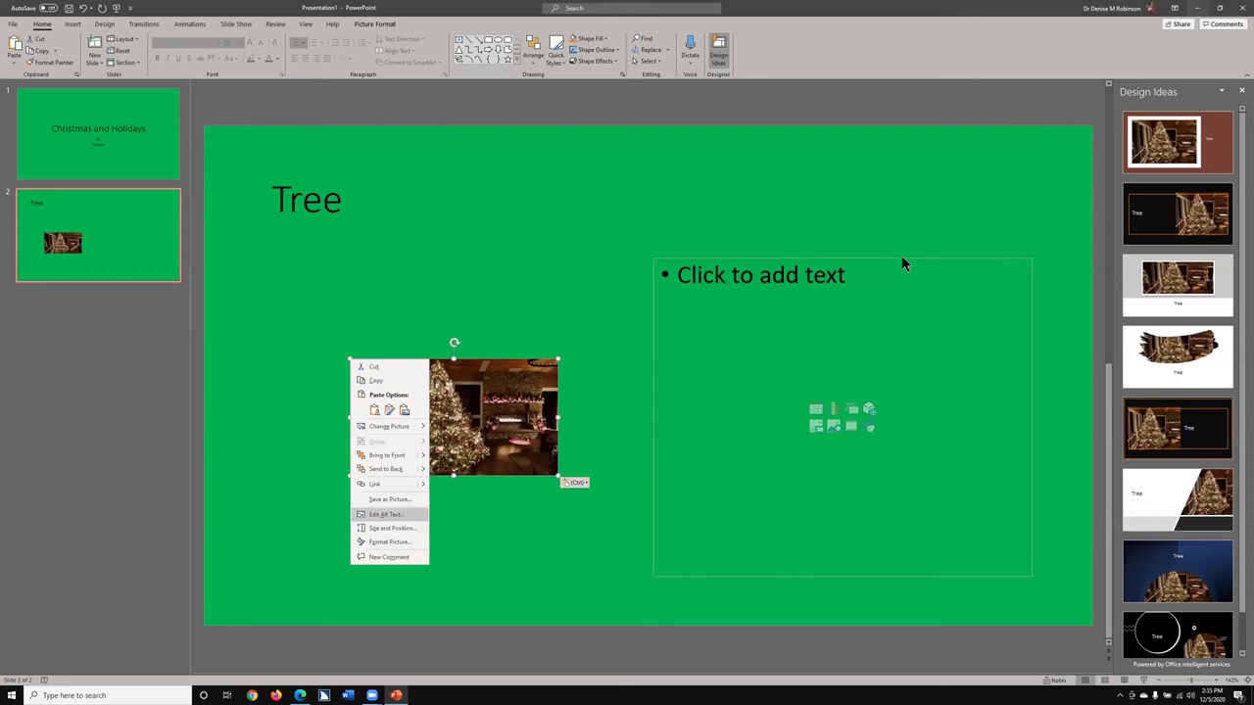
key("Return")
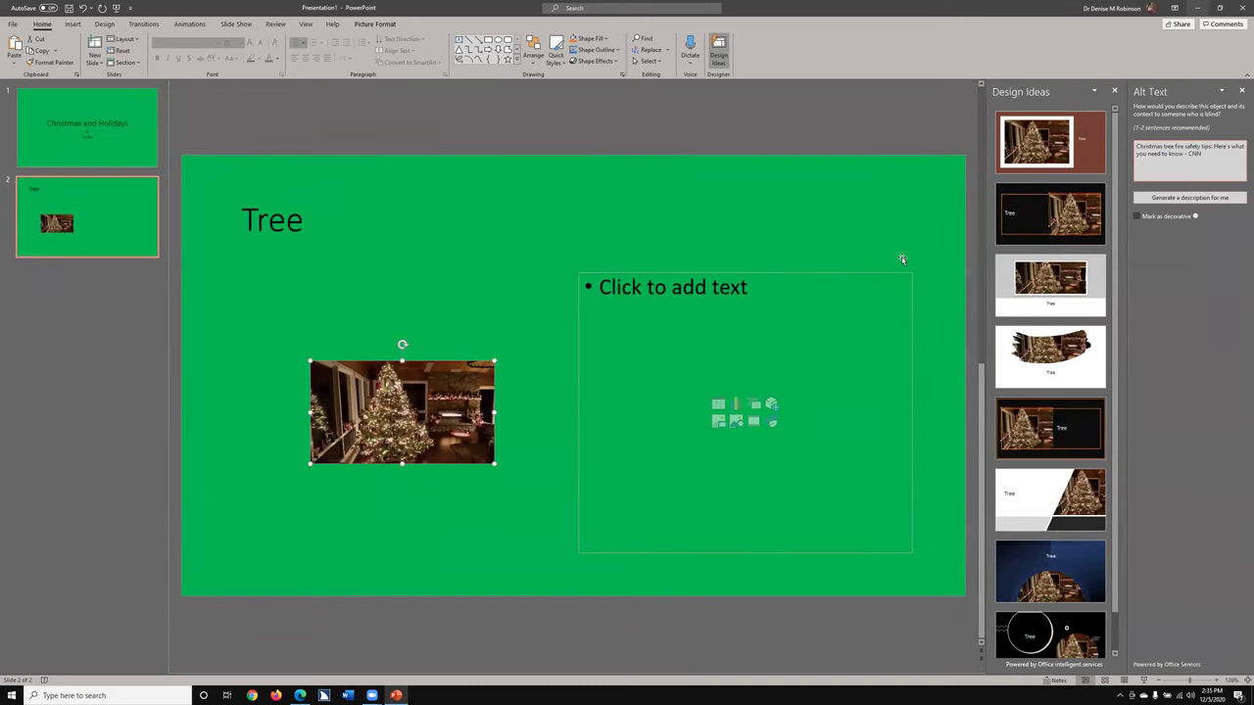
key("Tab")
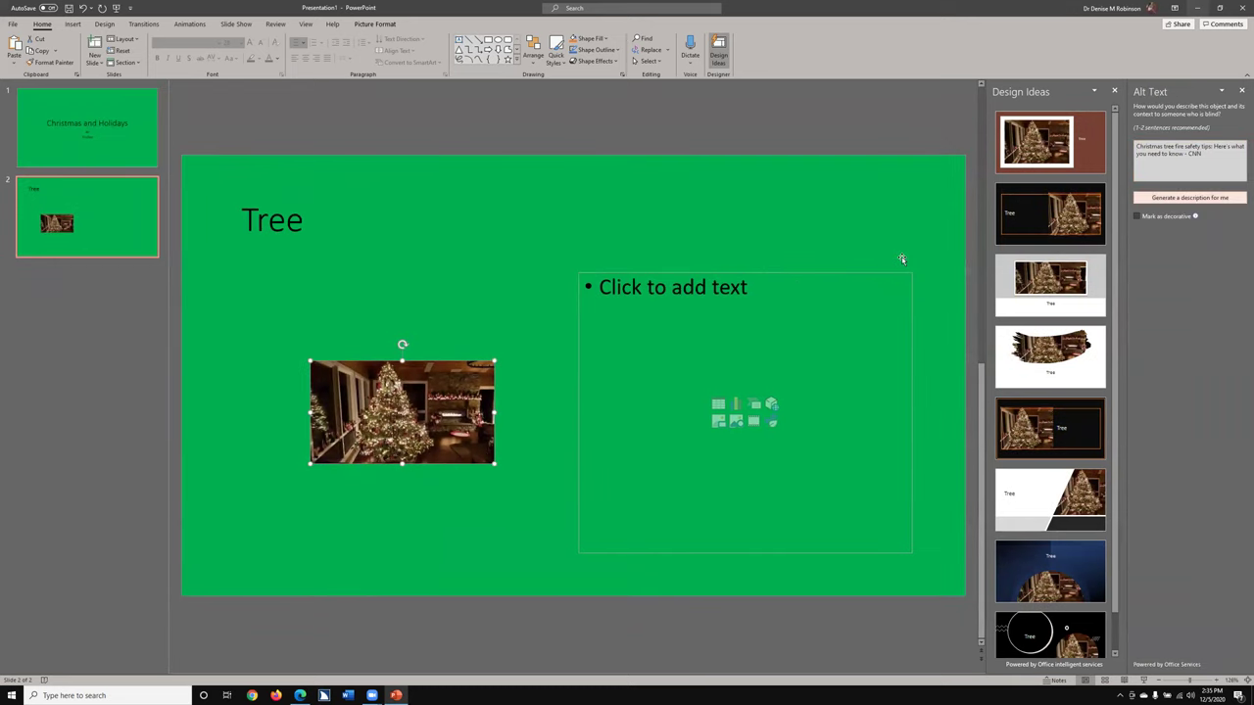
key("shift+Tab")
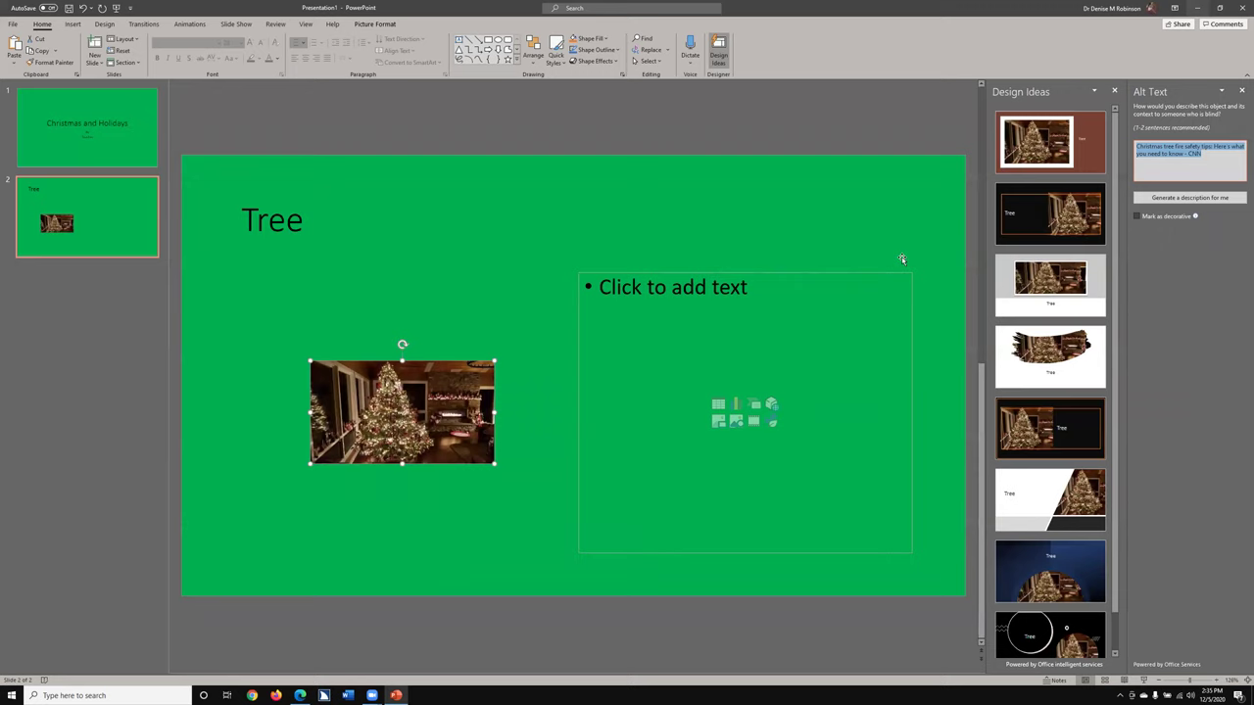
key("End")
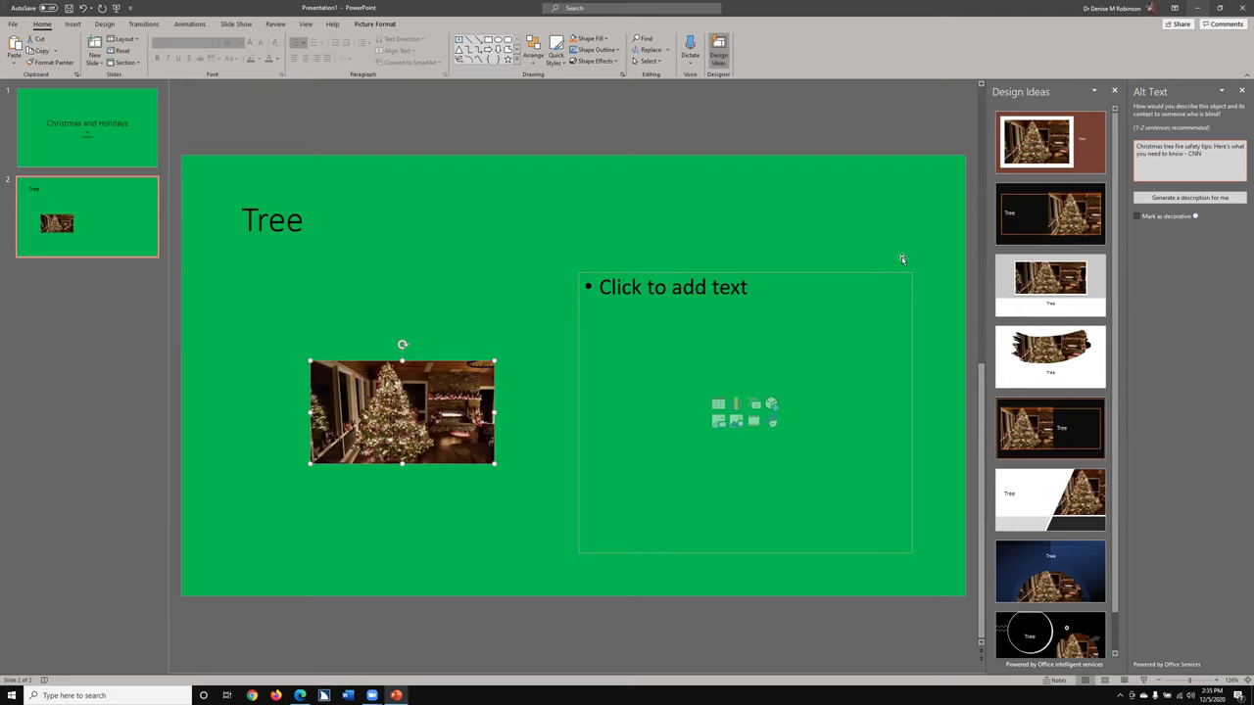
key("ctrl+a")
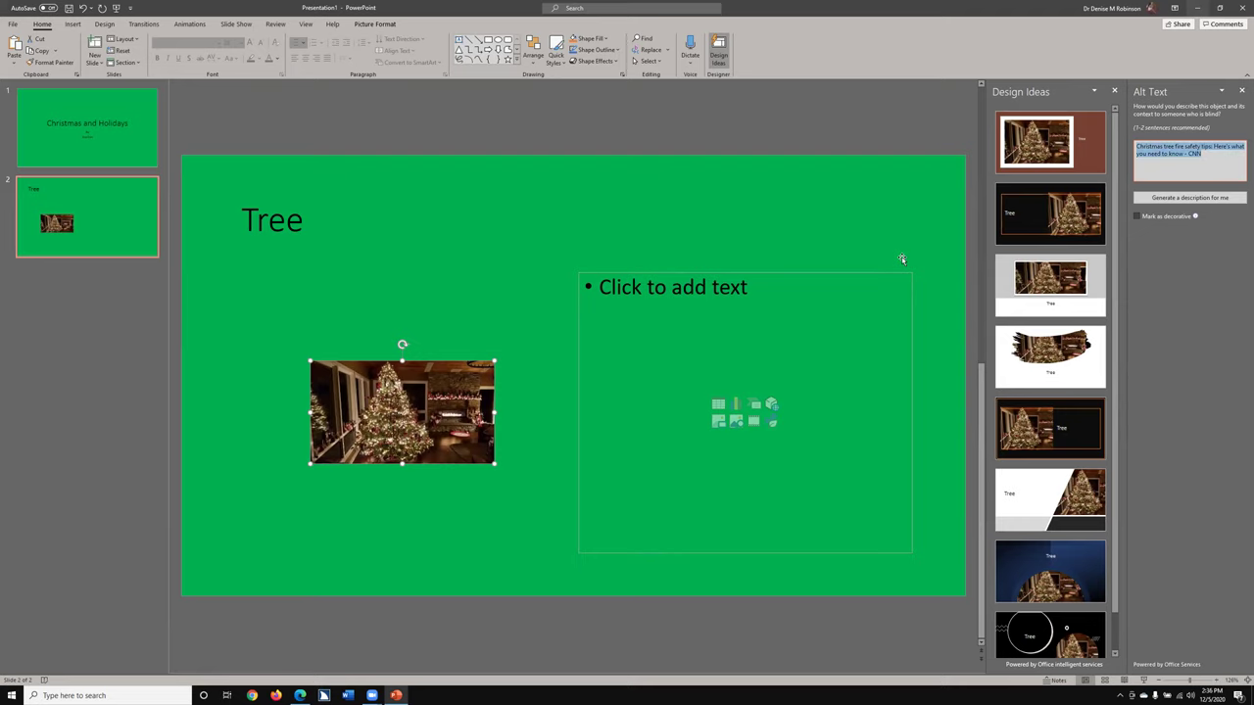
type("tree in l")
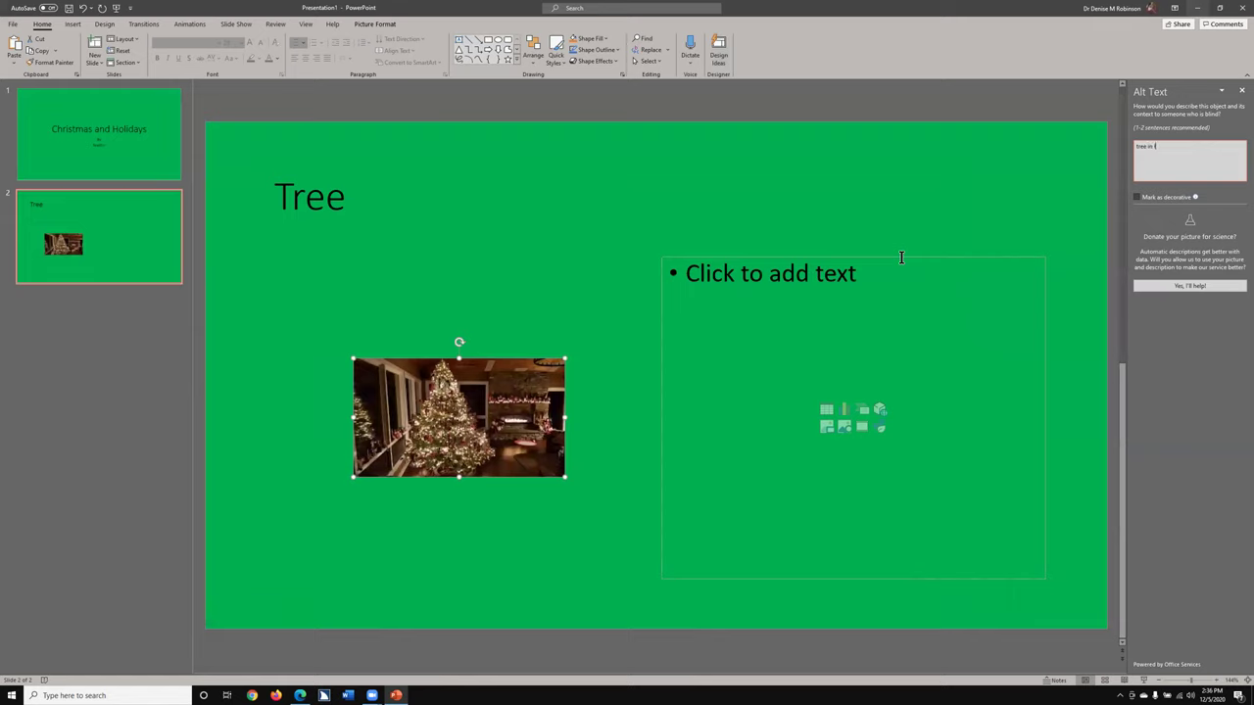
type("iving room")
Step: Close the Alt Text pane
key("ctrl+space")
key("c")
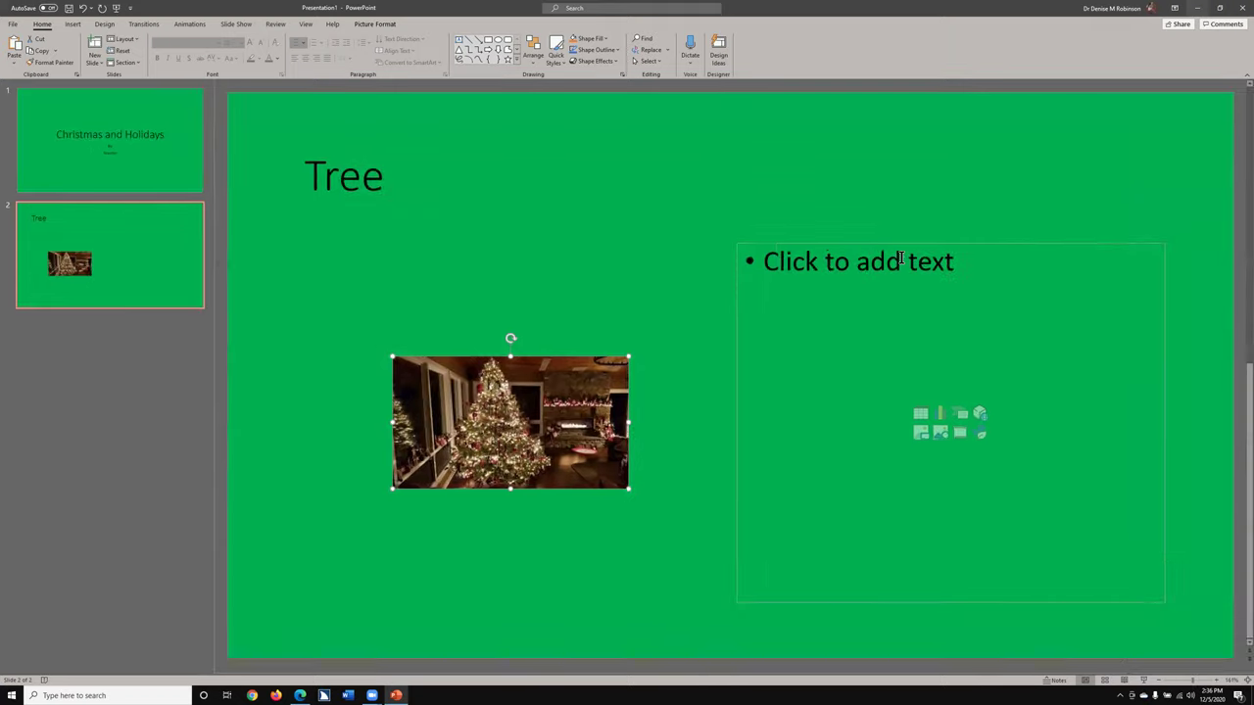
left_click(900, 258)
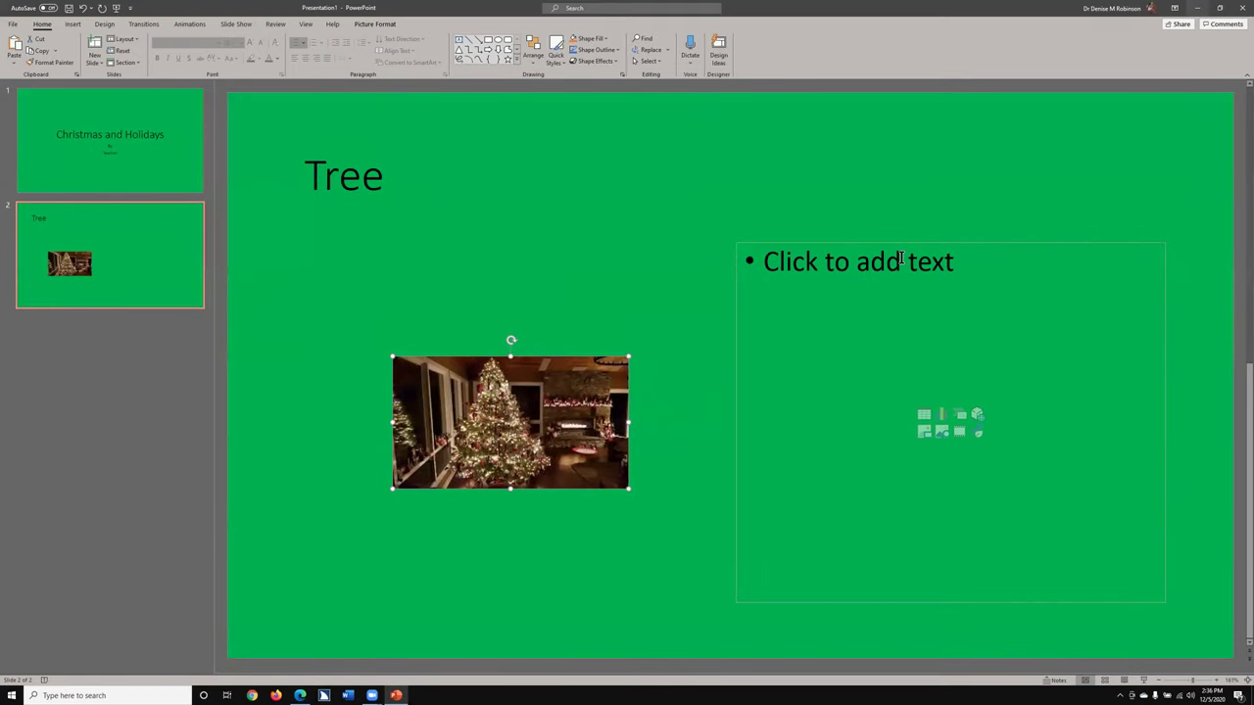
Step: Type 'trees are nice' into slide 2's right content box
key("Tab")
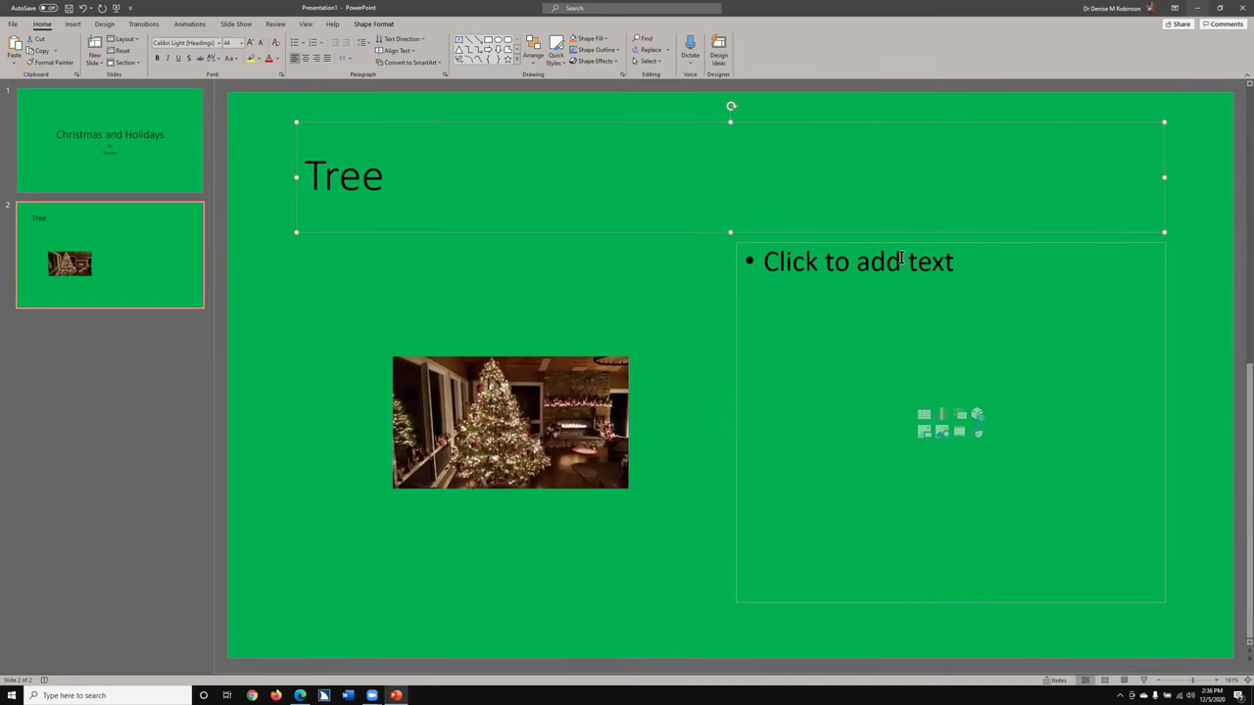
key("Tab")
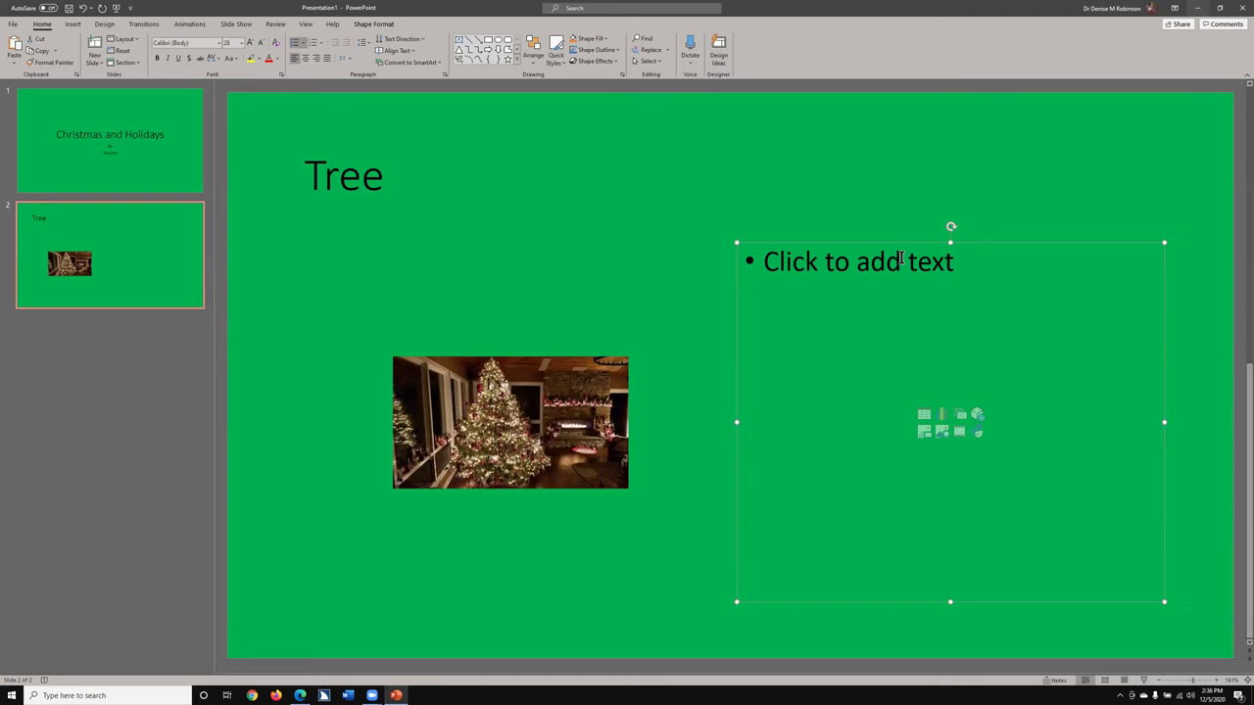
type("trees")
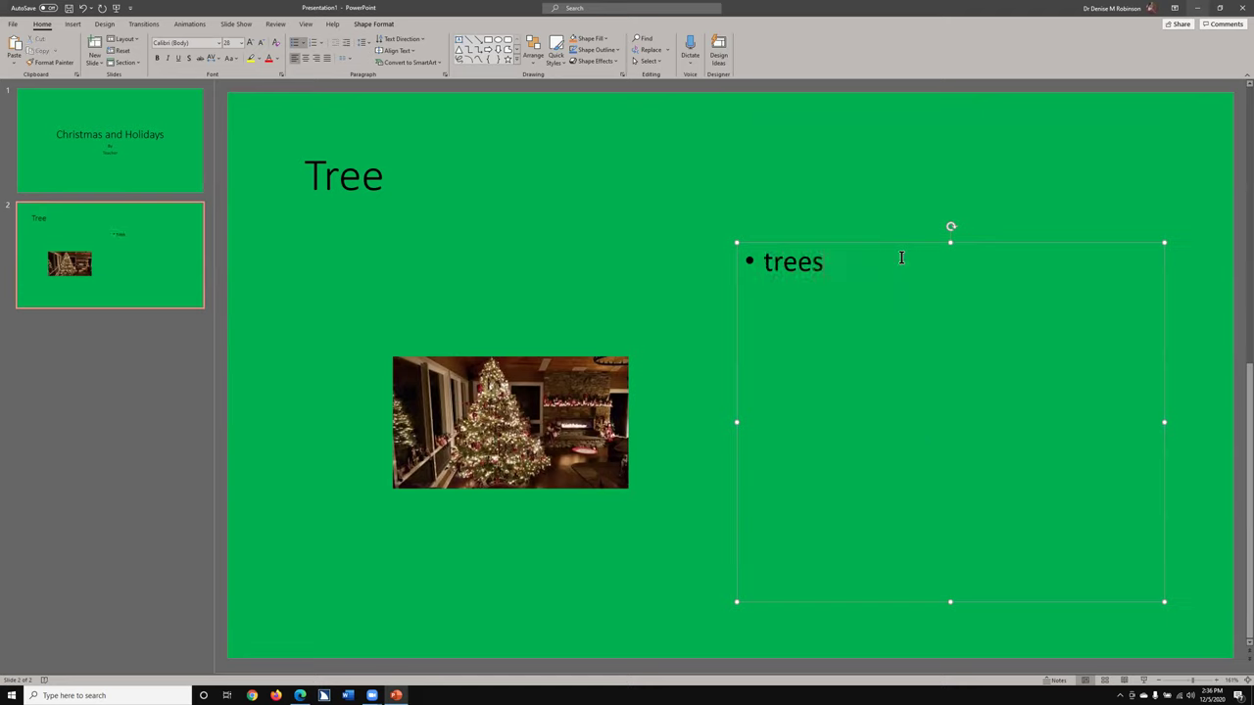
type(" are nice")
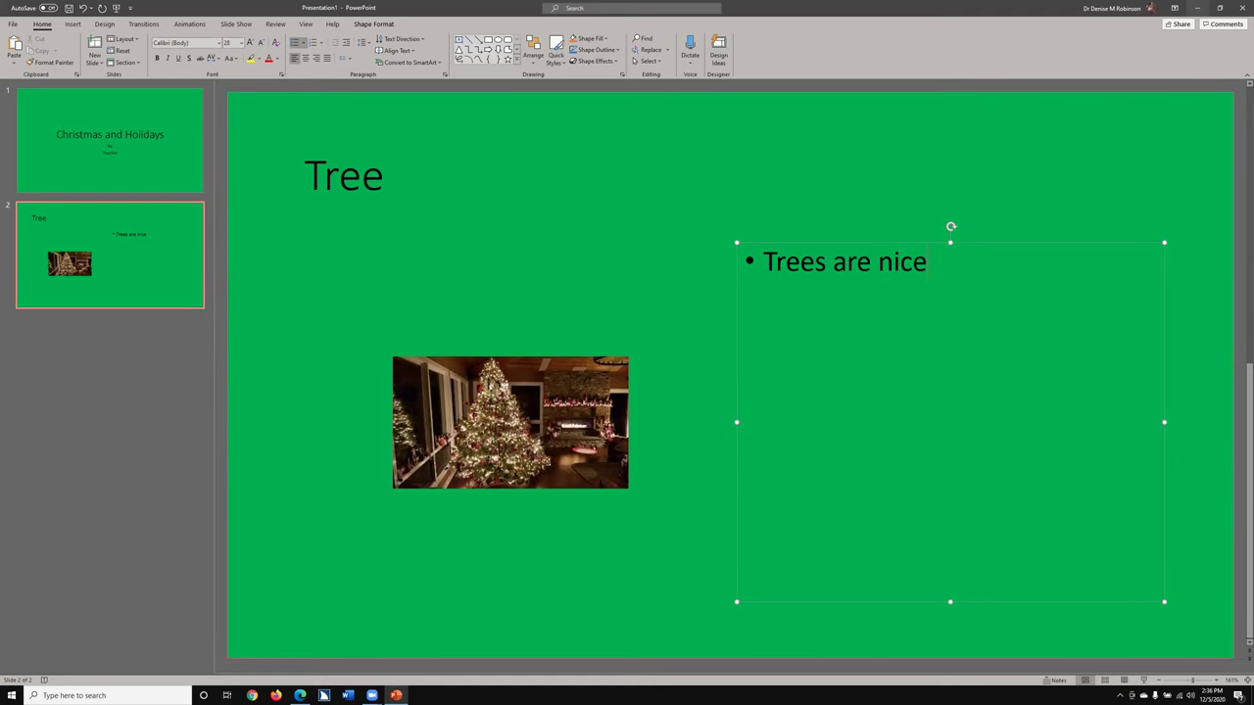
Step: Insert a new Two Content slide after the Tree slide
key("ctrl+m")
left_click(900, 259)
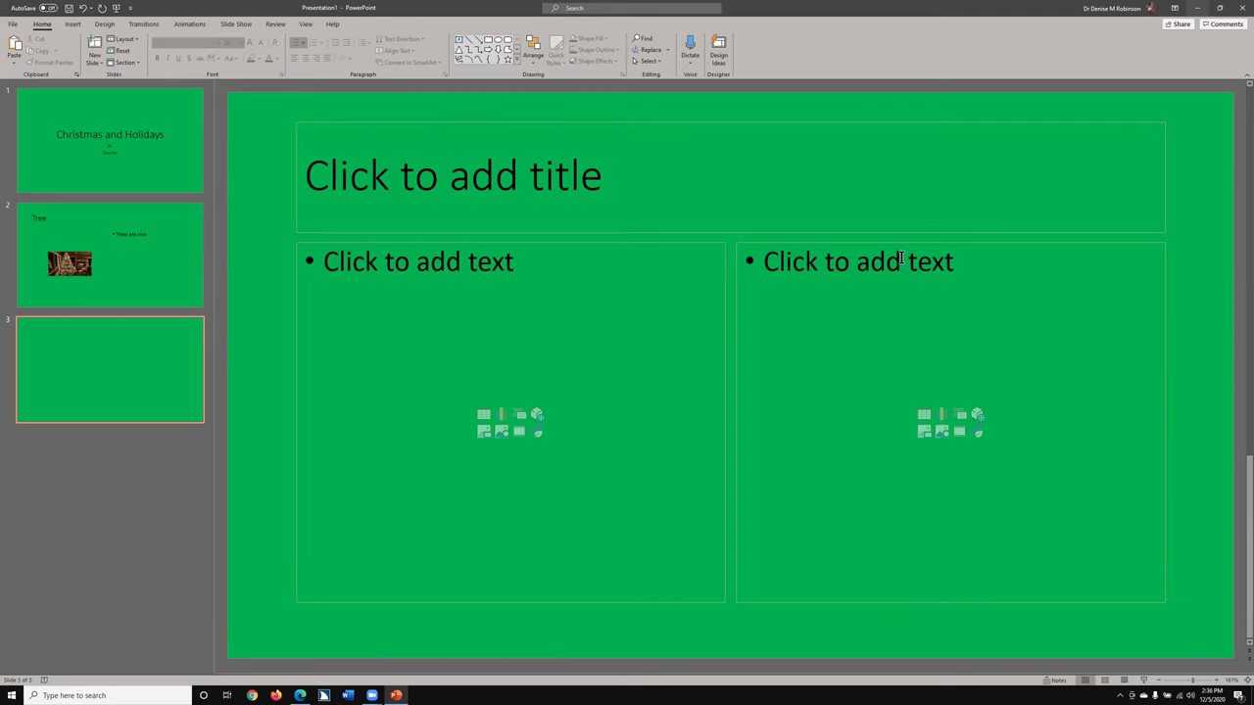
Step: Change slide 3 to the Title and Content layout
key("shift+F10")
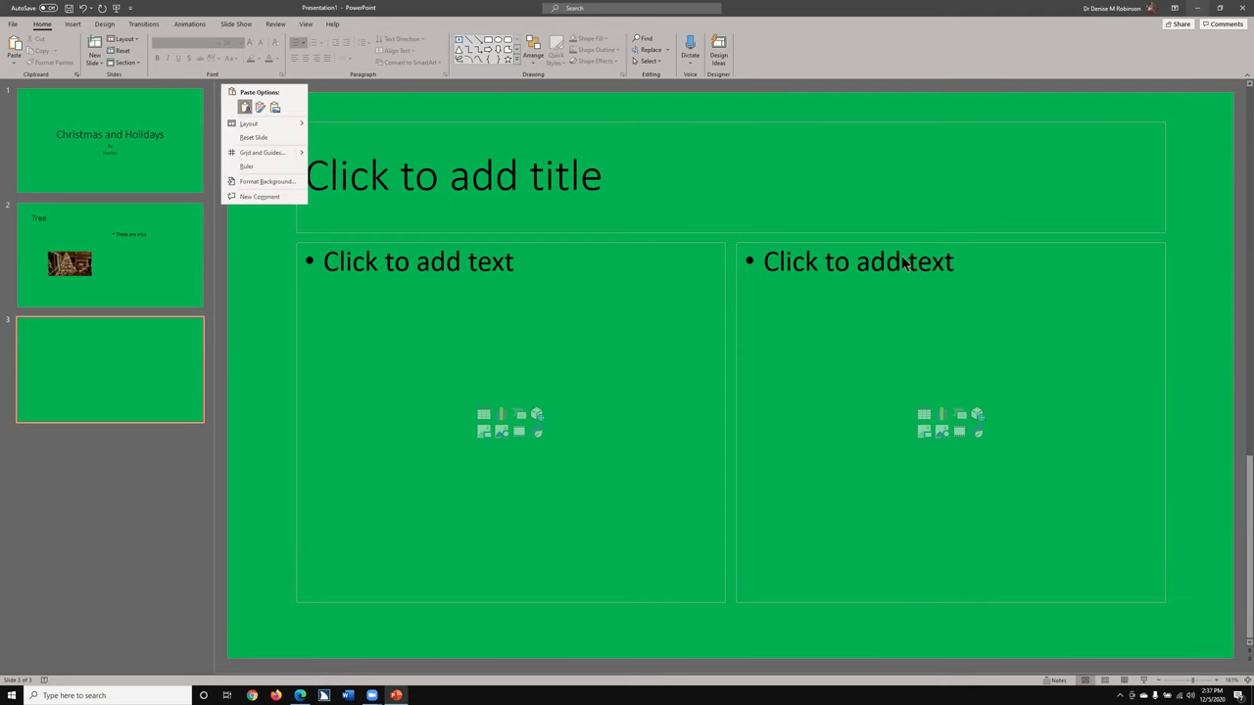
key("l")
key("Up")
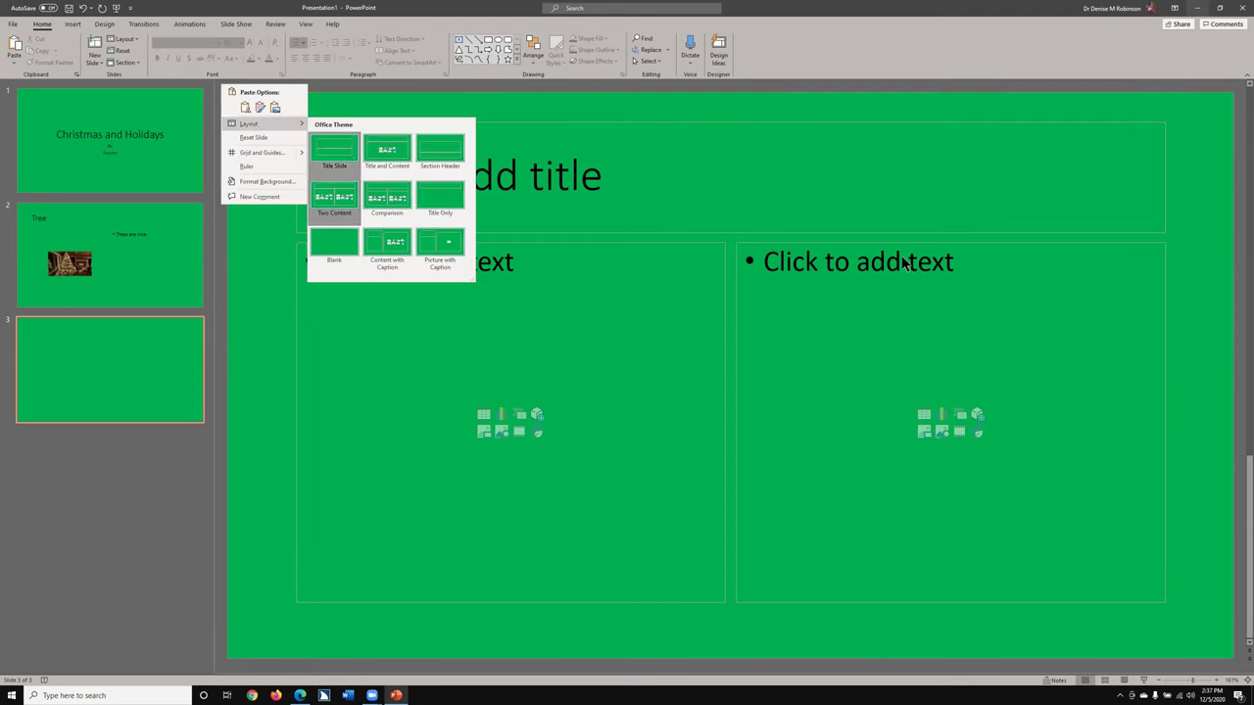
key("Right")
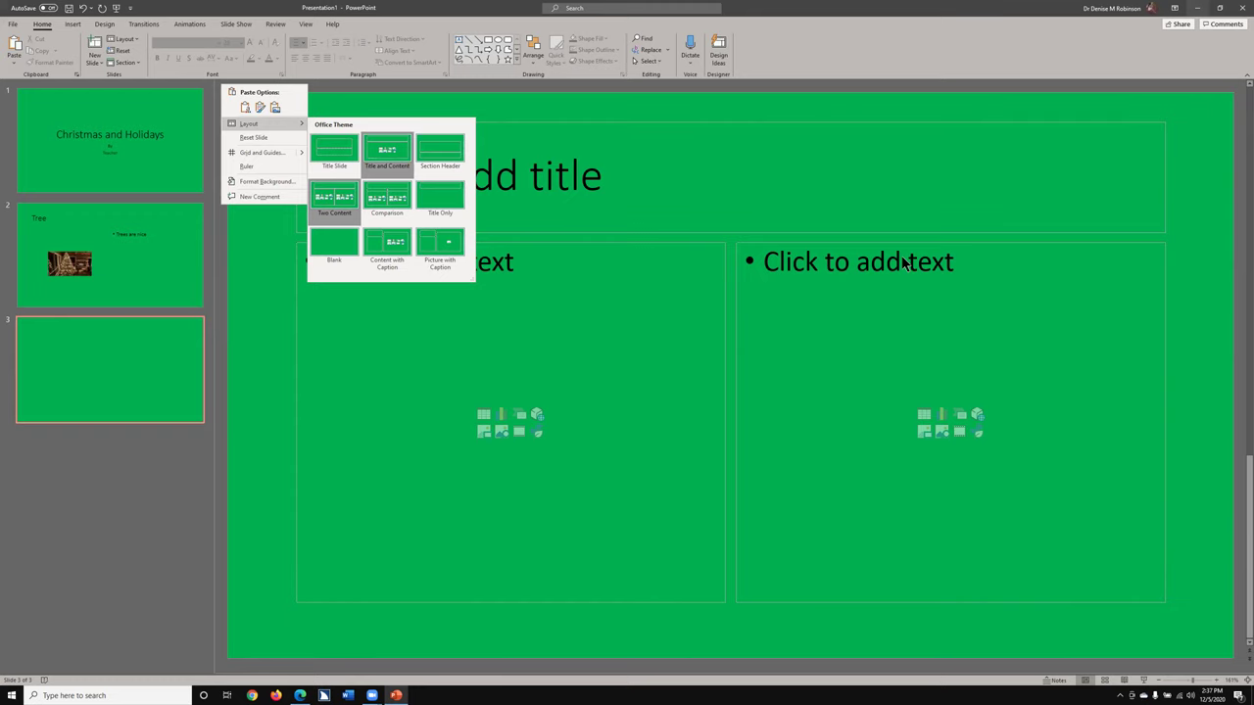
key("Return")
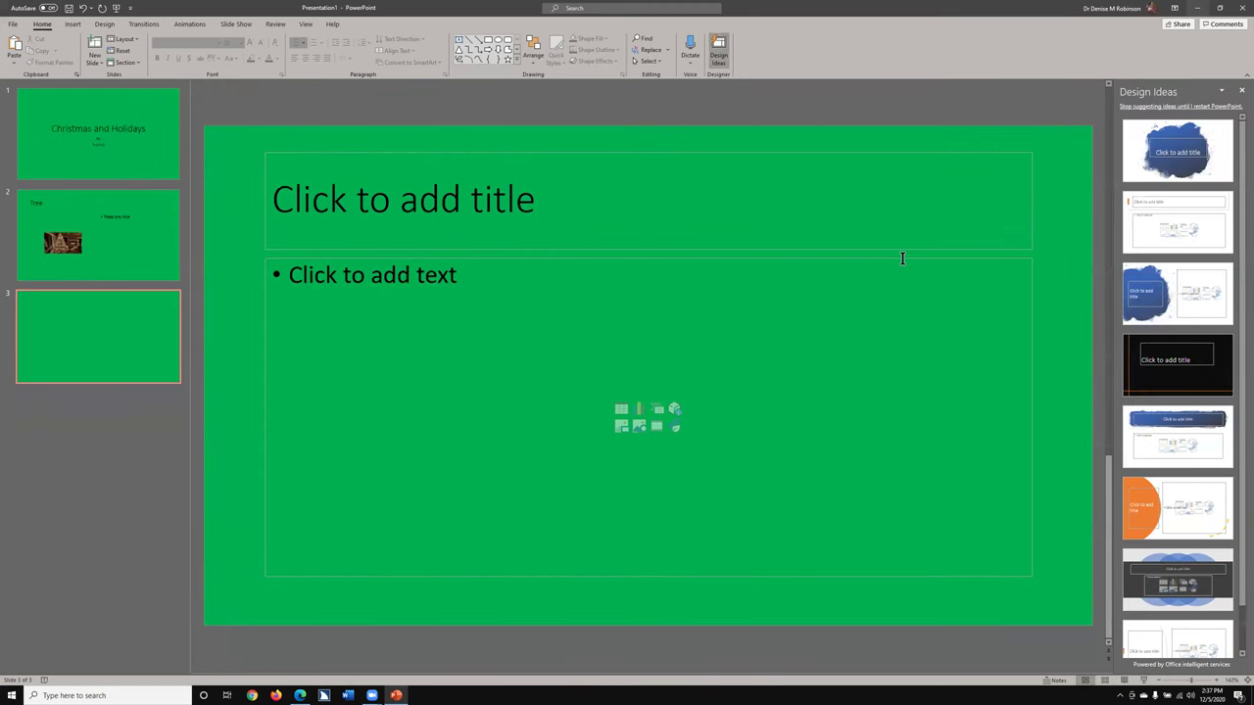
Step: Title slide 3 'Tree' and select its body placeholder
left_click(902, 257)
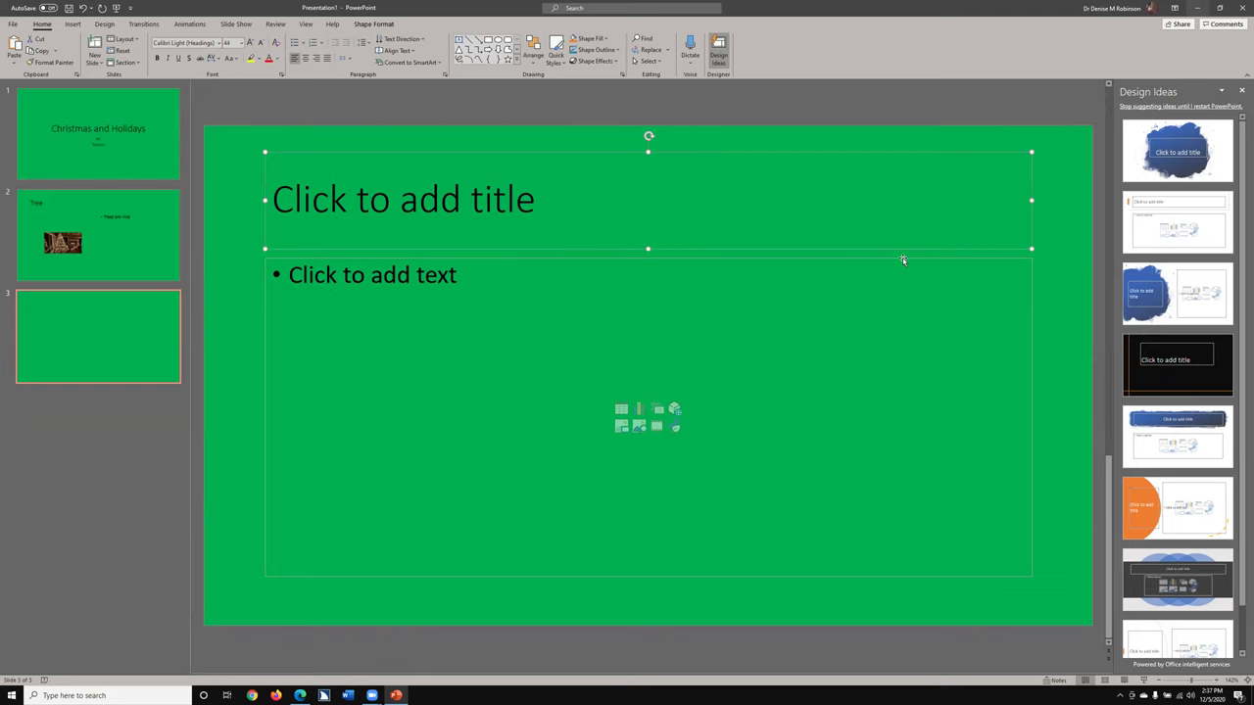
type("Tree")
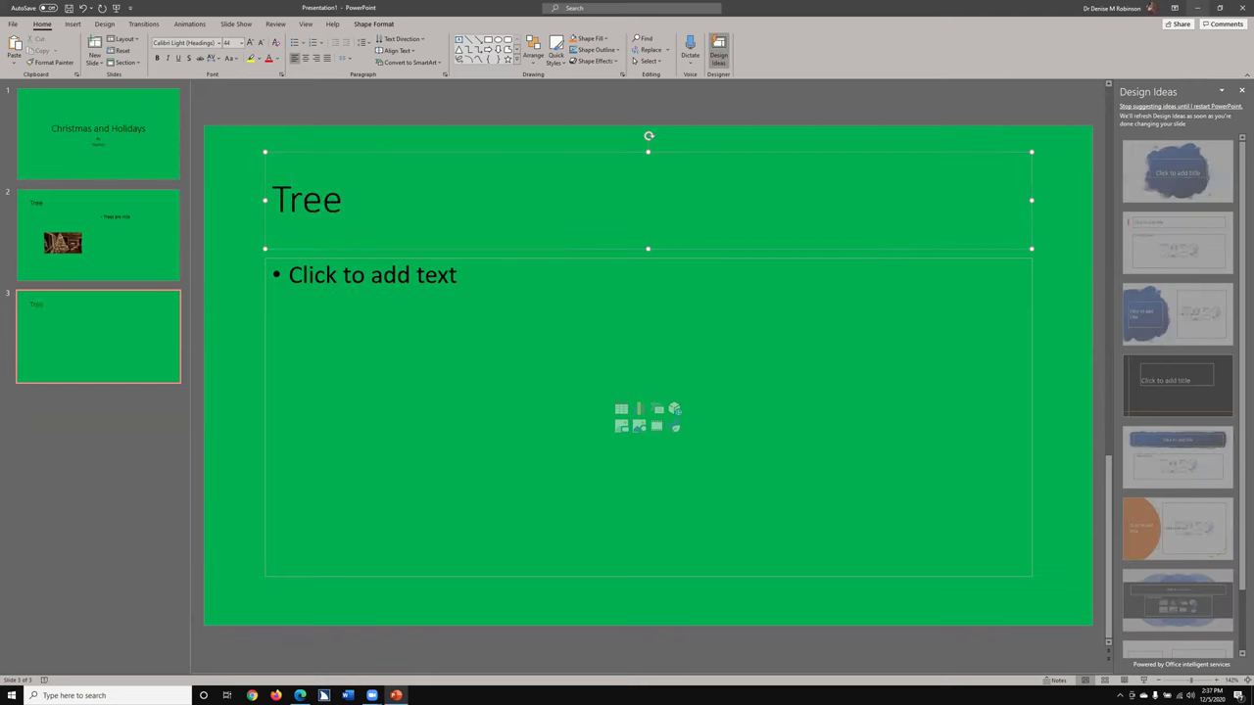
left_click(903, 260)
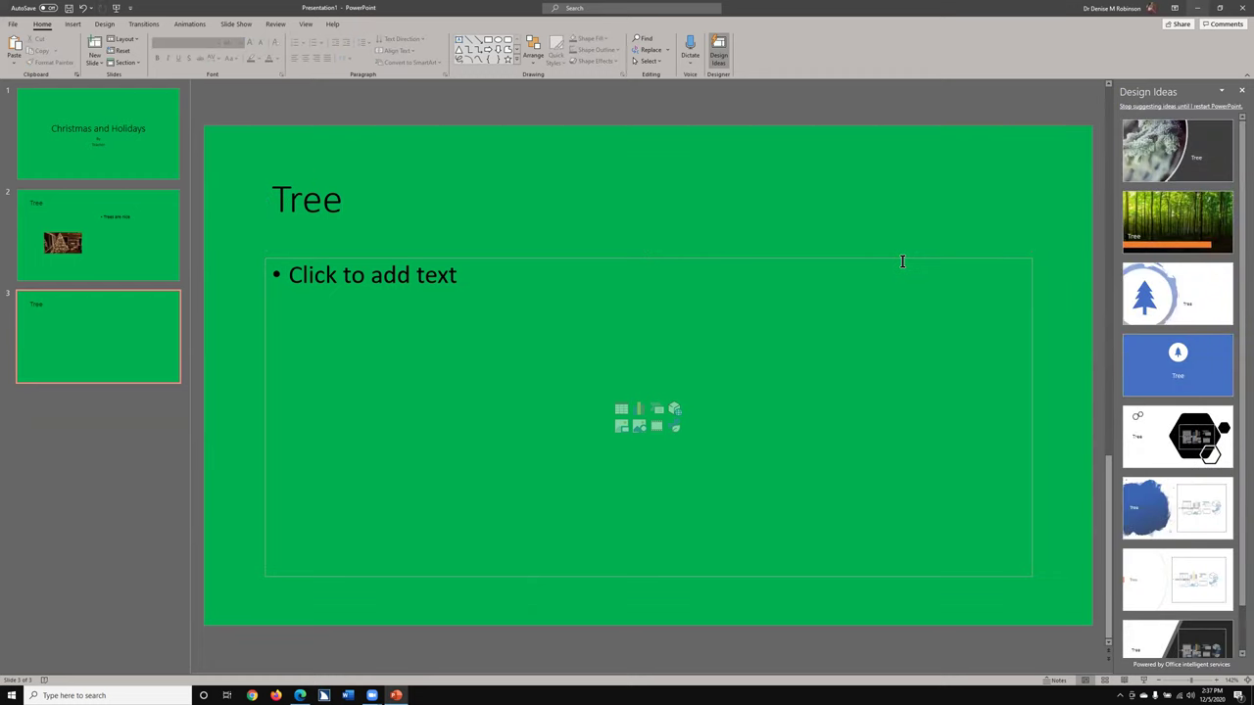
left_click(903, 261)
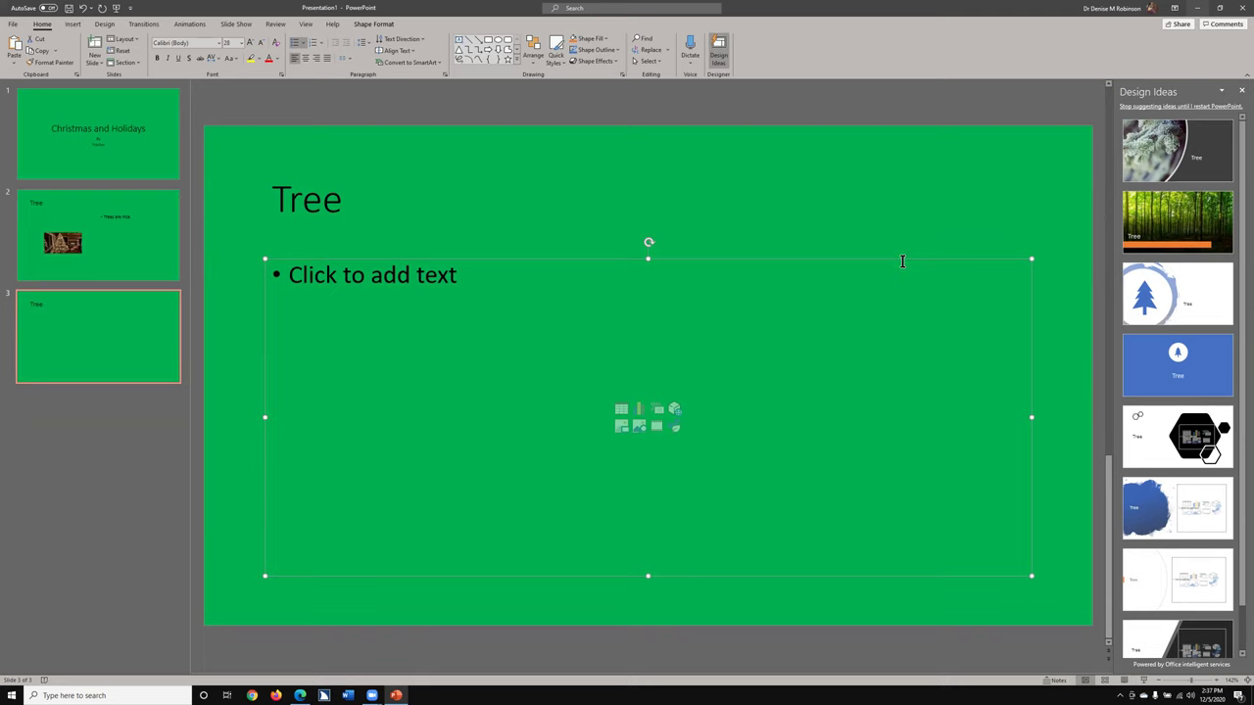
Step: Open Insert Pictures from This Device and go to the Pictures folder
key("alt+n")
key("p")
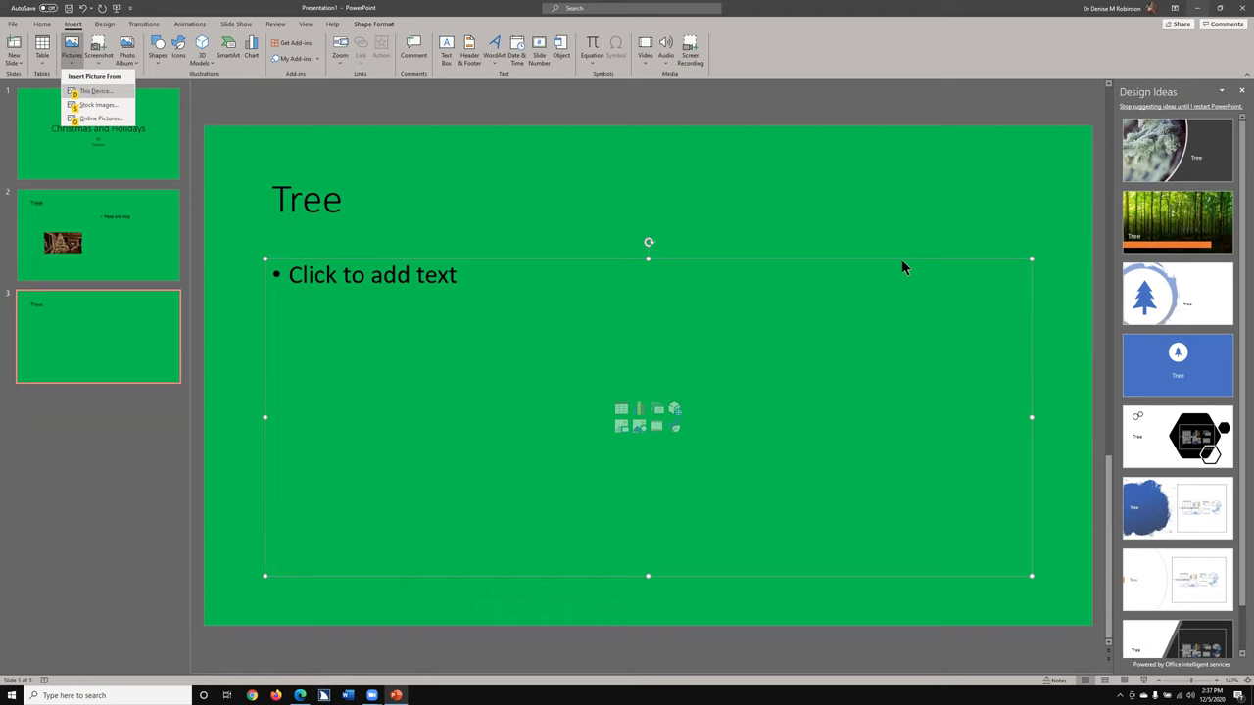
key("Return")
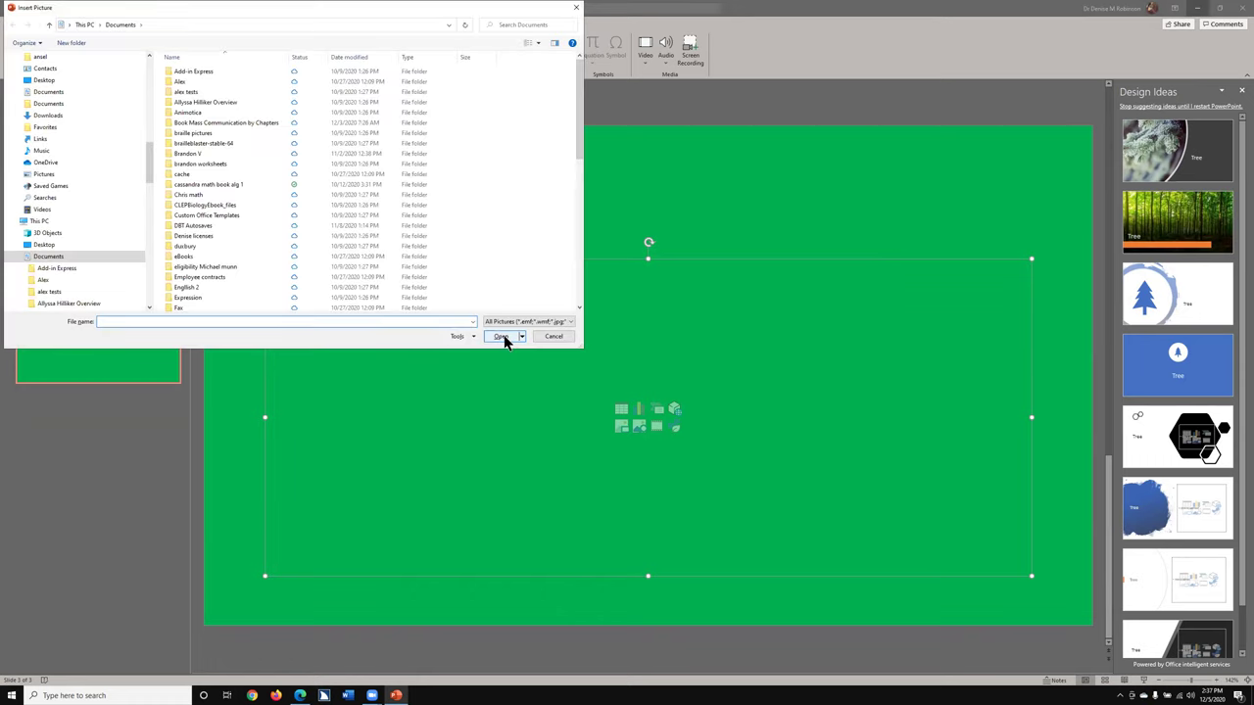
left_click(503, 337)
key("alt+d")
type("pic")
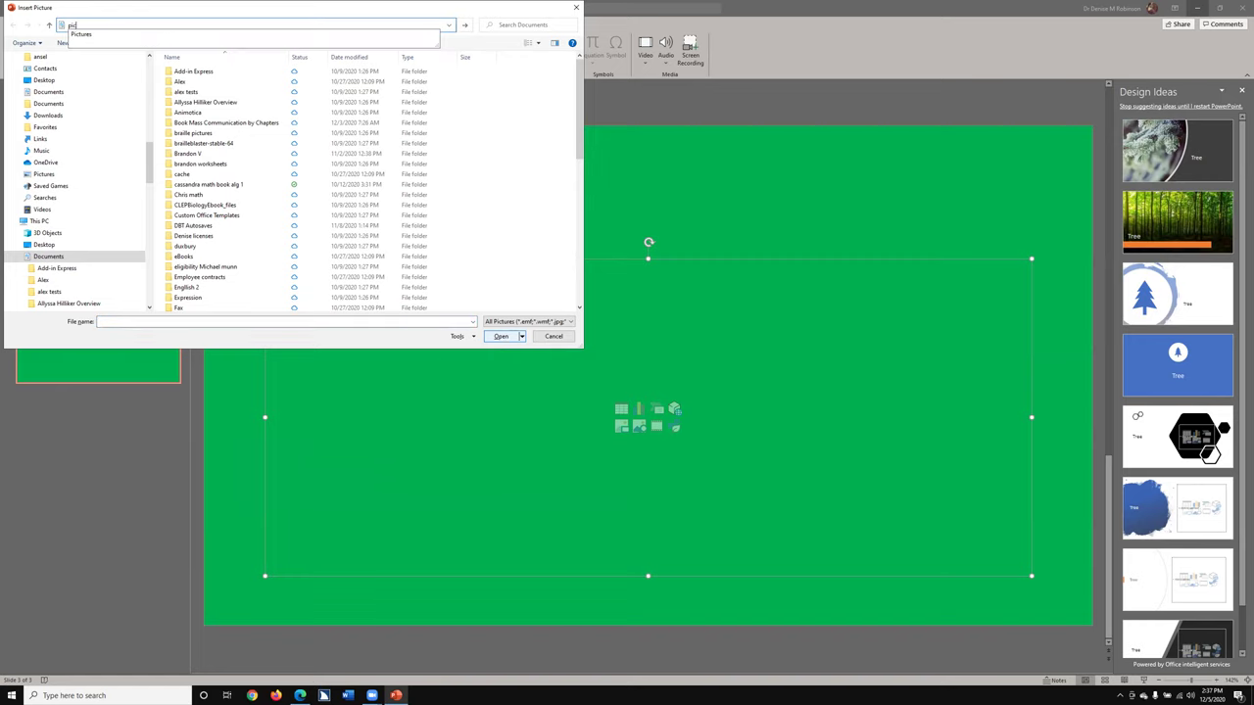
key("Down")
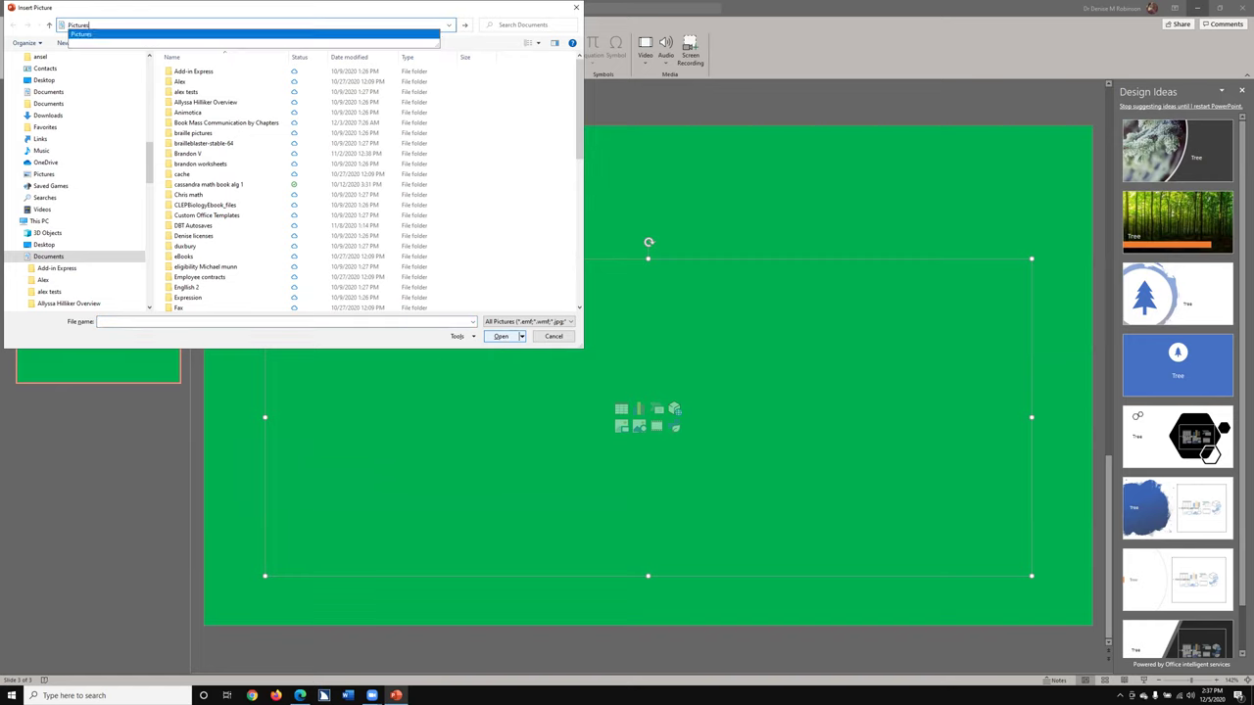
key("Return")
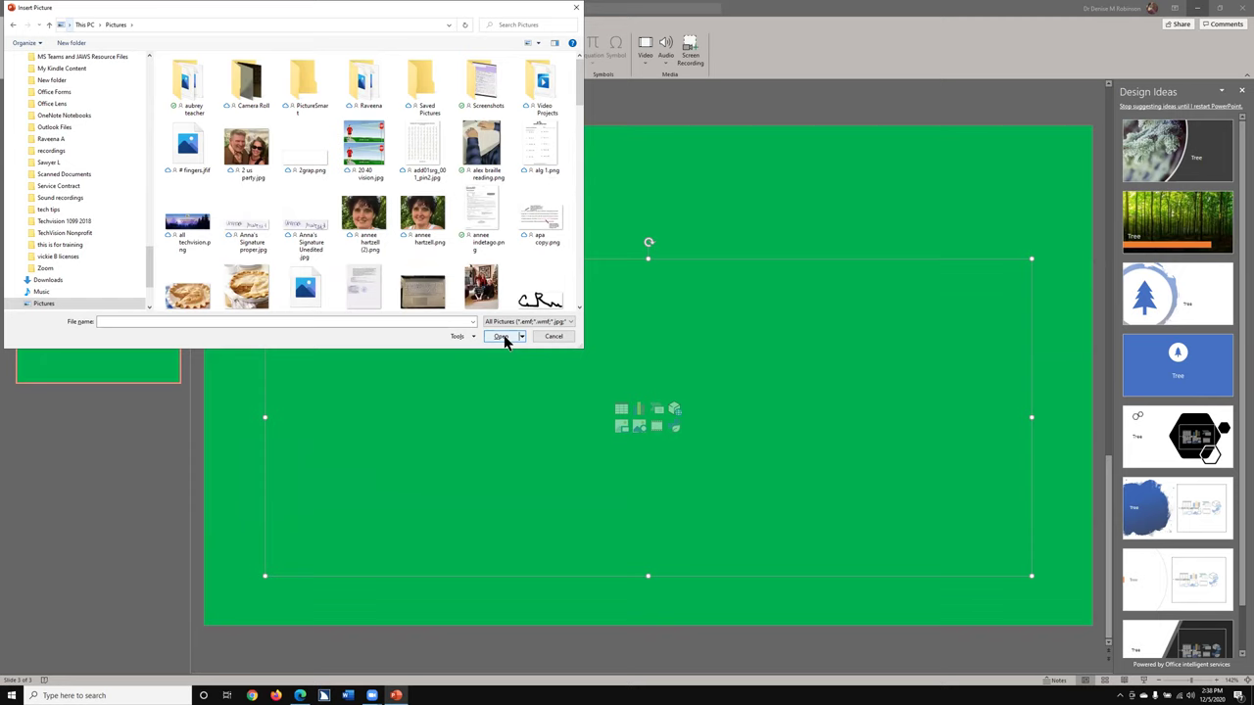
Step: Choose christmas tree.jfif as the file to insert on slide 3
key("alt+n")
type("ch")
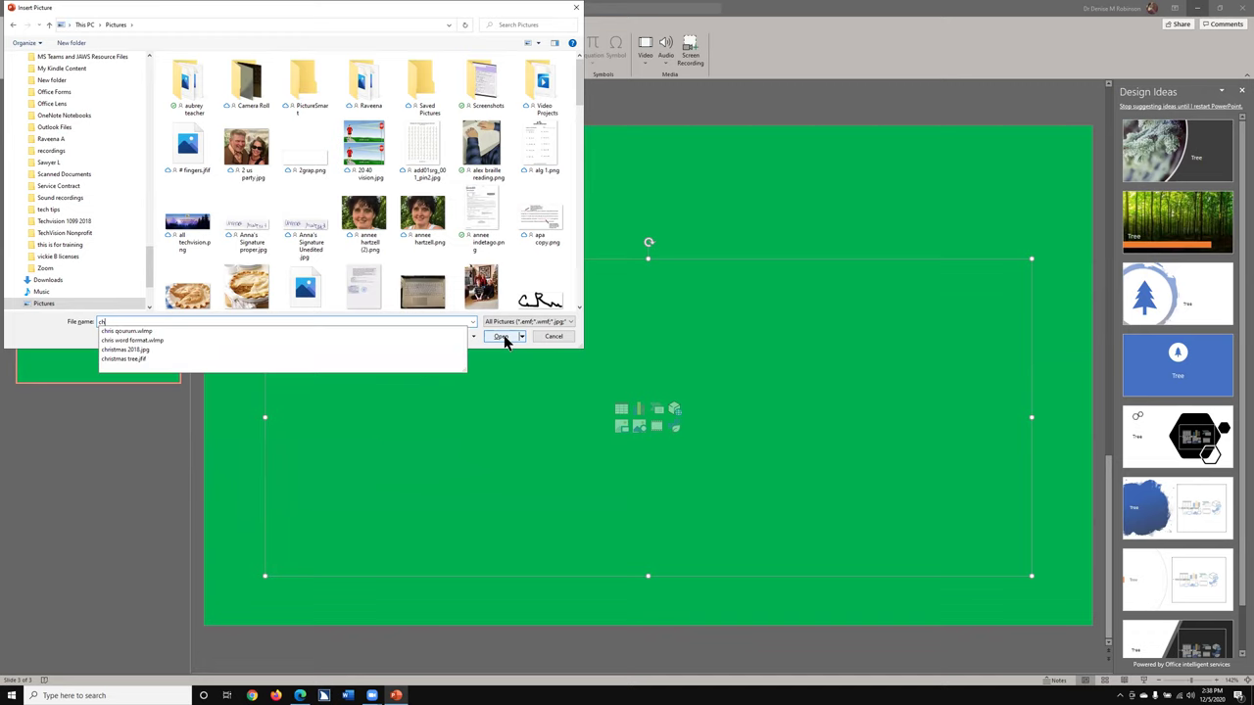
type("r")
key("Down")
key("Down")
key("Down")
key("Down")
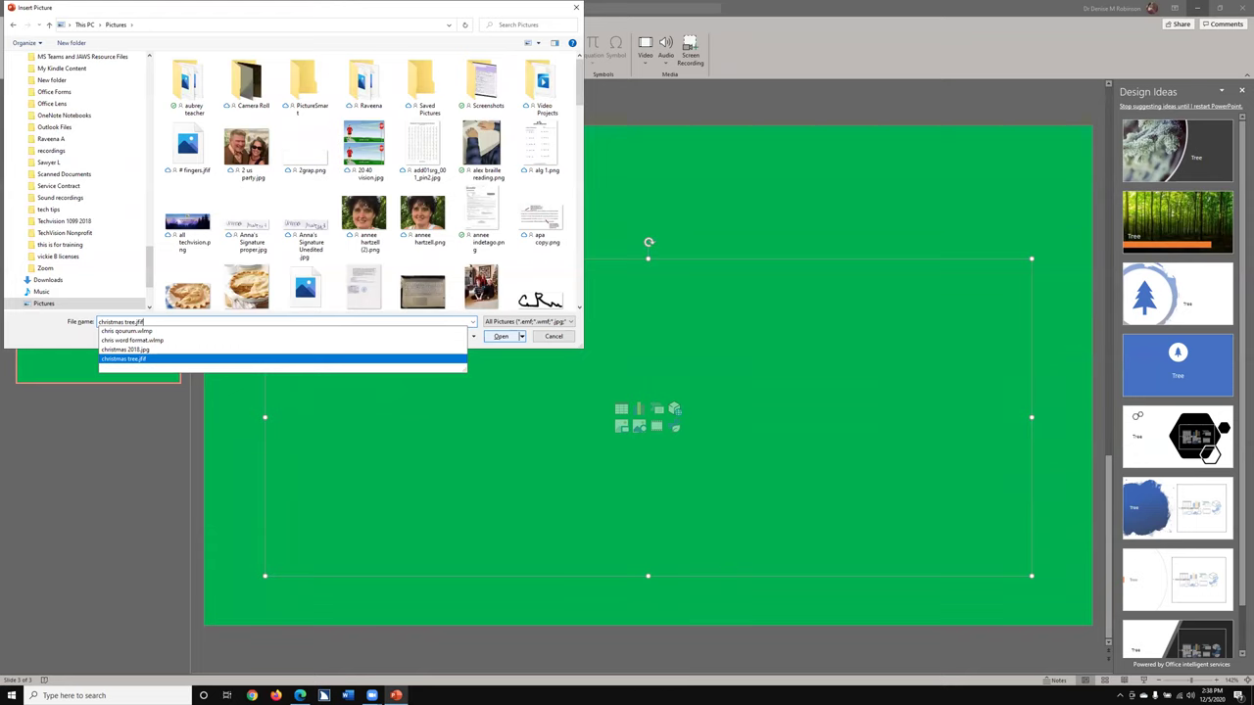
key("Return")
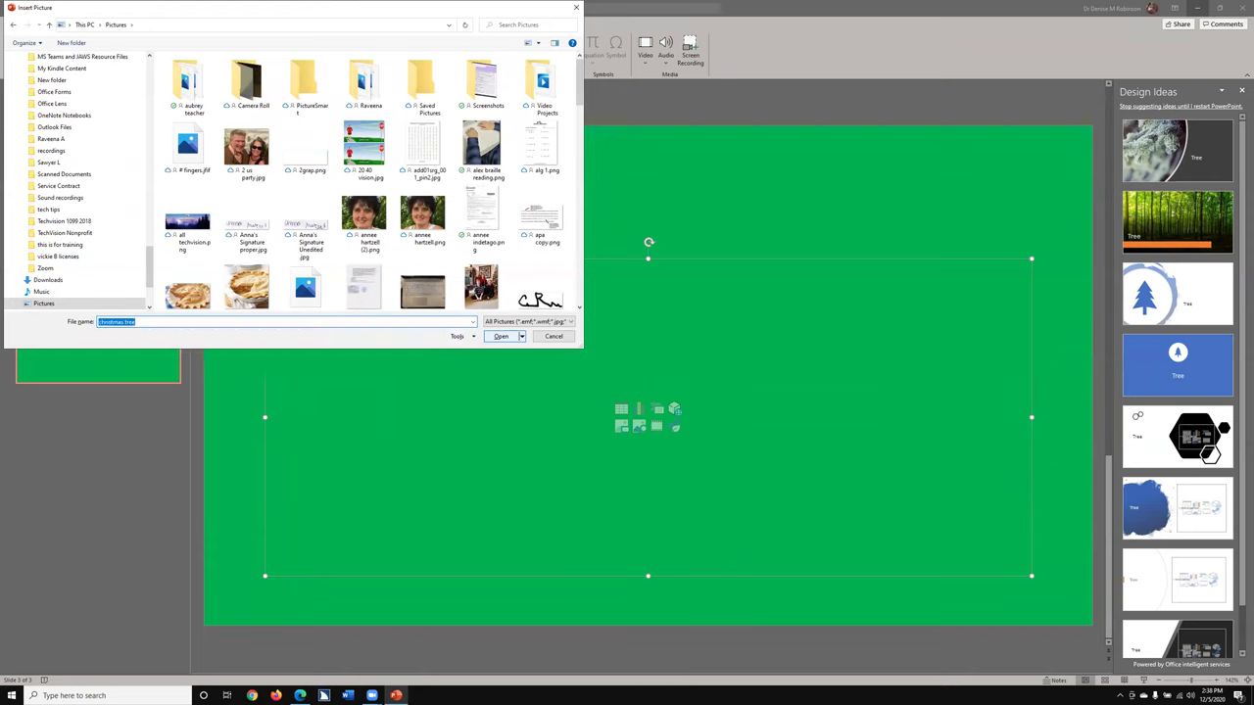
key("Return")
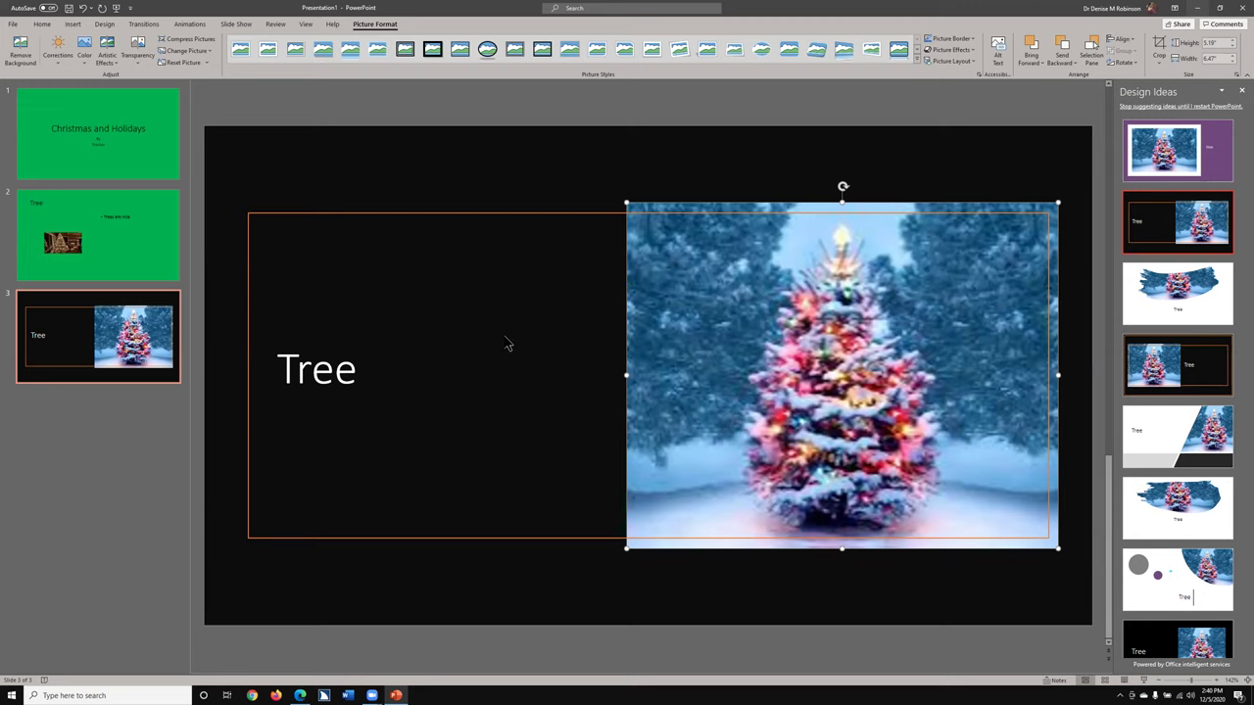
Step: Add a new Title and Content slide as slide 4
key("ctrl+m")
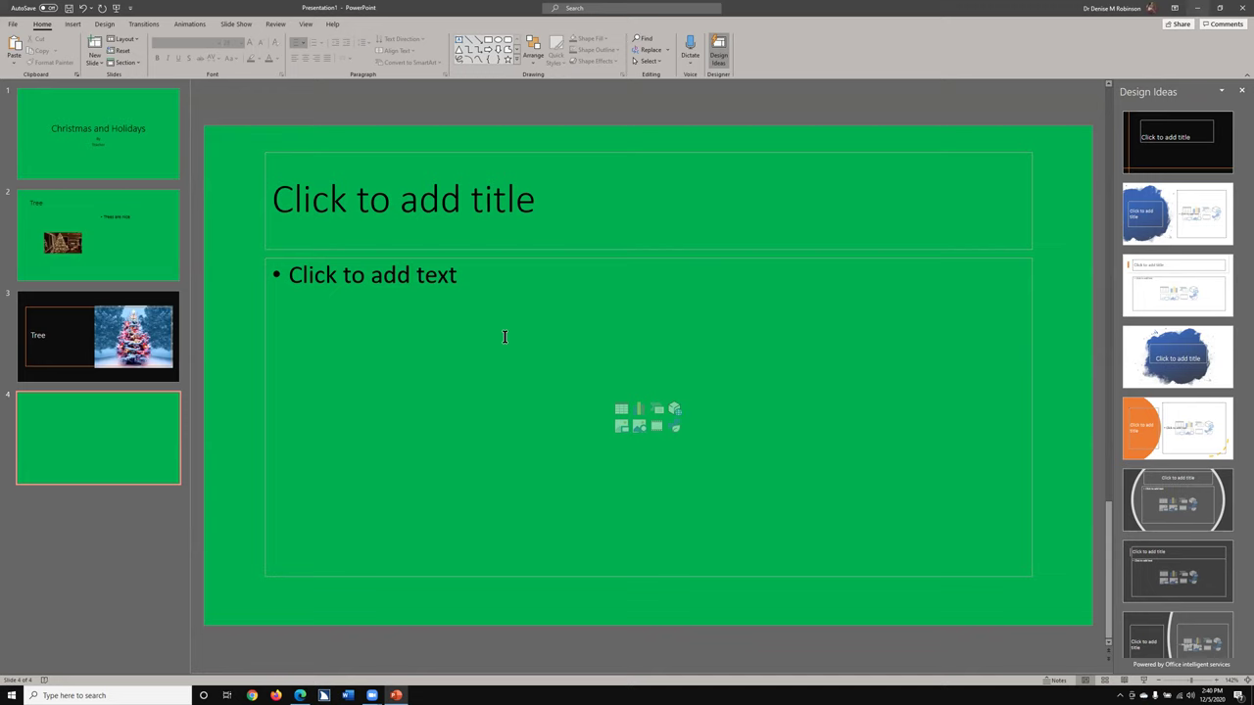
key("alt+n")
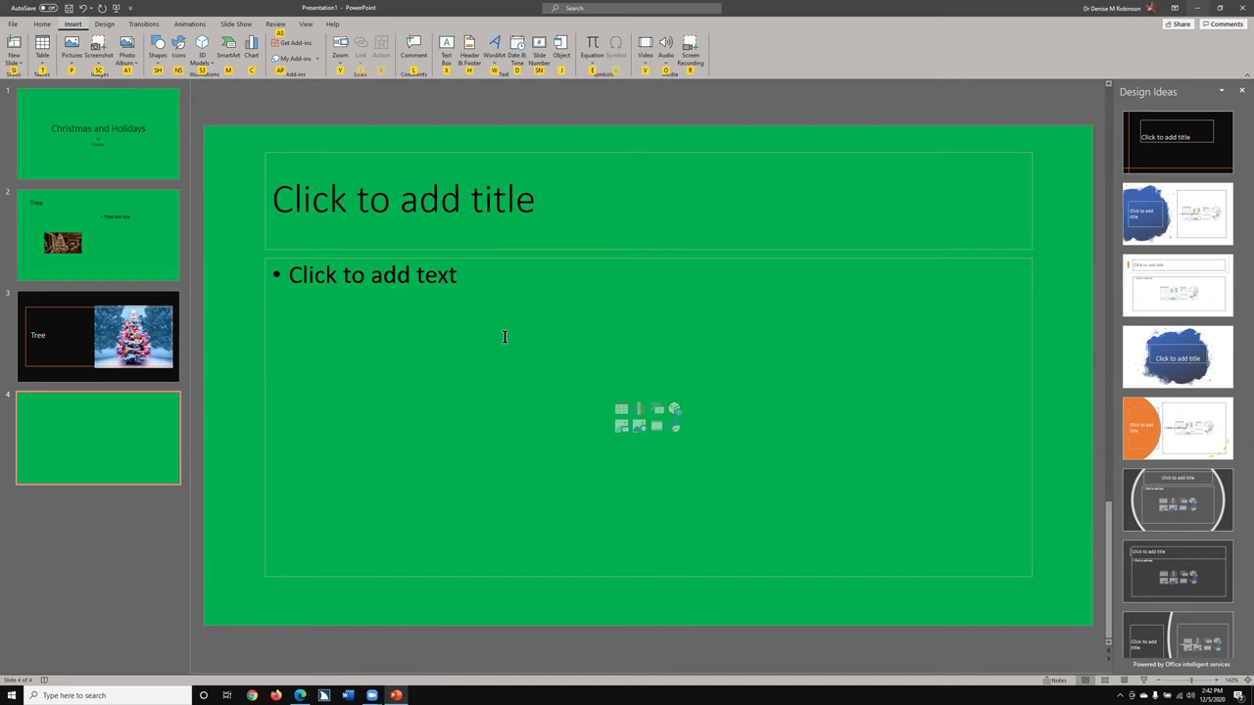
Step: Search Online Pictures for 'hanukkah' to show Bing menorah images
key("p")
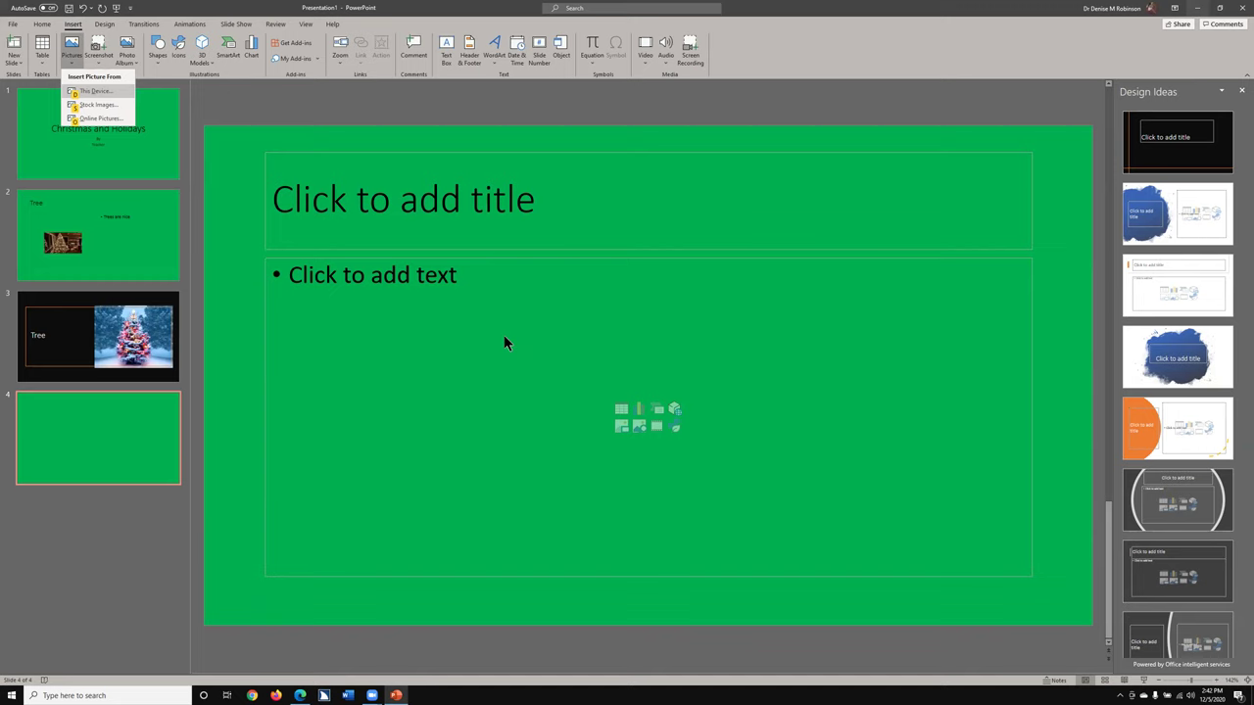
key("Down")
key("Down")
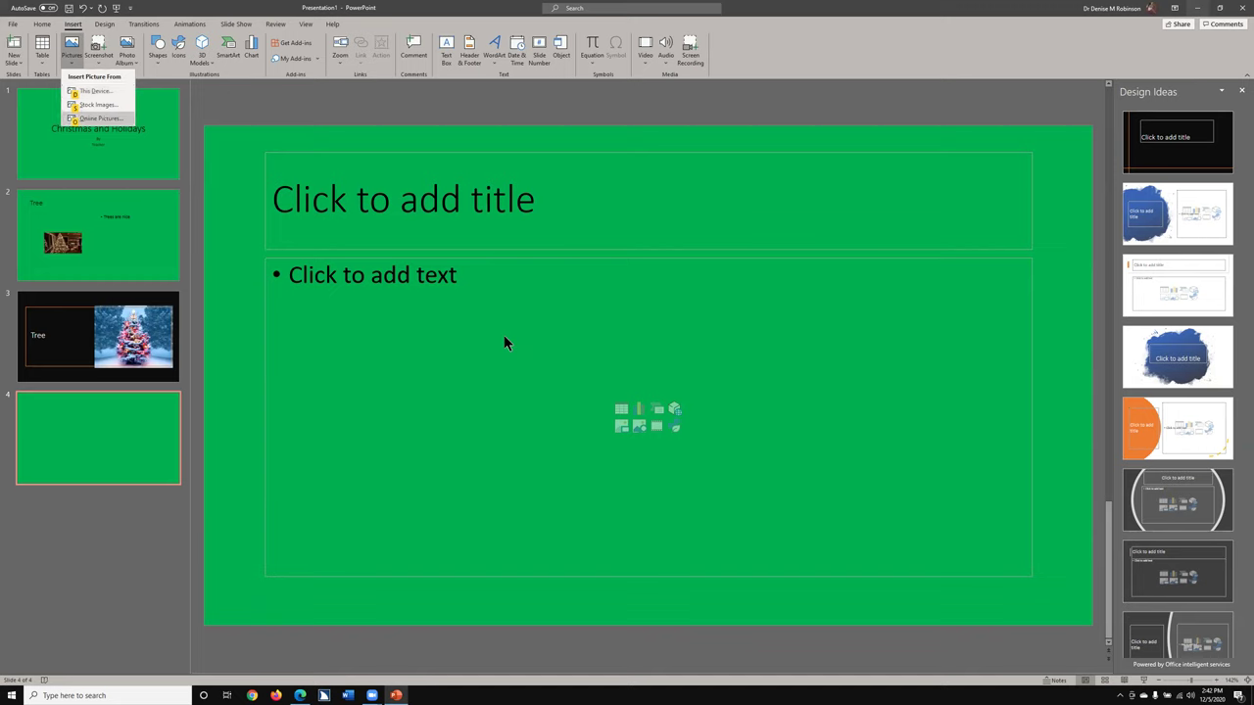
key("Return")
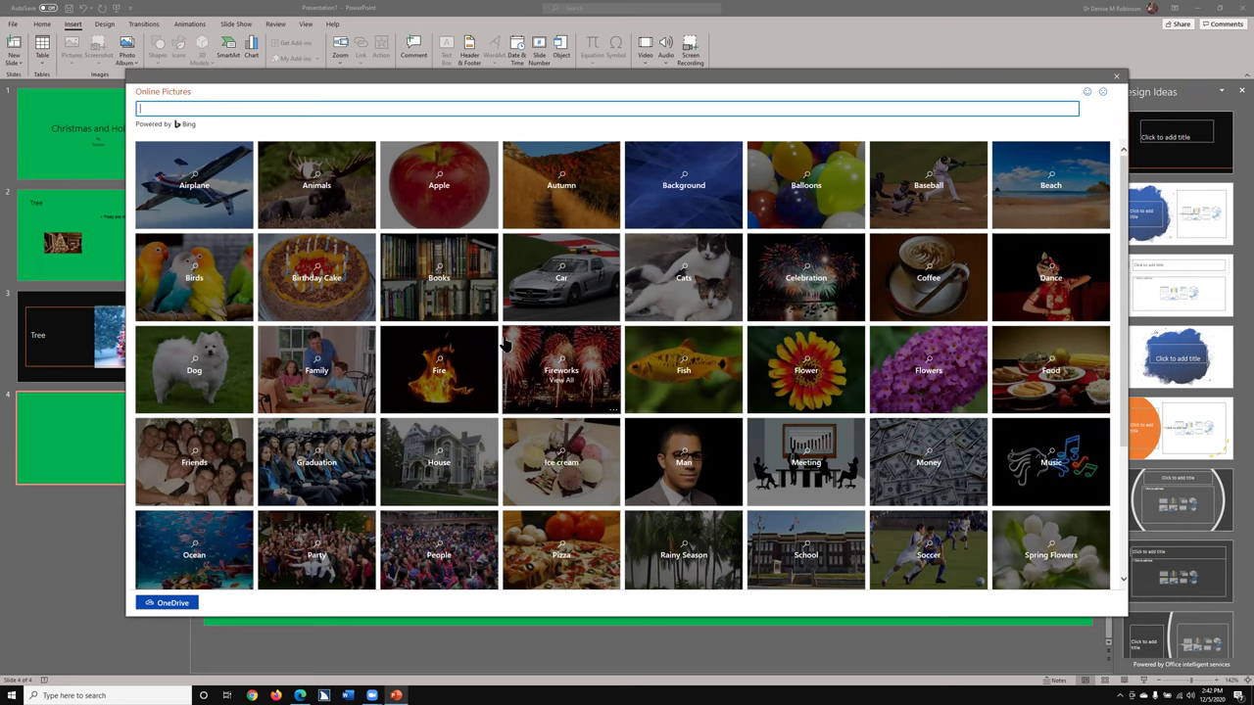
type("hanukkah")
key("Return")
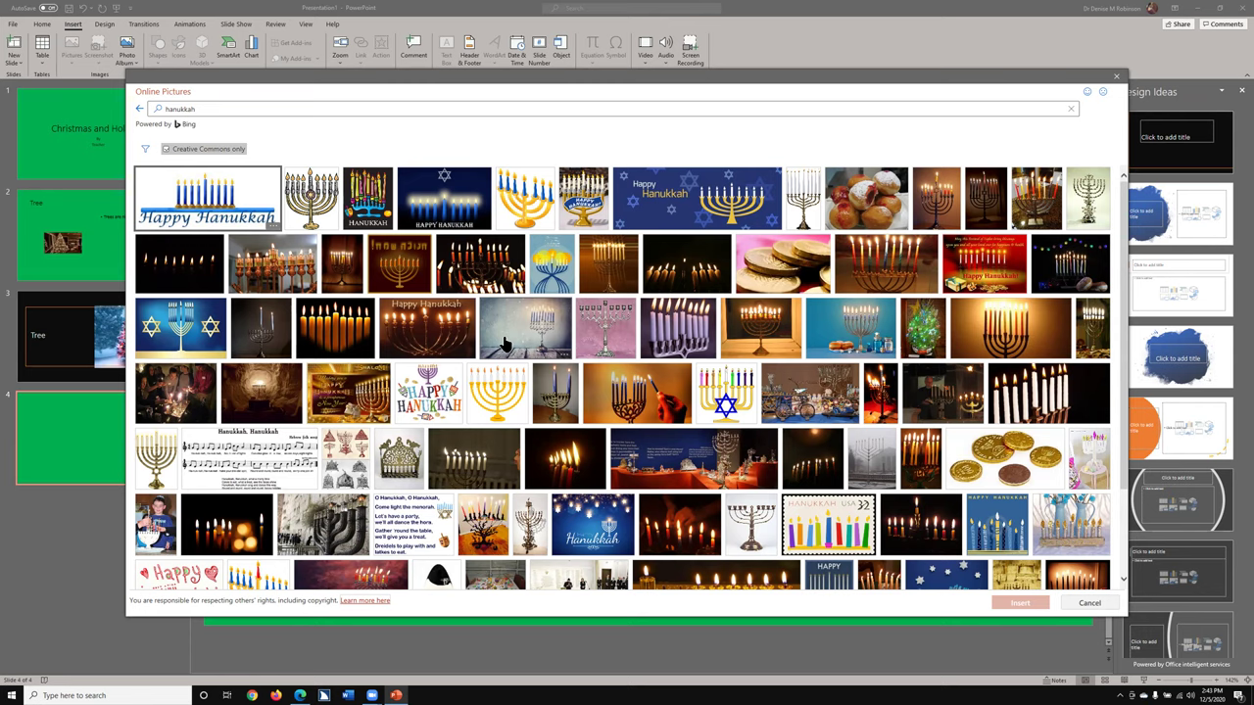
key("Tab")
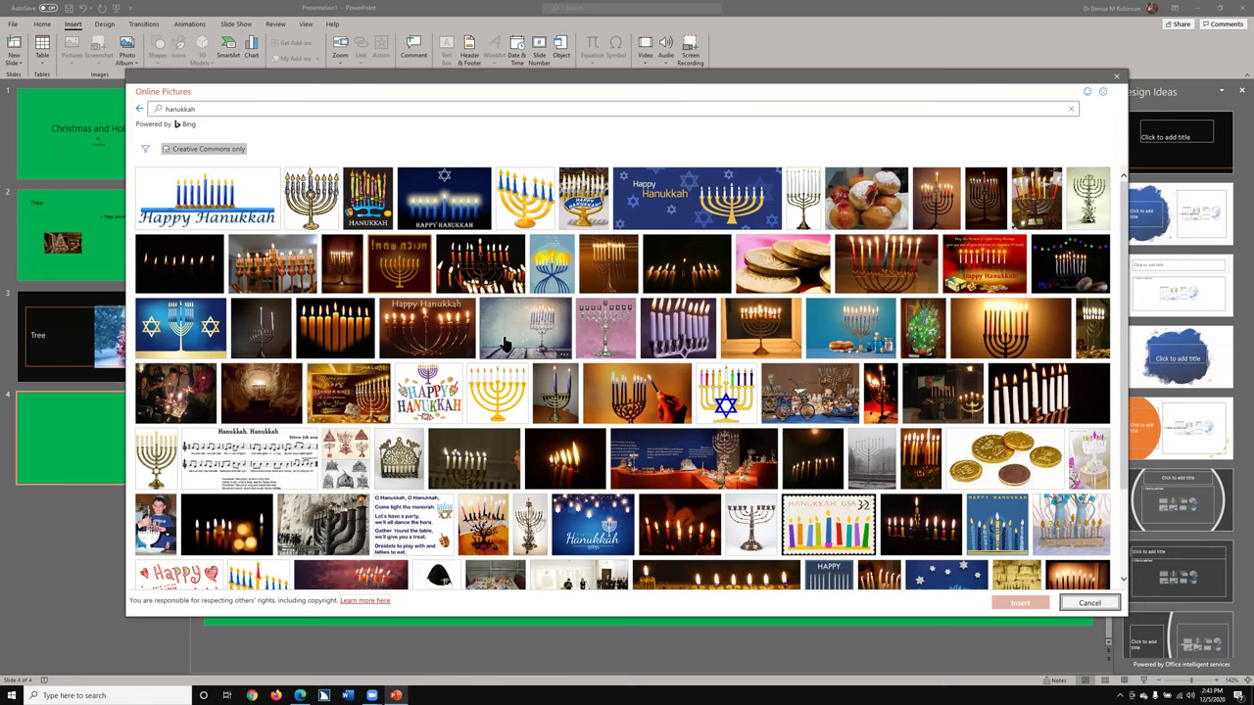
key("shift+Tab")
key("Right")
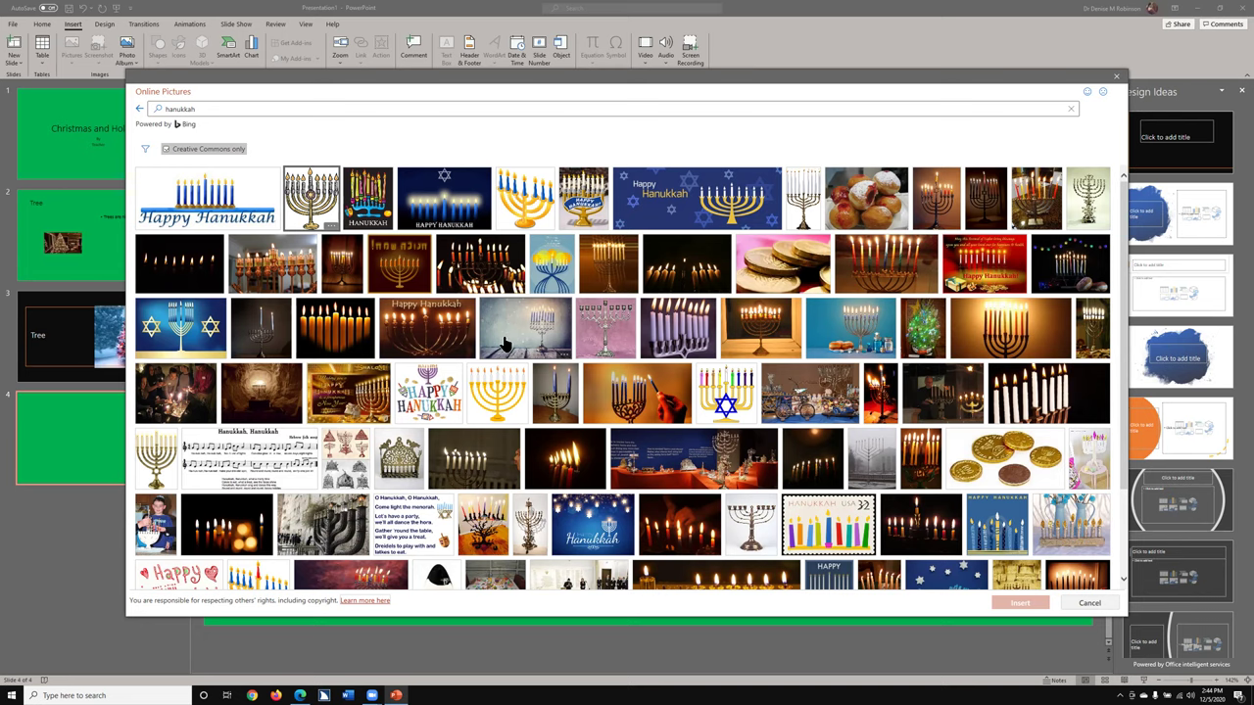
key("Left")
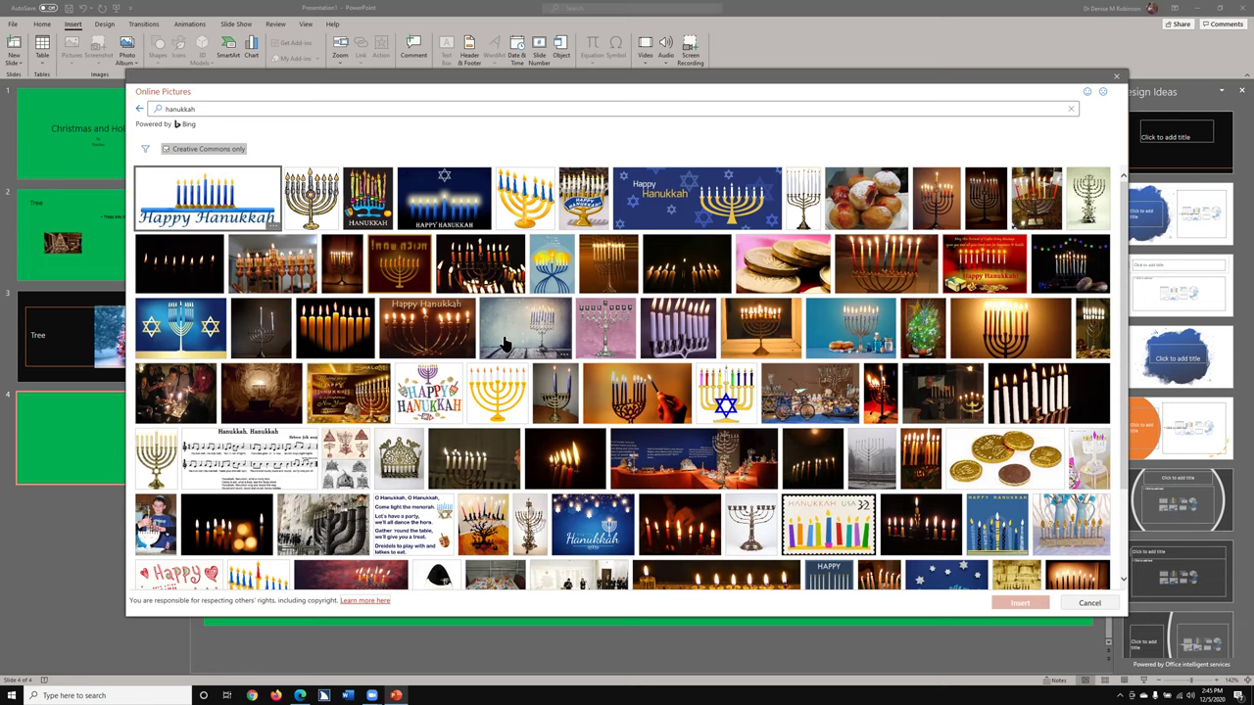
Step: Choose the first Happy Hanukkah menorah image in the Online Pictures results and insert it
key("space")
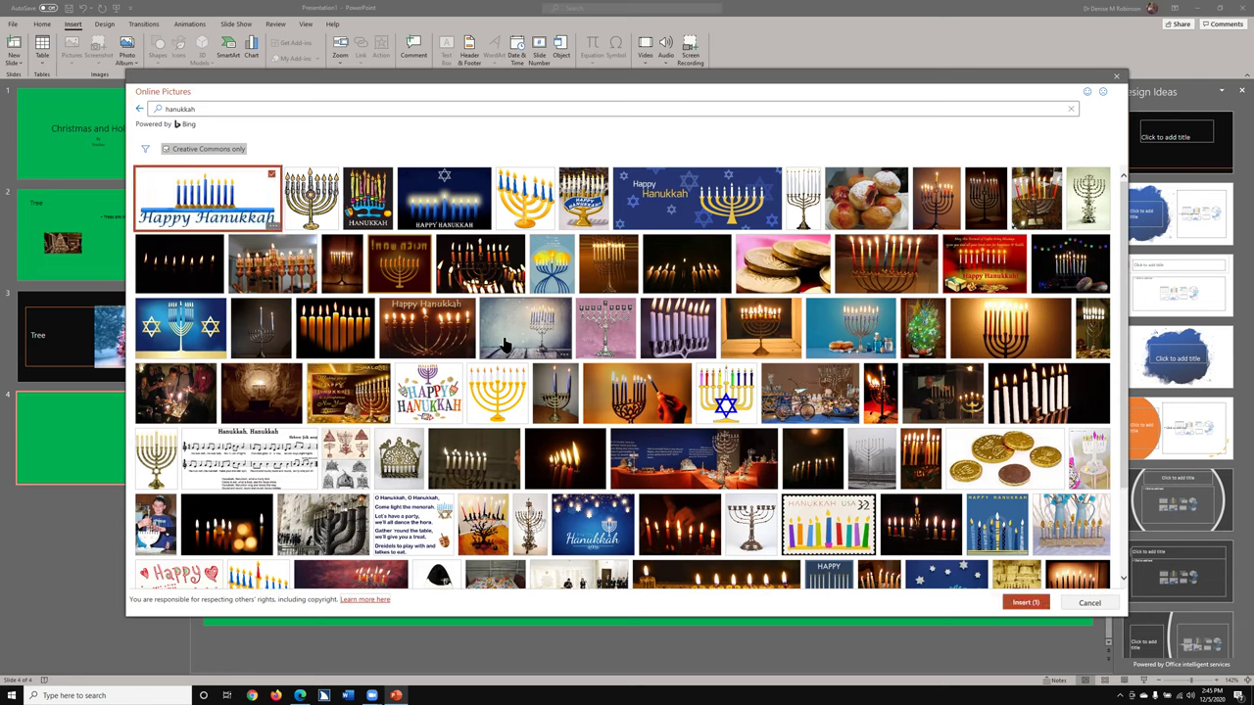
key("Tab")
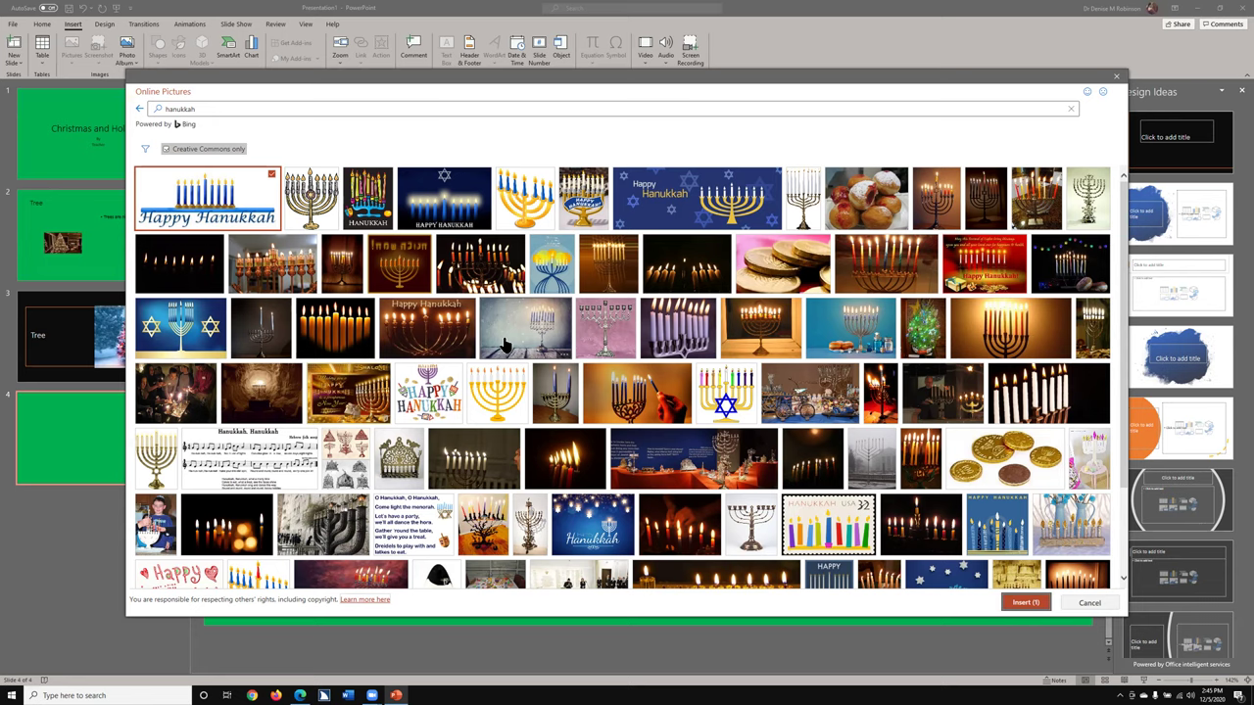
key("Return")
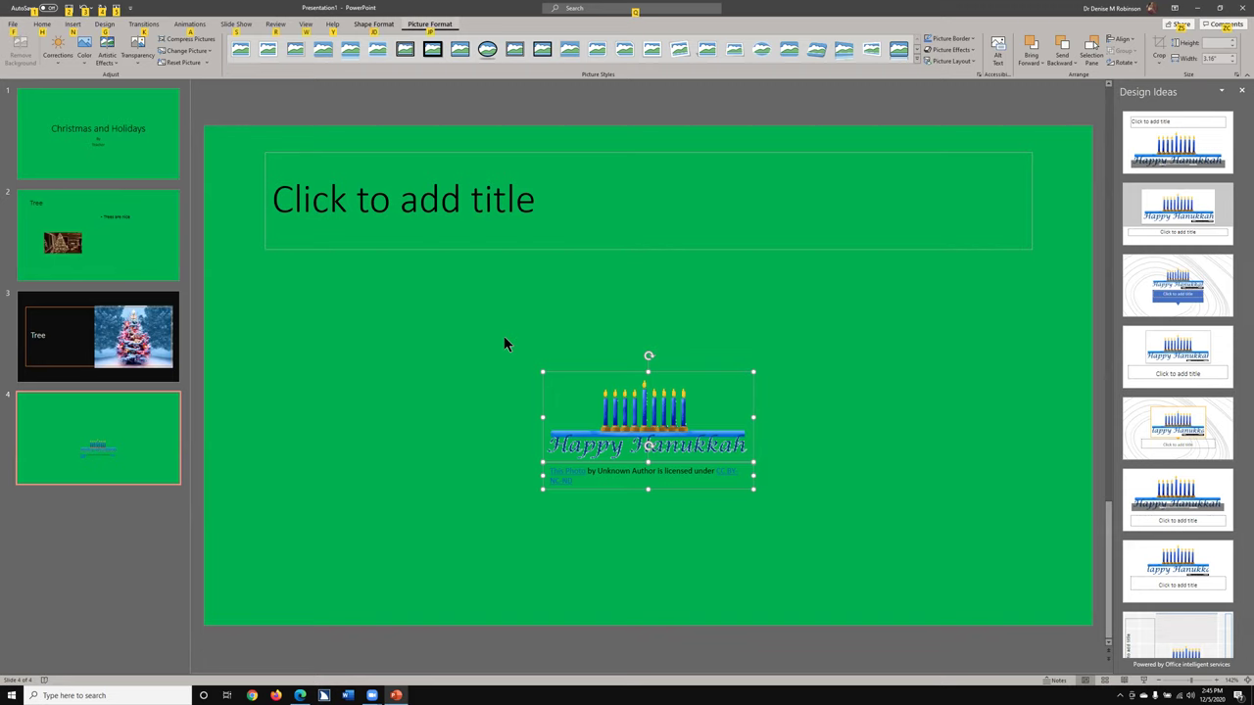
left_click(505, 343)
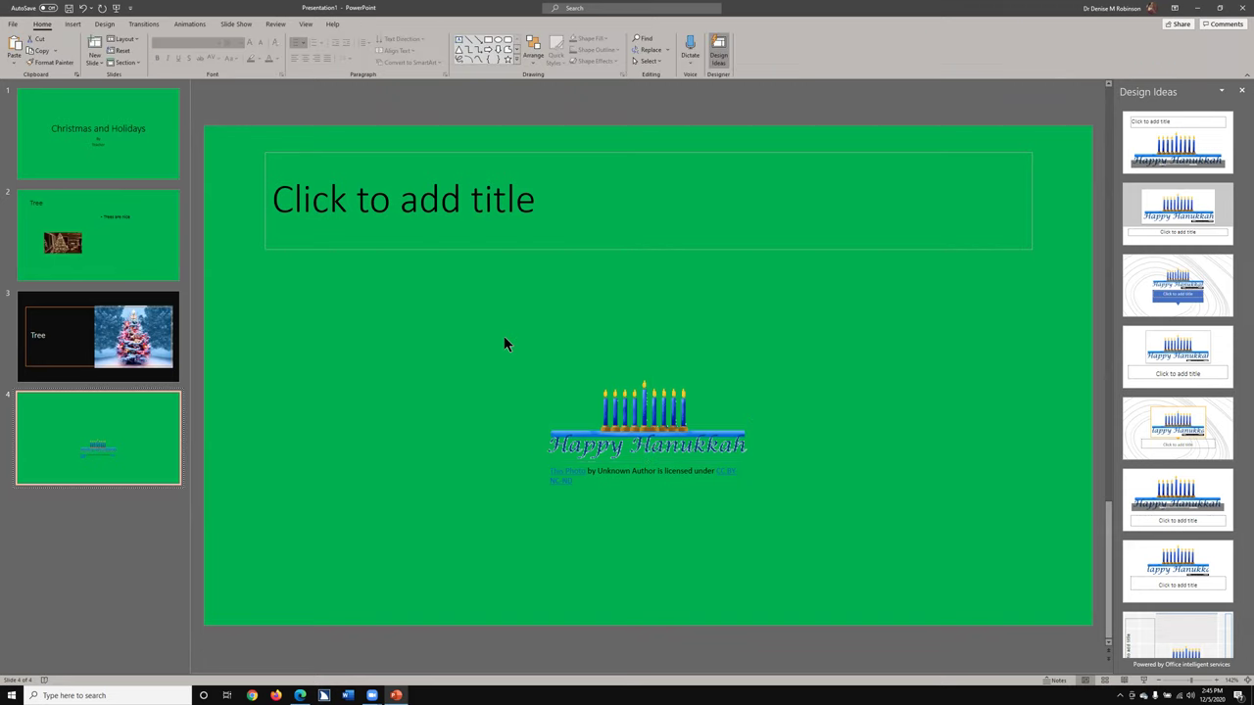
left_click(505, 343)
Step: Cut the Hanukkah slide and paste it after slide 2, ahead of the Tree slide
key("Delete")
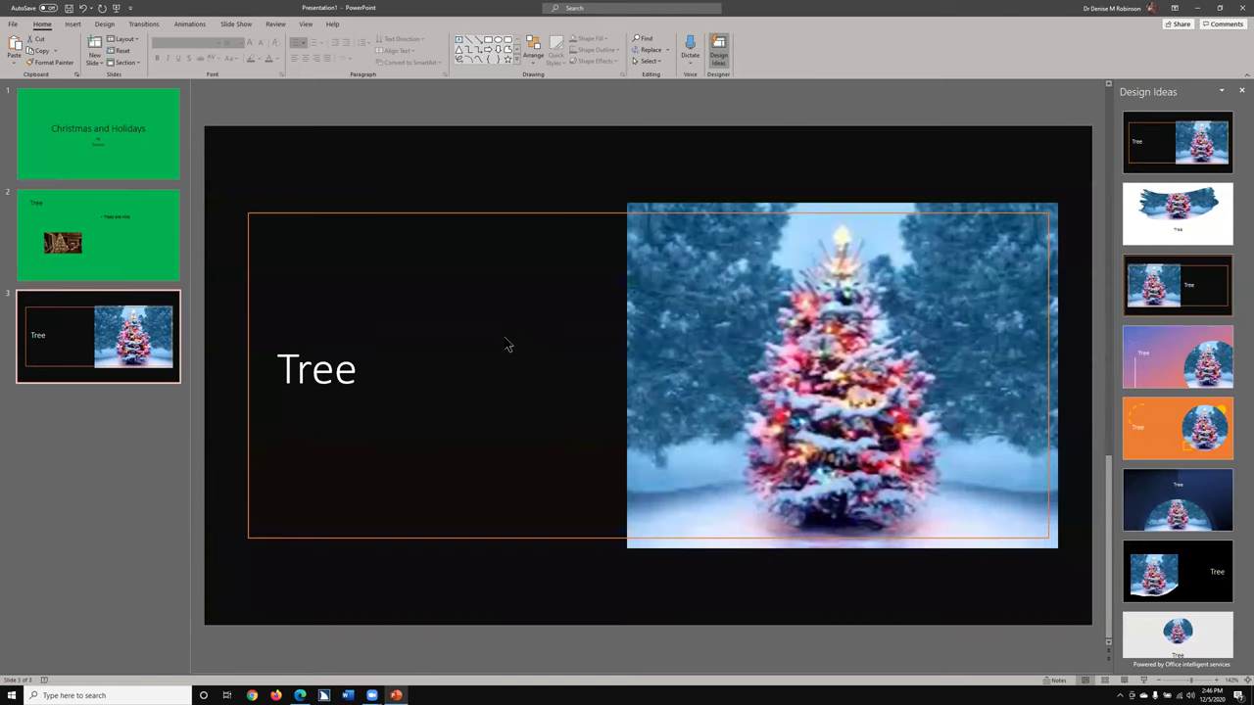
key("Up")
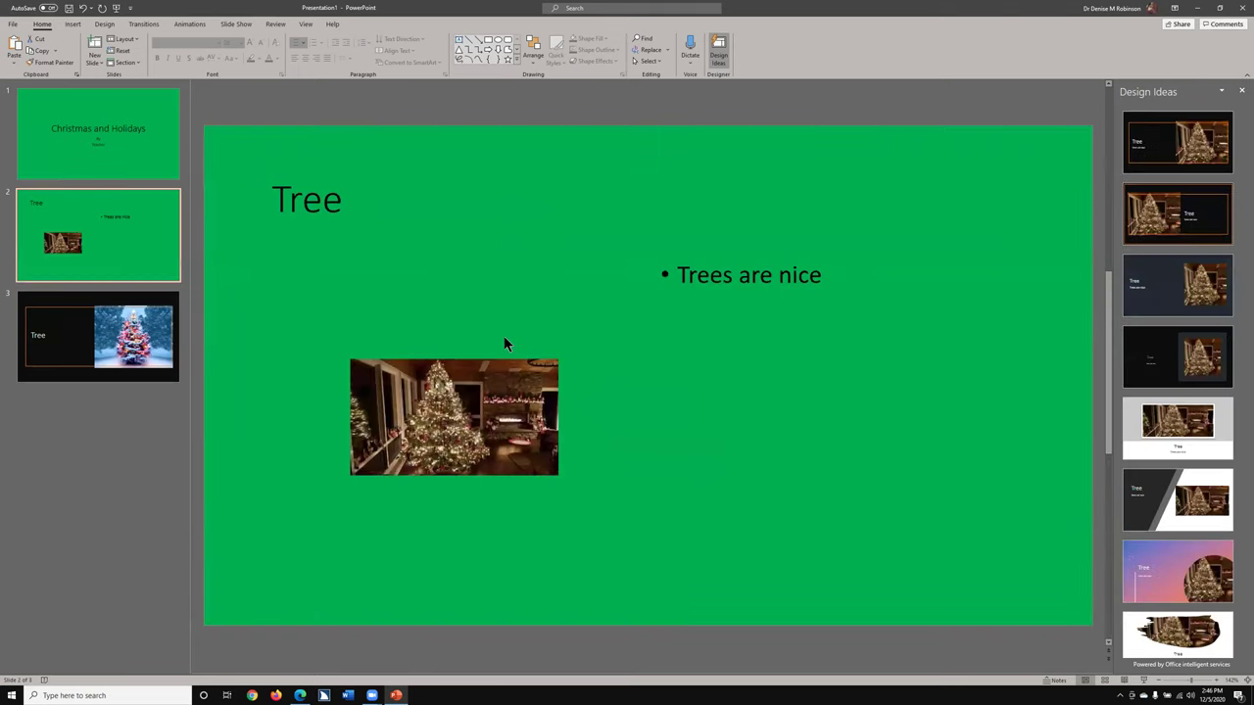
key("ctrl+v")
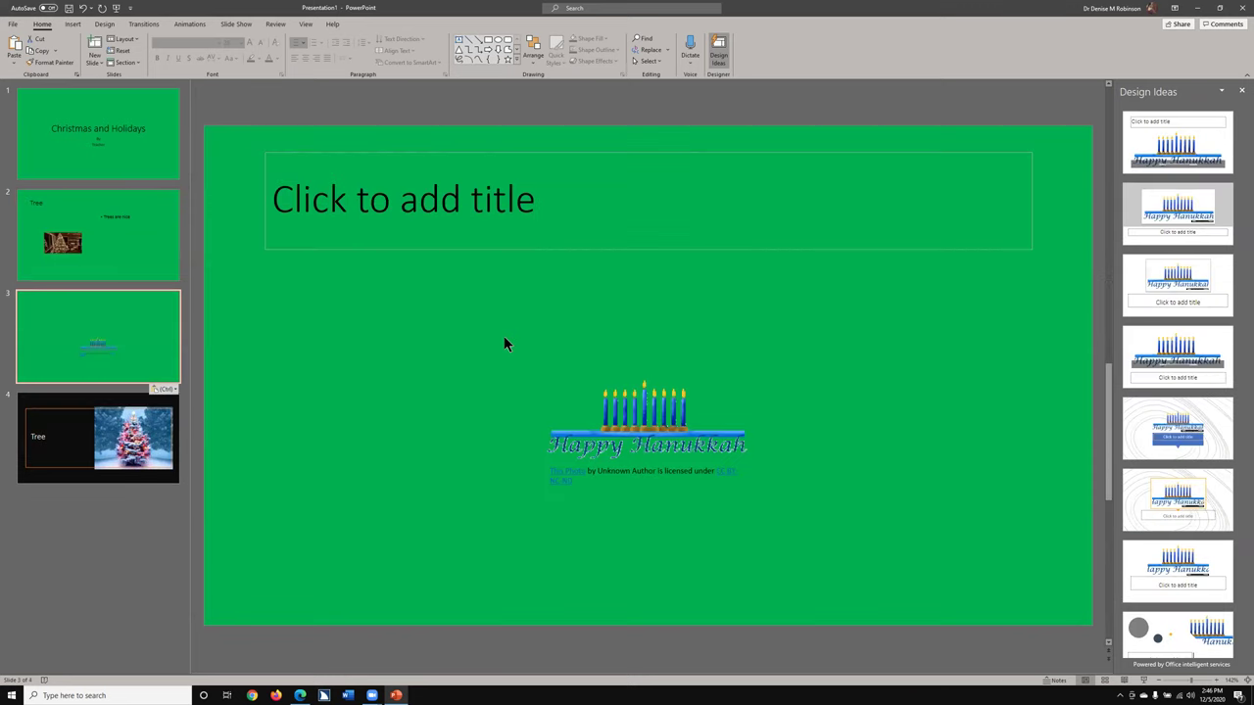
key("ctrl")
key("ctrl")
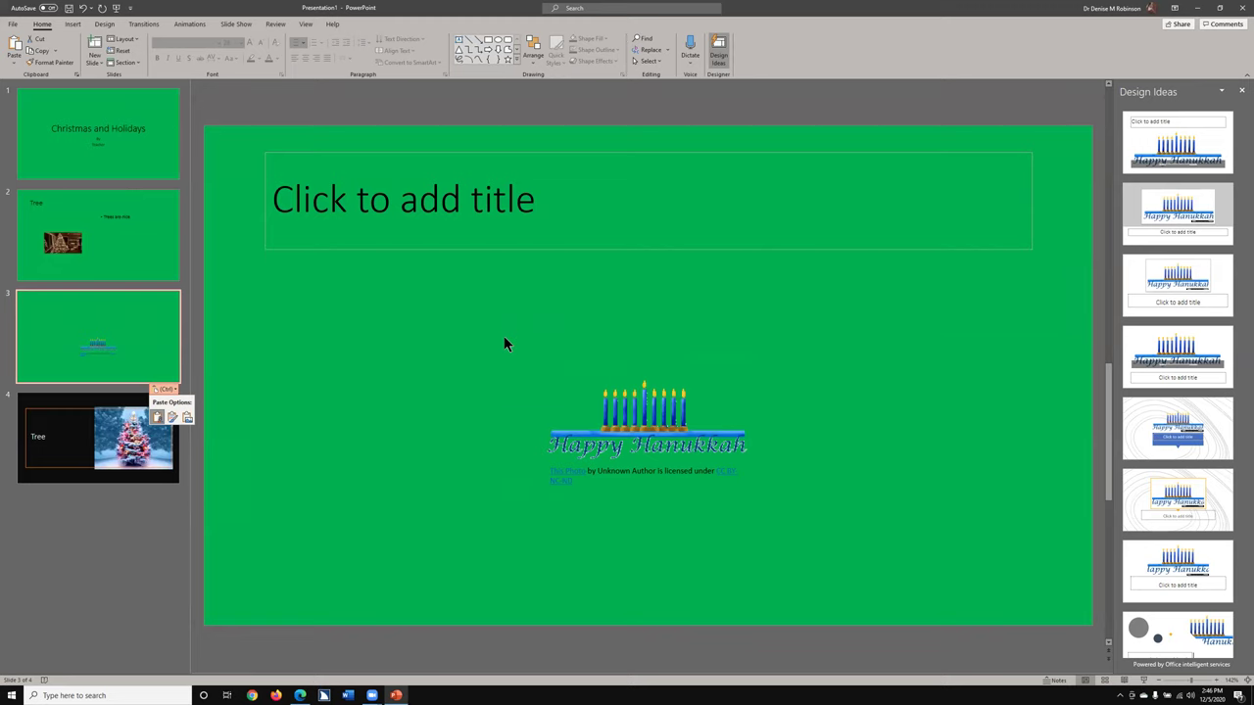
key("Escape")
key("Escape")
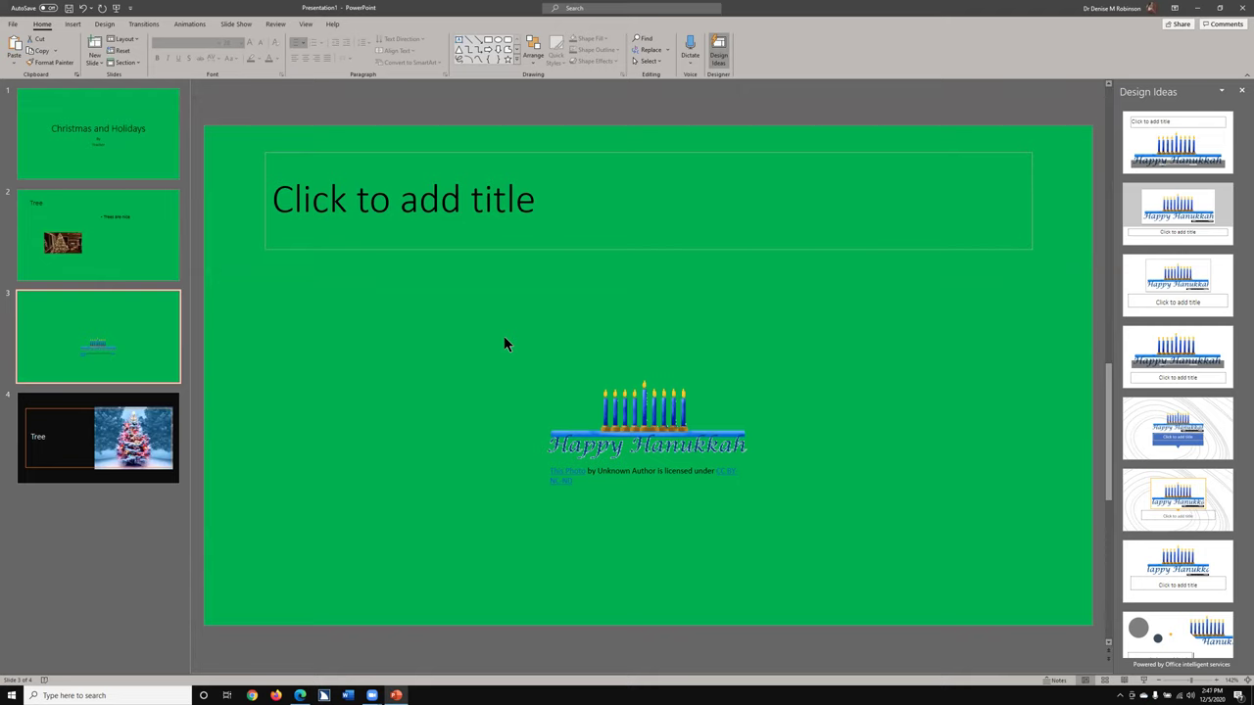
Step: Paste the clipboard contents onto the Hanukkah slide
key("ctrl+v")
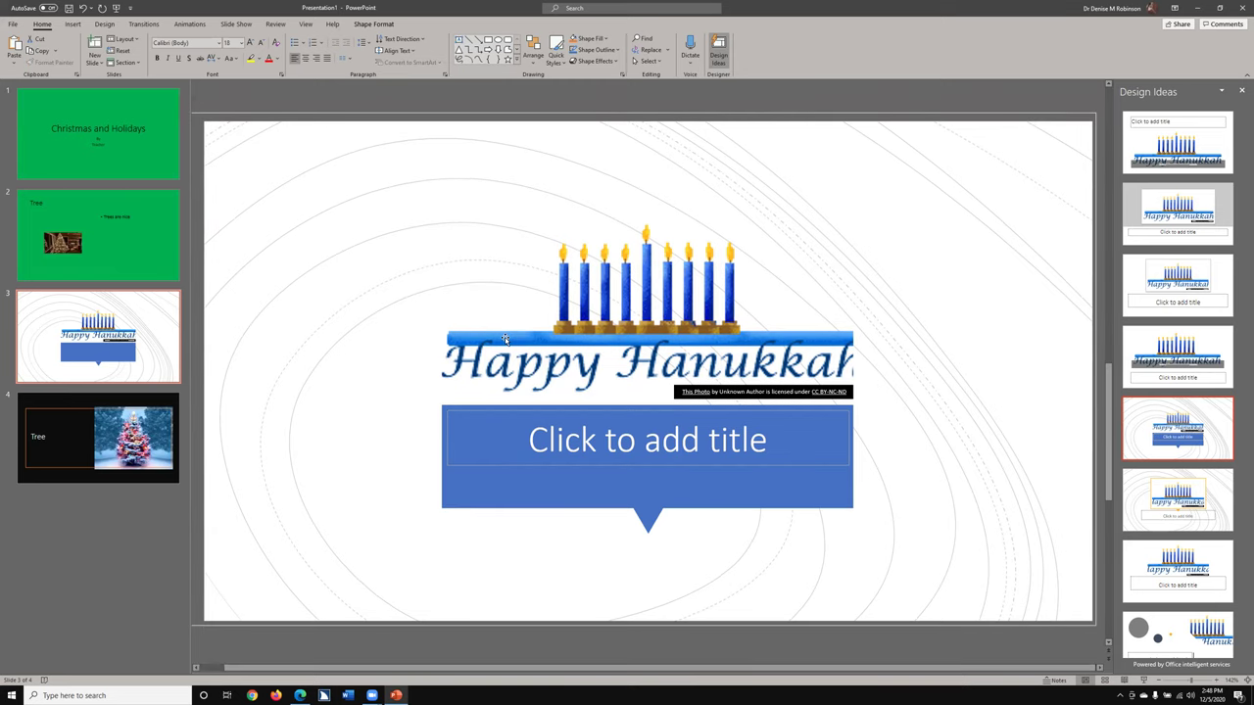
Step: Select the Hanukkah picture and add a new slide after it with Ctrl+M
left_click(506, 339)
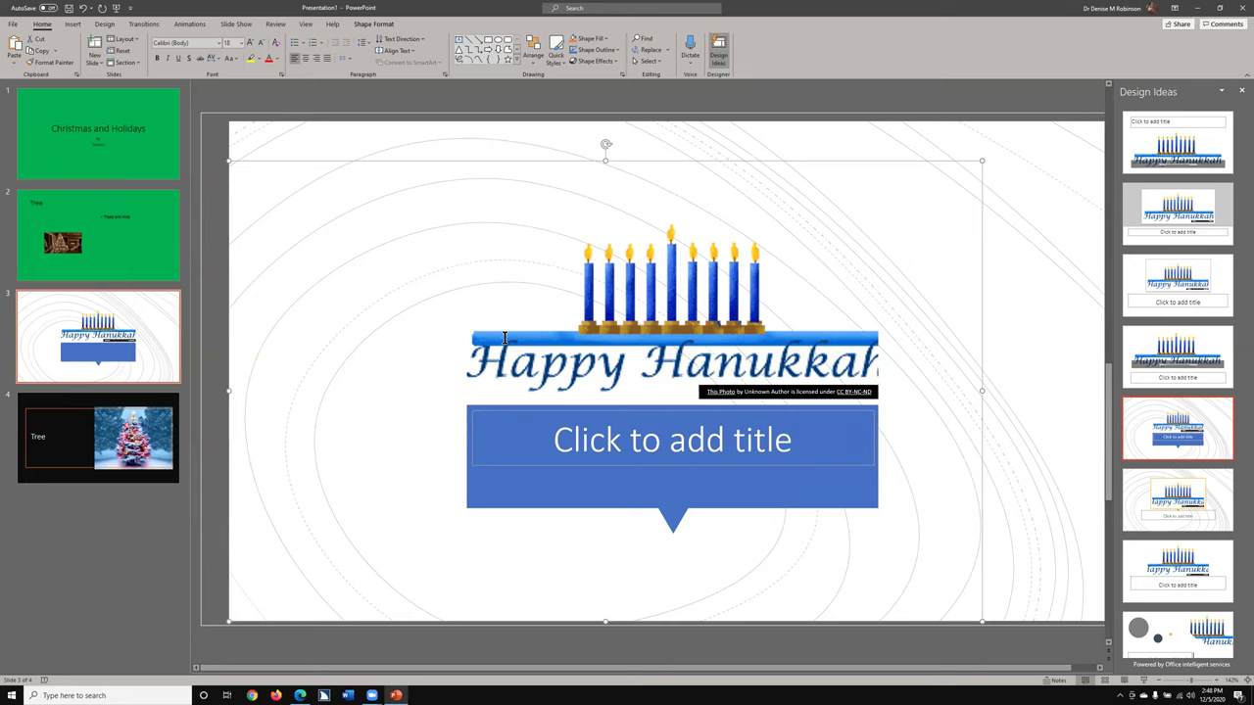
key("ctrl+m")
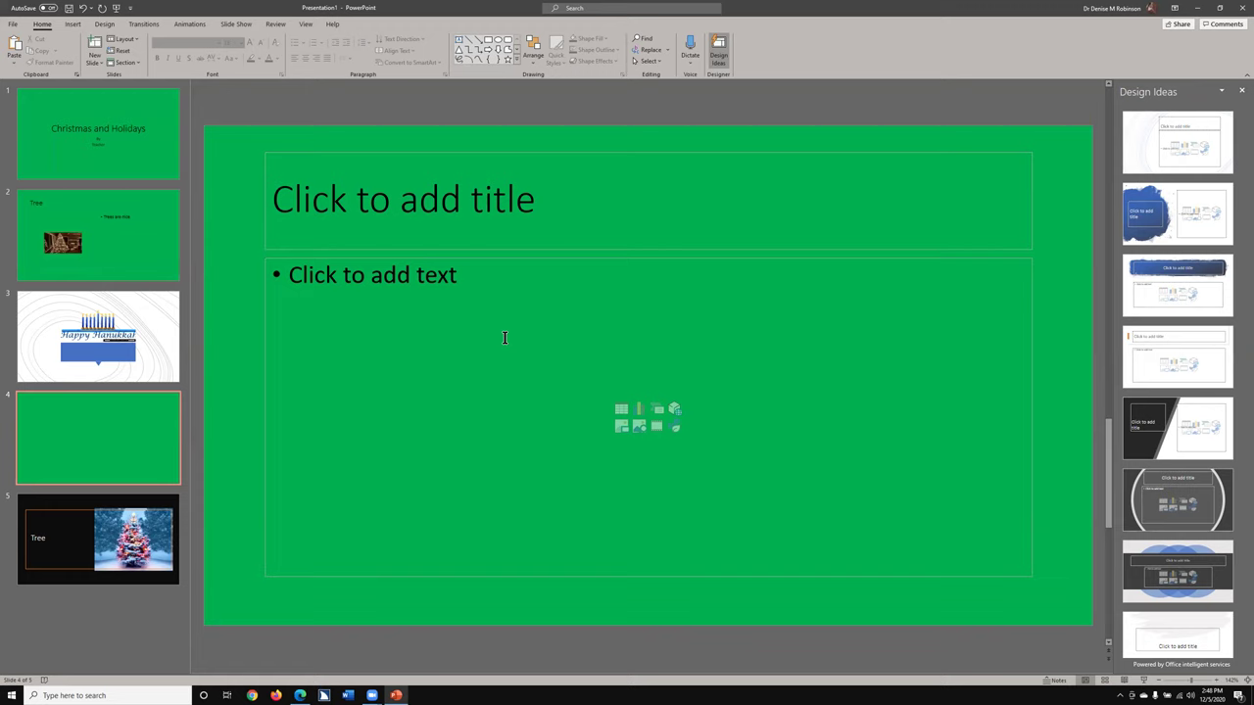
Step: Quit PowerPoint, discarding the presentation's unsaved changes
key("alt+F4")
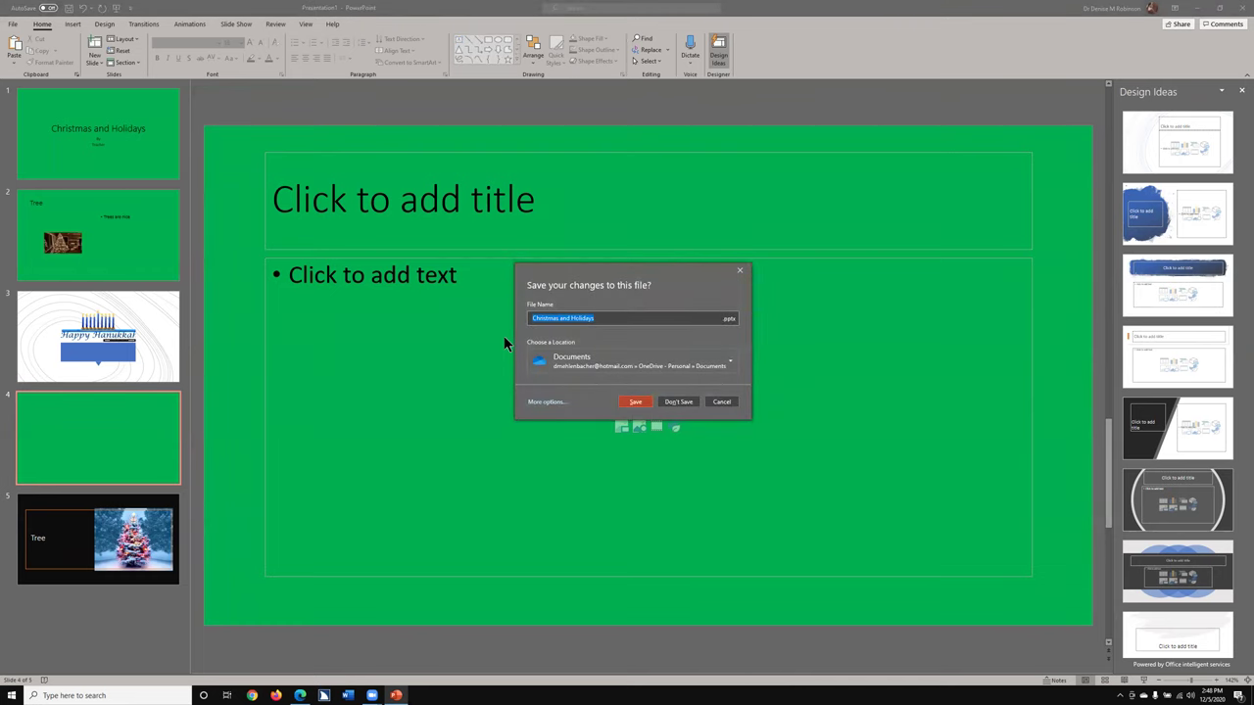
key("n")
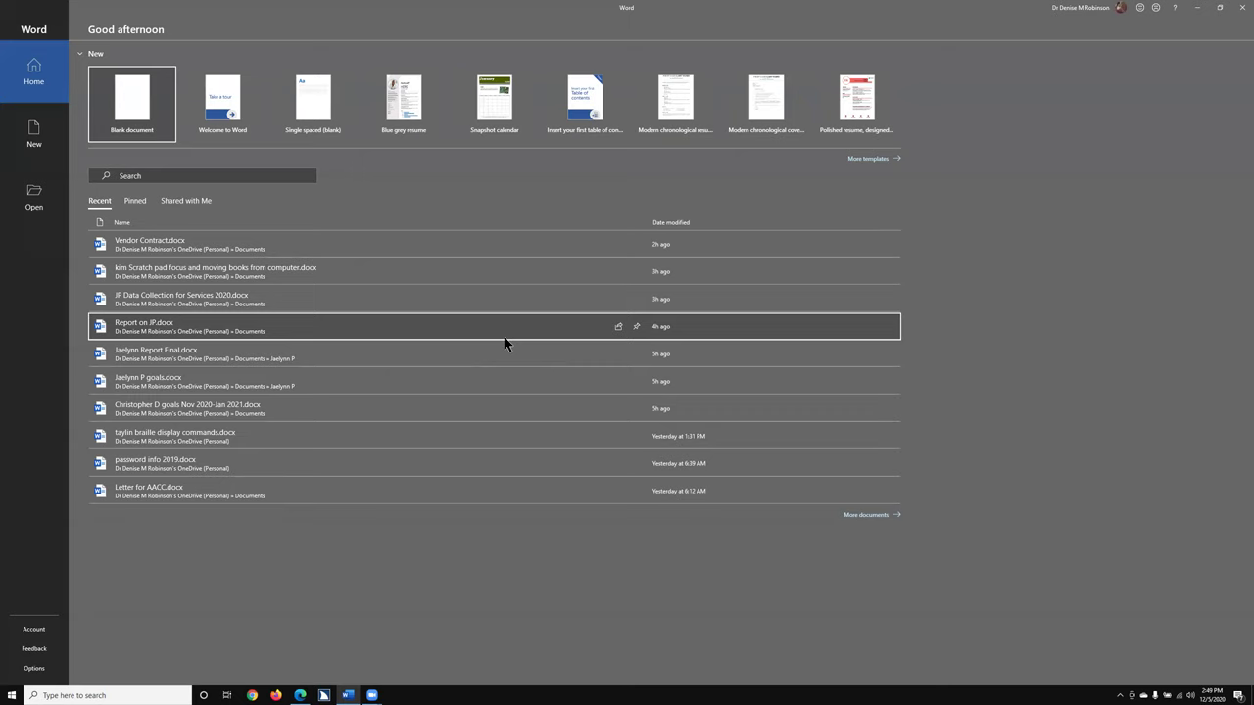
Step: Create a blank document from the Word start screen
key("Return")
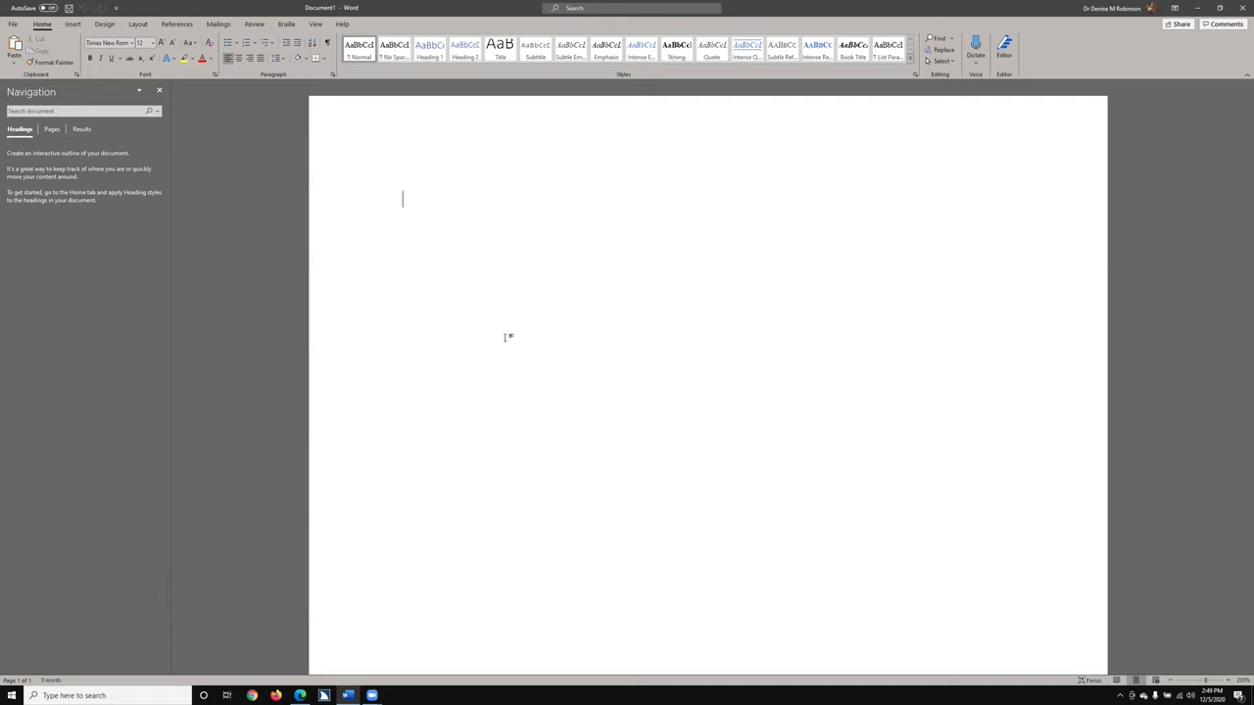
Step: Generate Word's built-in sample paragraphs with =rand()
type("=rand()")
key("Return")
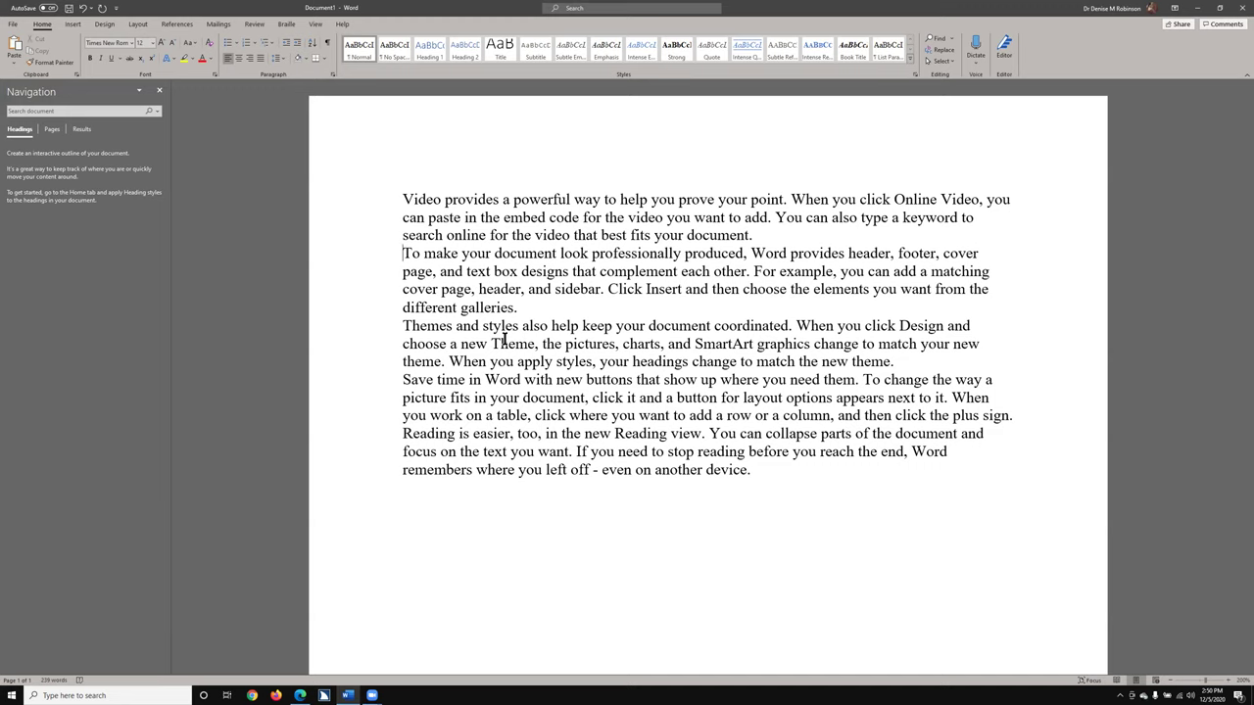
Step: Add an empty line after the first paragraph and centre it
key("Return")
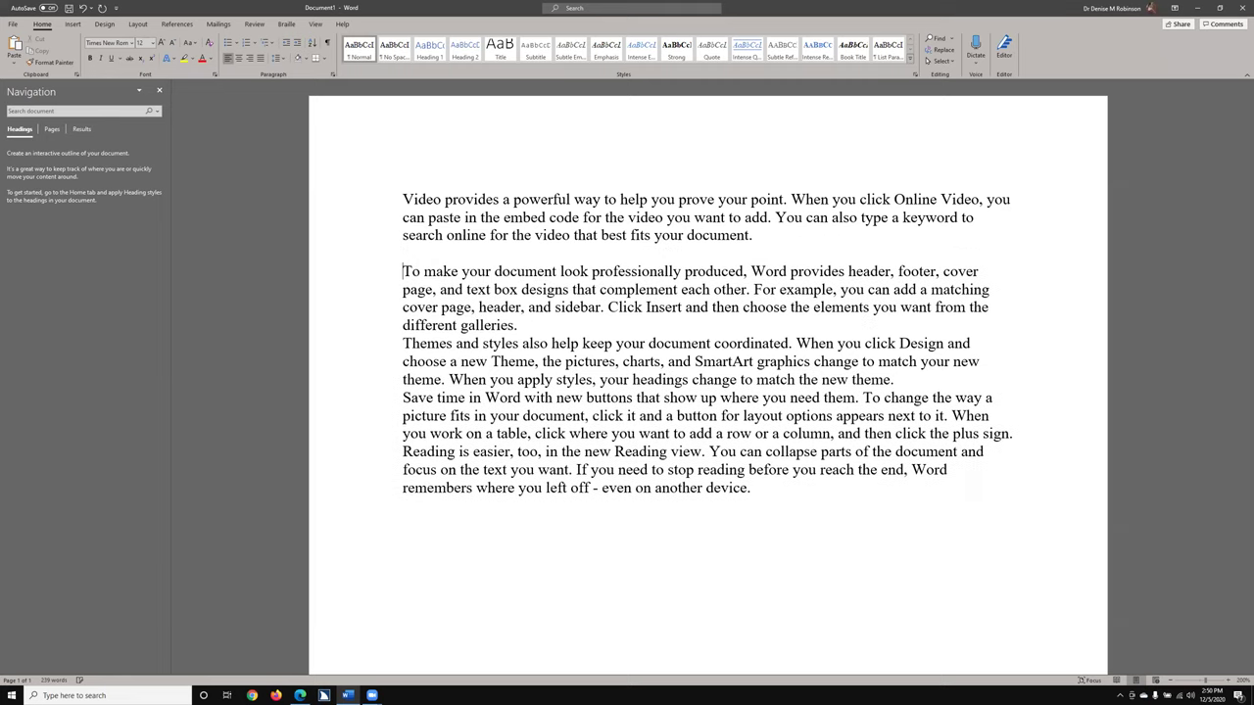
key("Up")
key("ctrl+e")
Step: Paste the Happy Hanukkah image onto the empty line, then remove it again
key("ctrl+v")
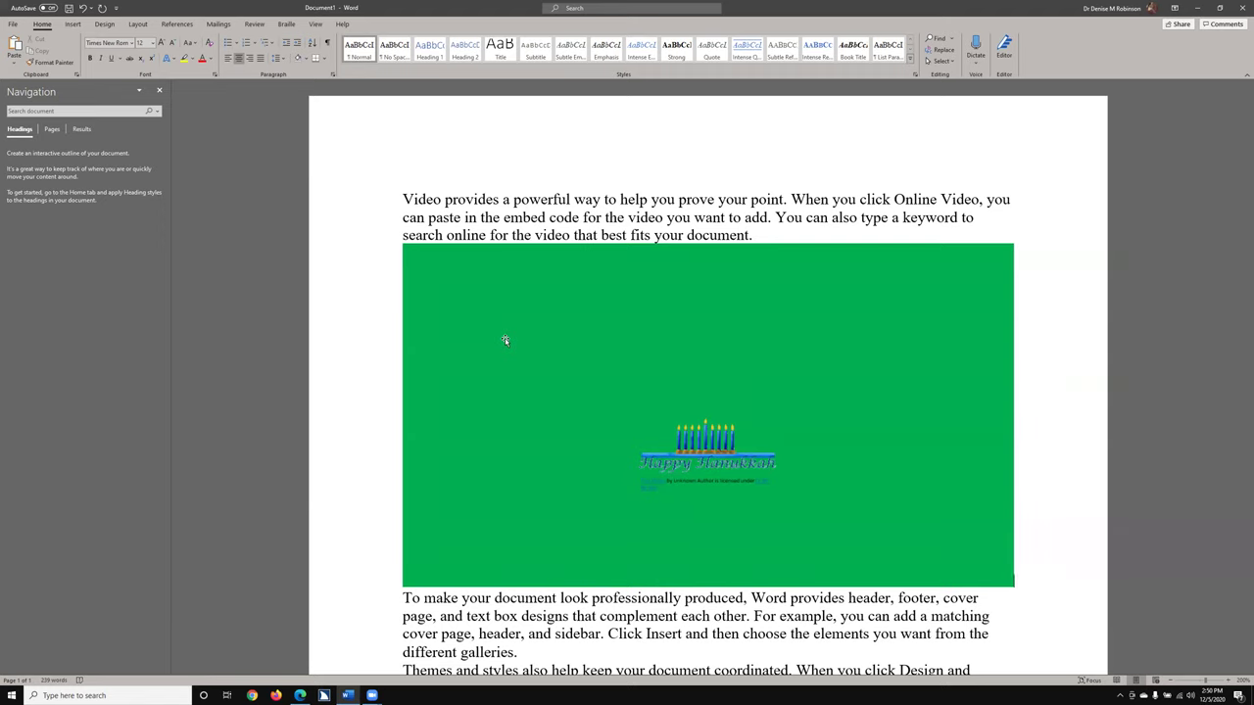
key("Delete")
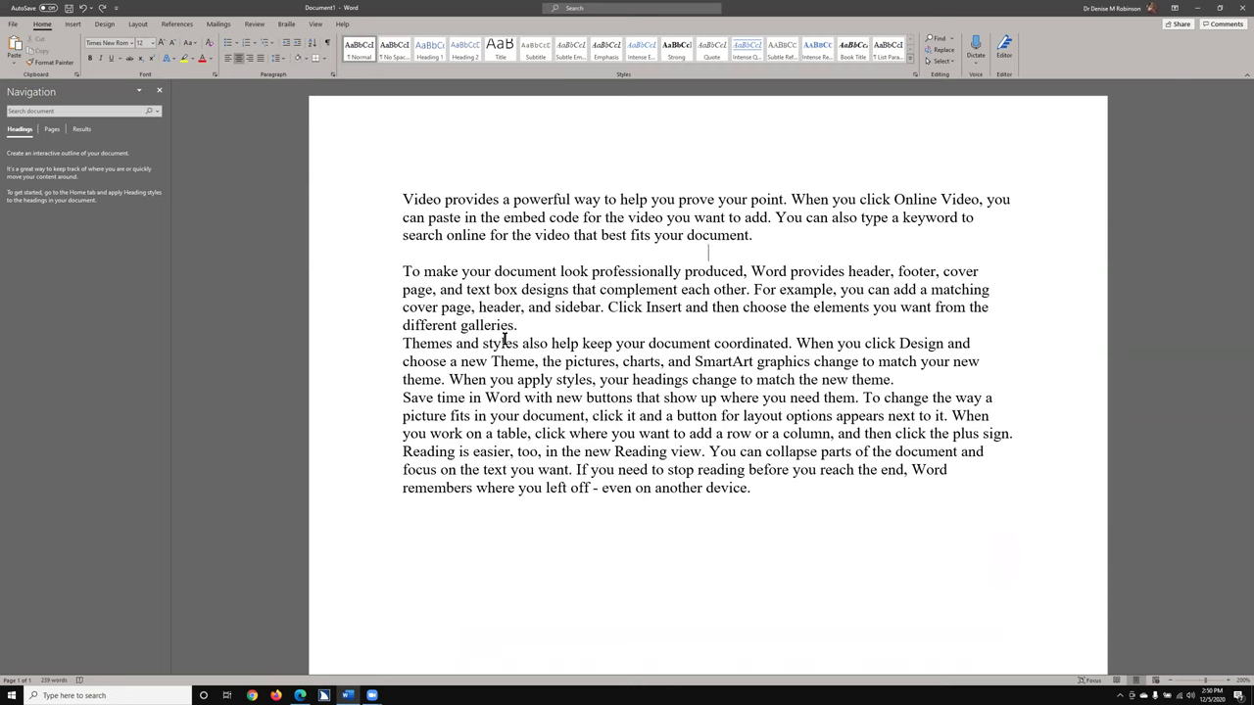
key("alt+n")
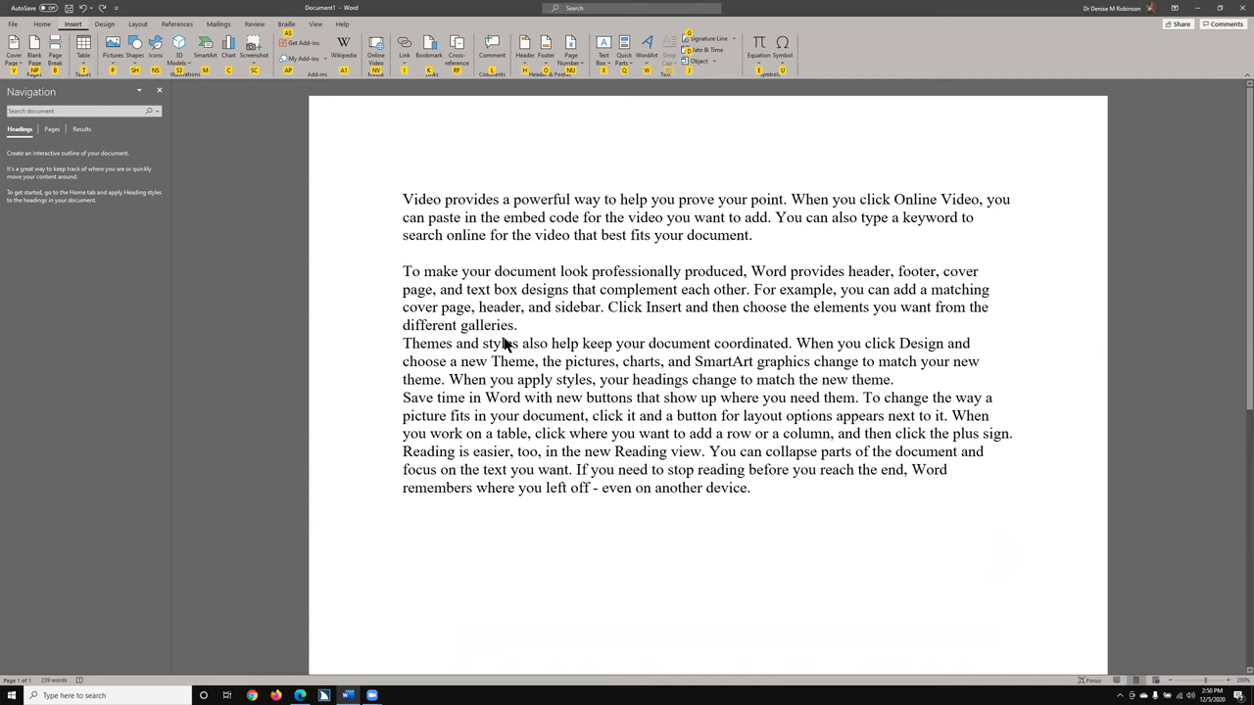
key("p")
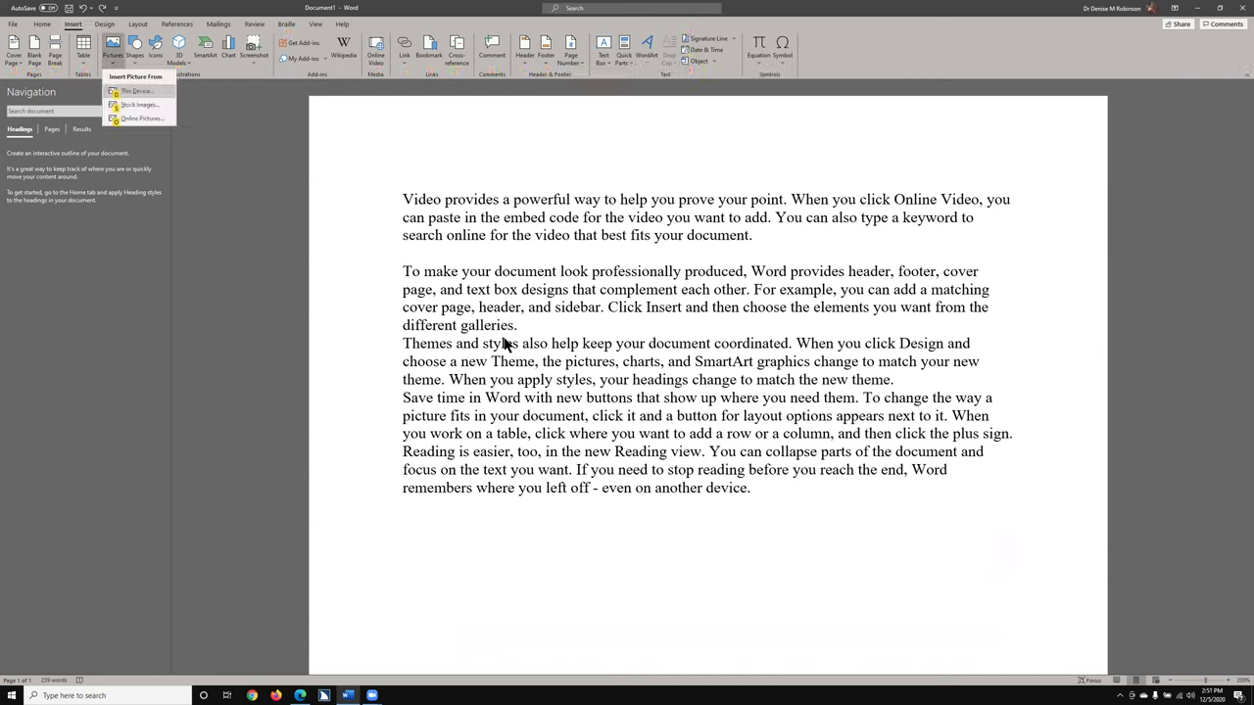
key("Down")
key("Down")
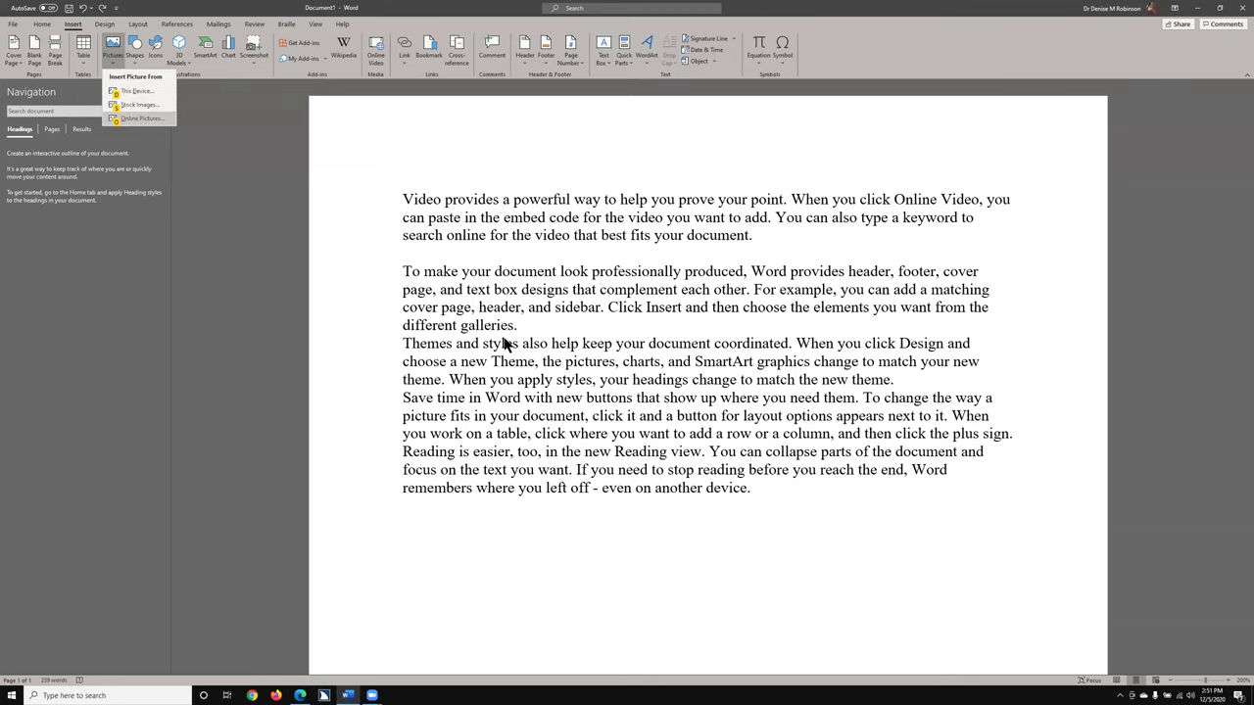
key("Return")
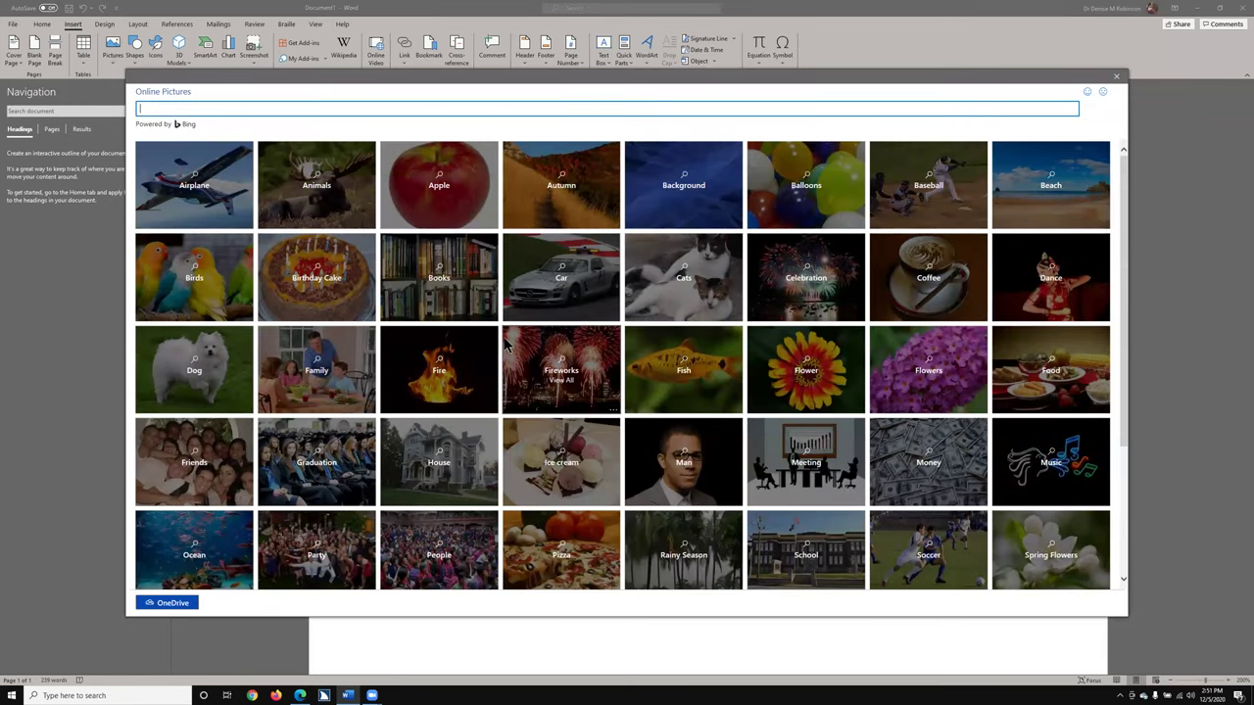
type("christmas")
key("Return")
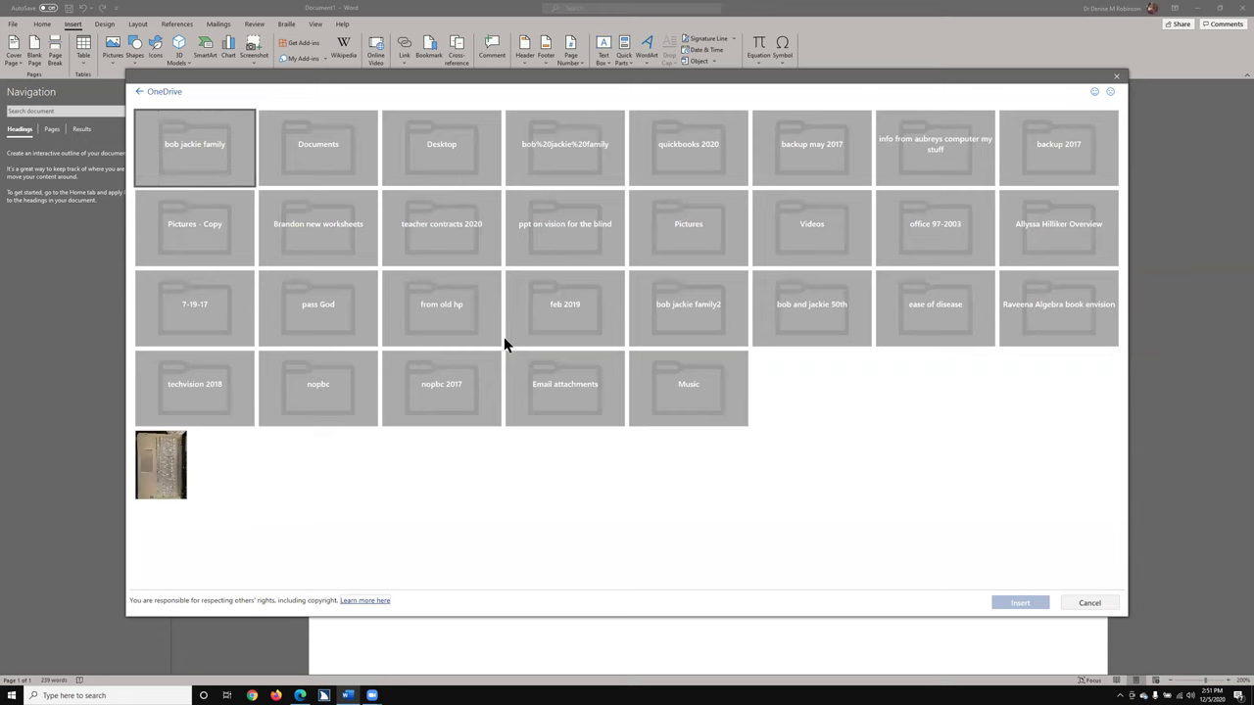
key("Escape")
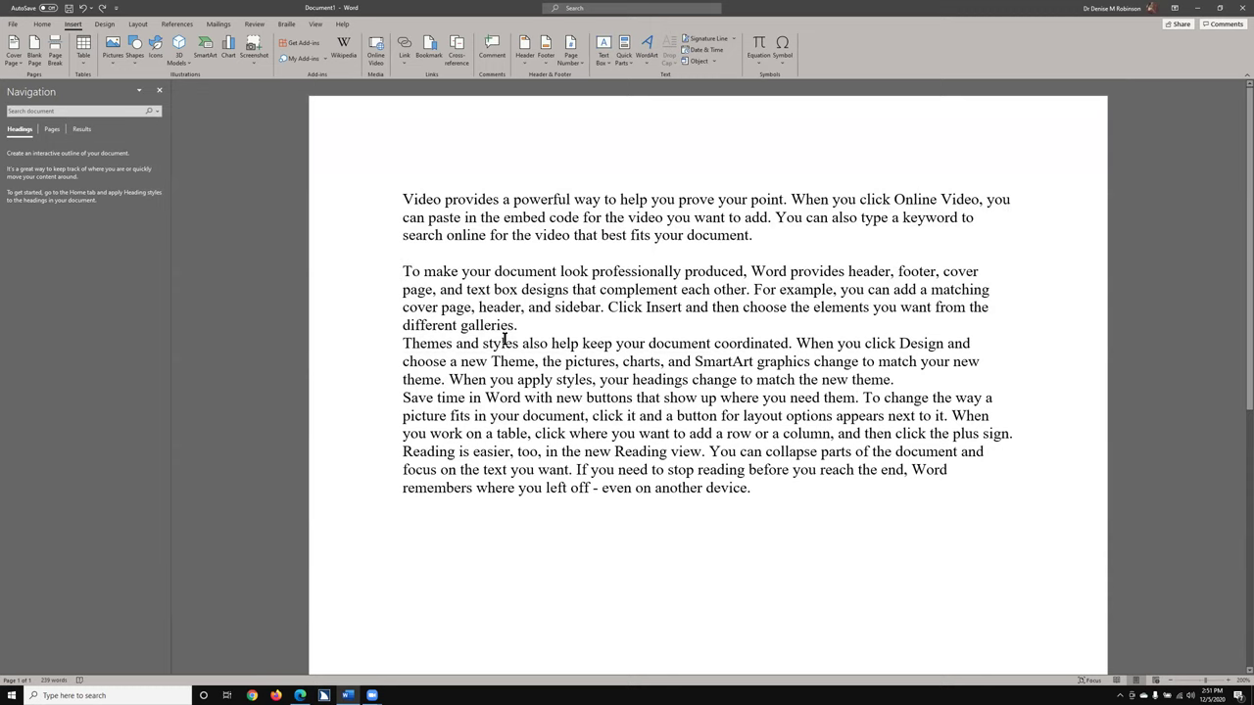
Step: Run an online picture search for 'tree'
key("alt")
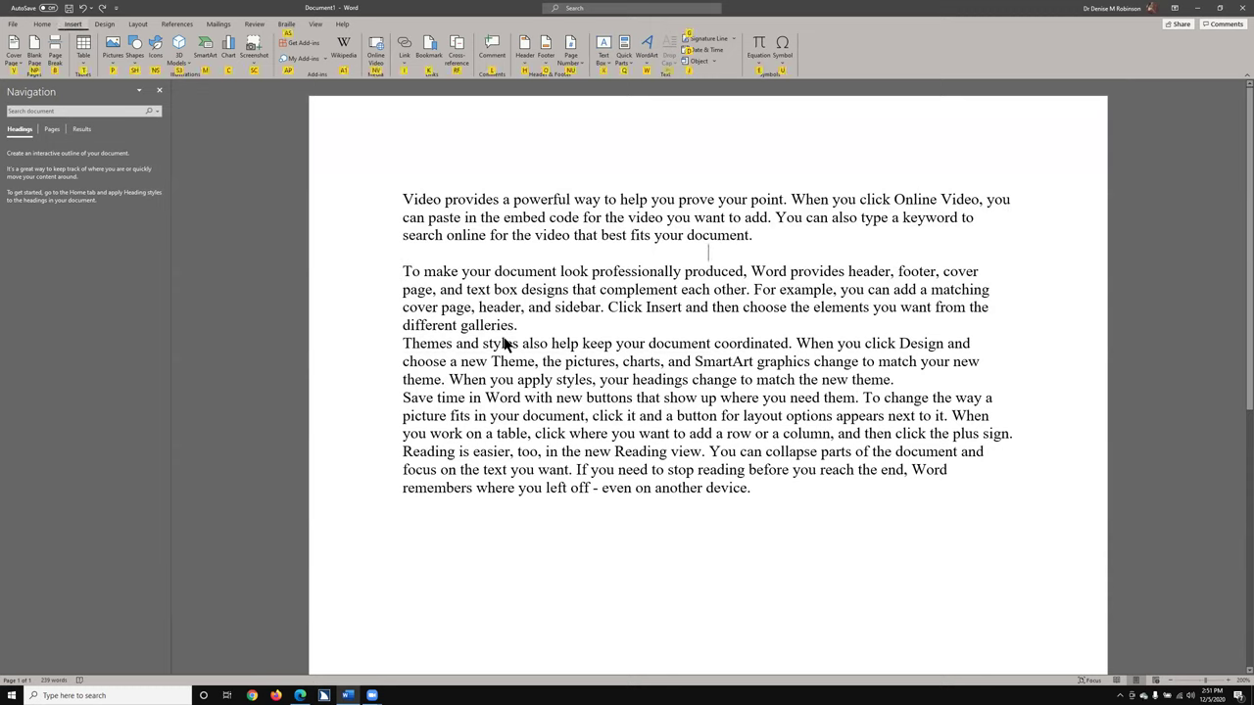
key("p")
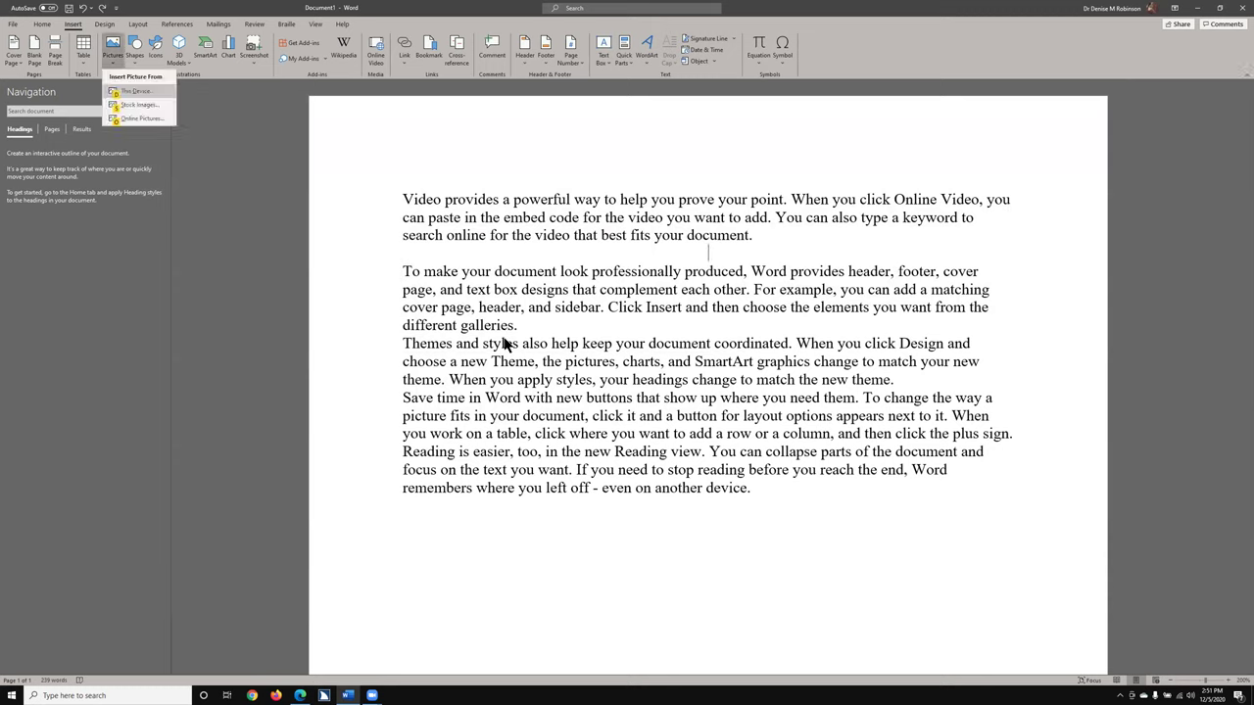
key("Down")
key("Down")
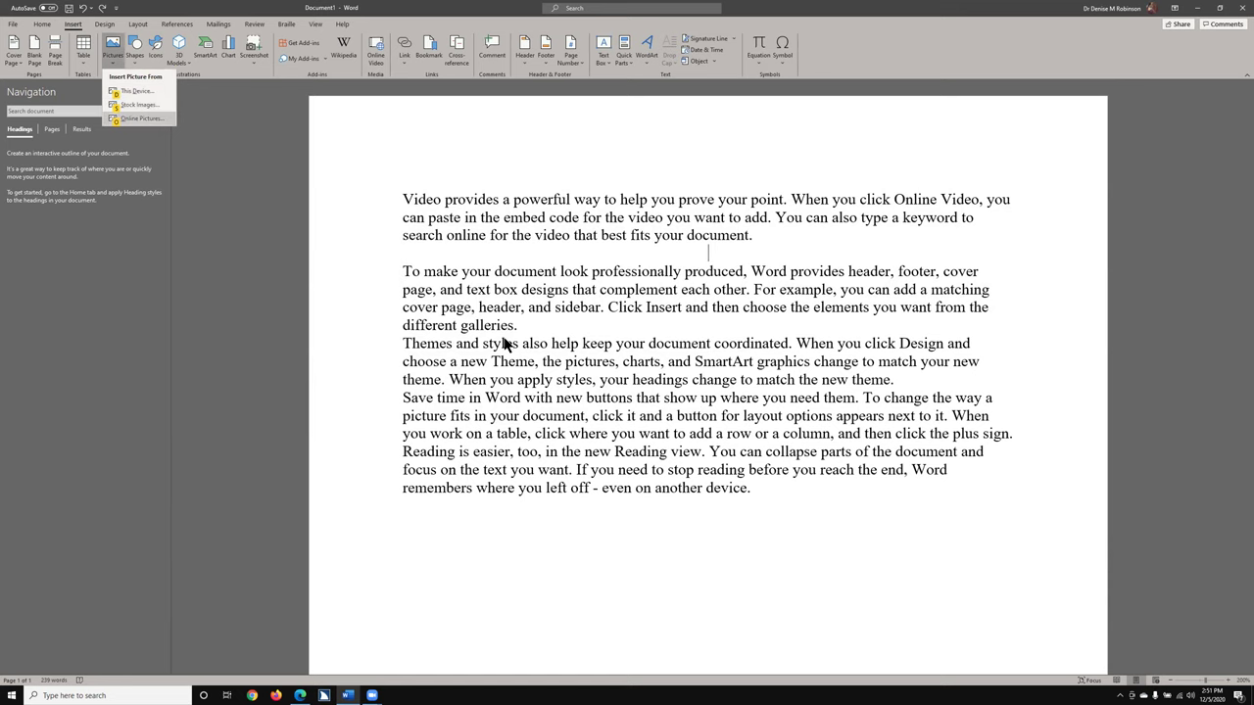
key("Return")
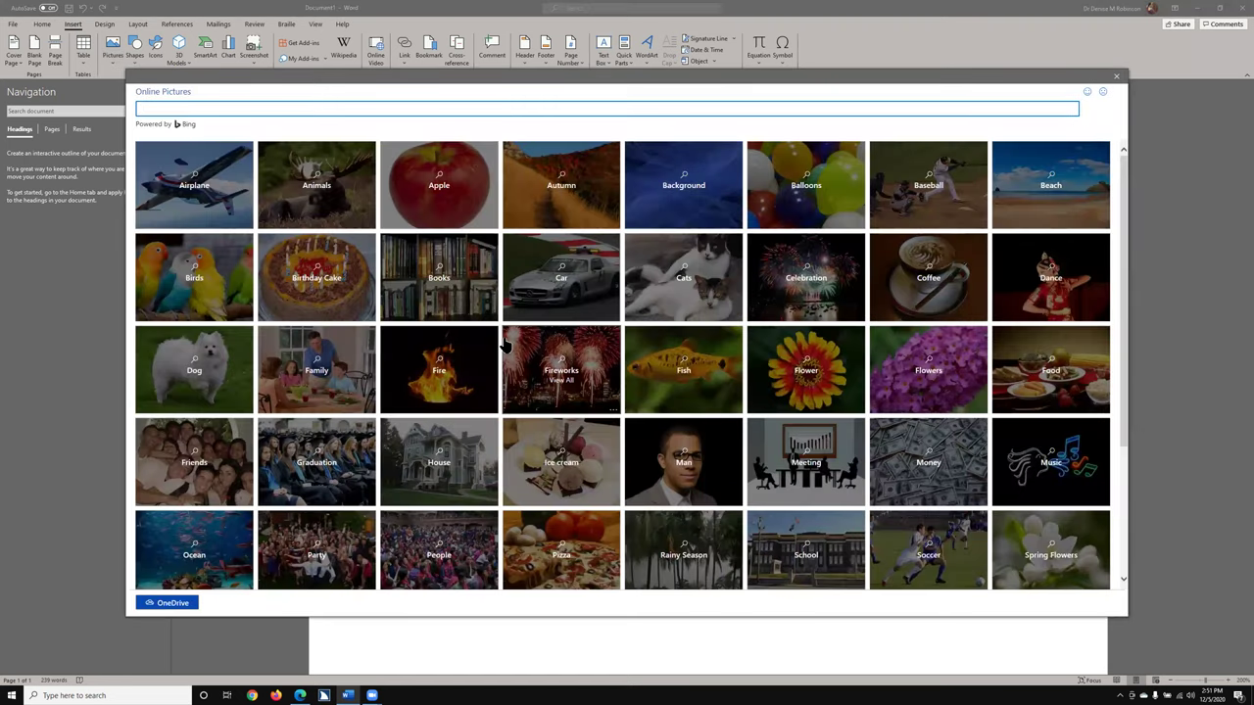
type("tree")
key("Return")
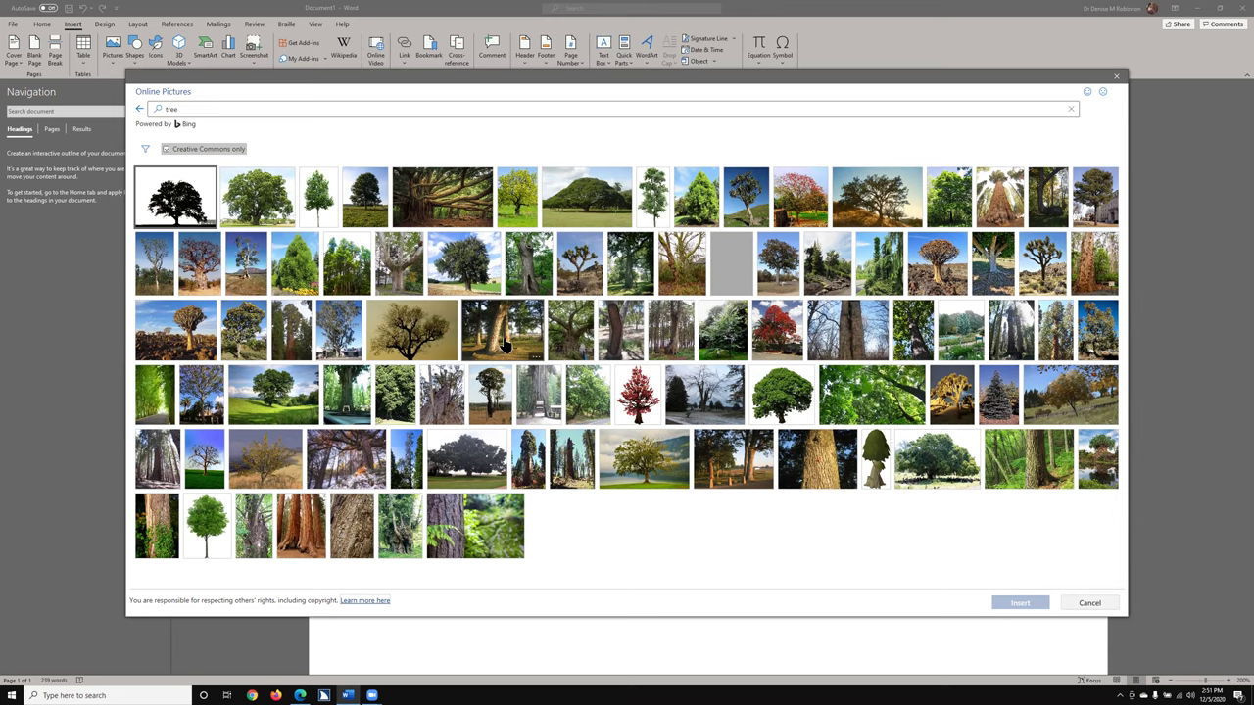
Step: Insert the second result, a large green leafy tree photo, below the first paragraph
key("Right")
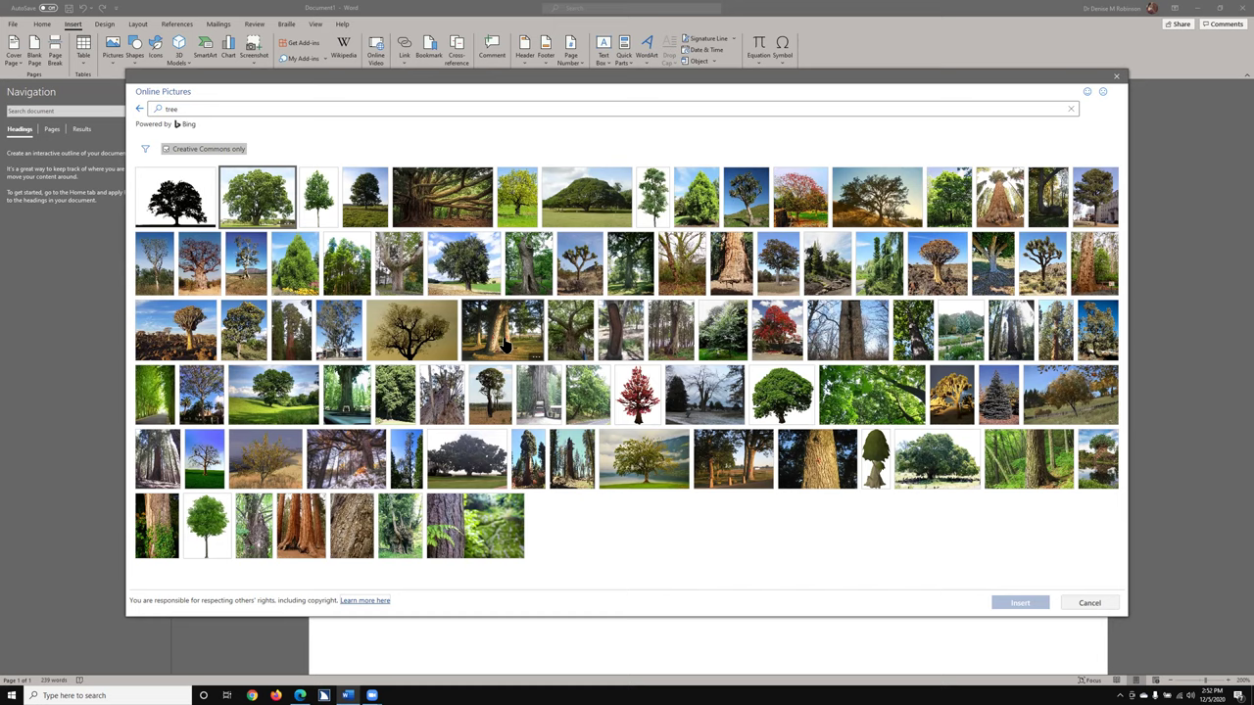
key("space")
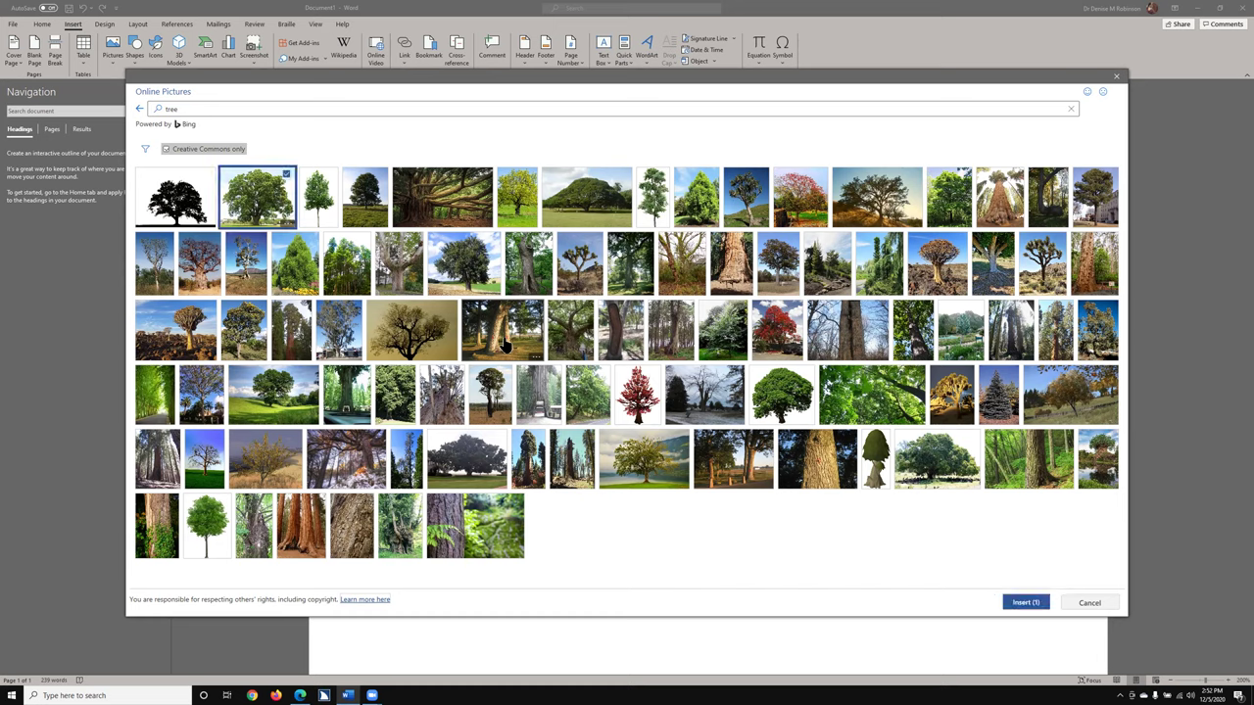
key("Tab")
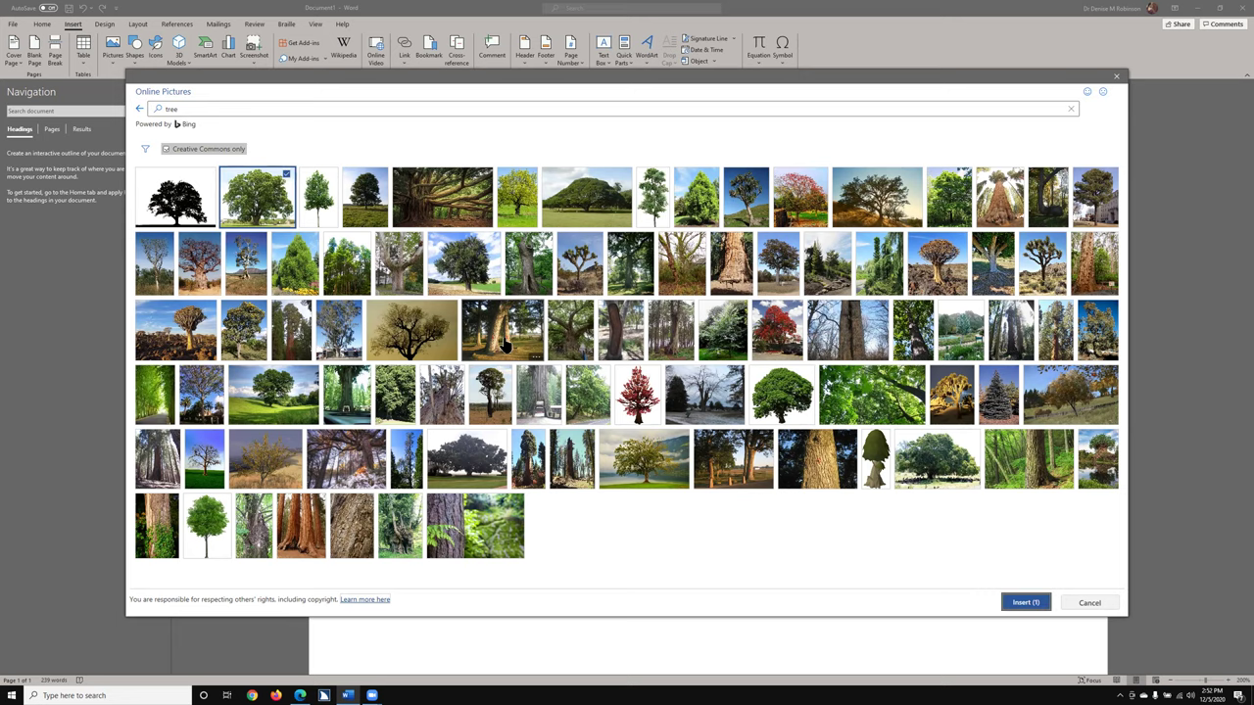
key("Return")
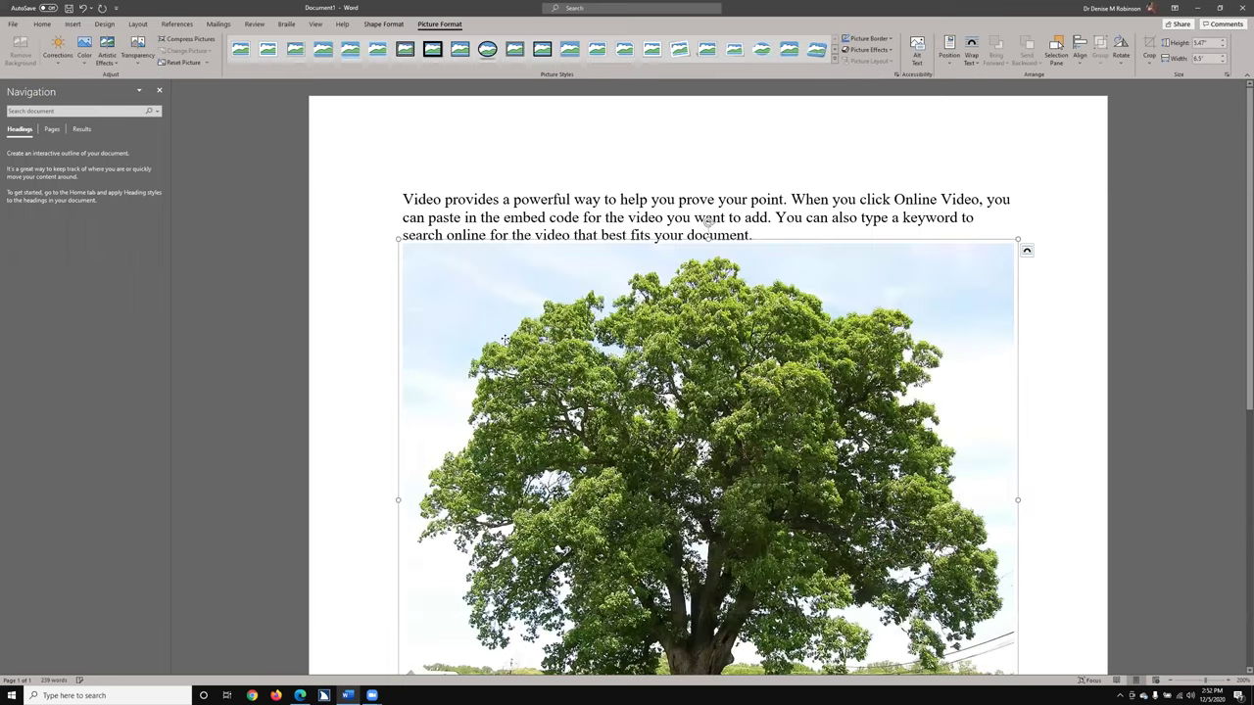
Step: Resize the tree photo to 2.5 inches high and 2.5 inches wide
key("alt+shift+F10")
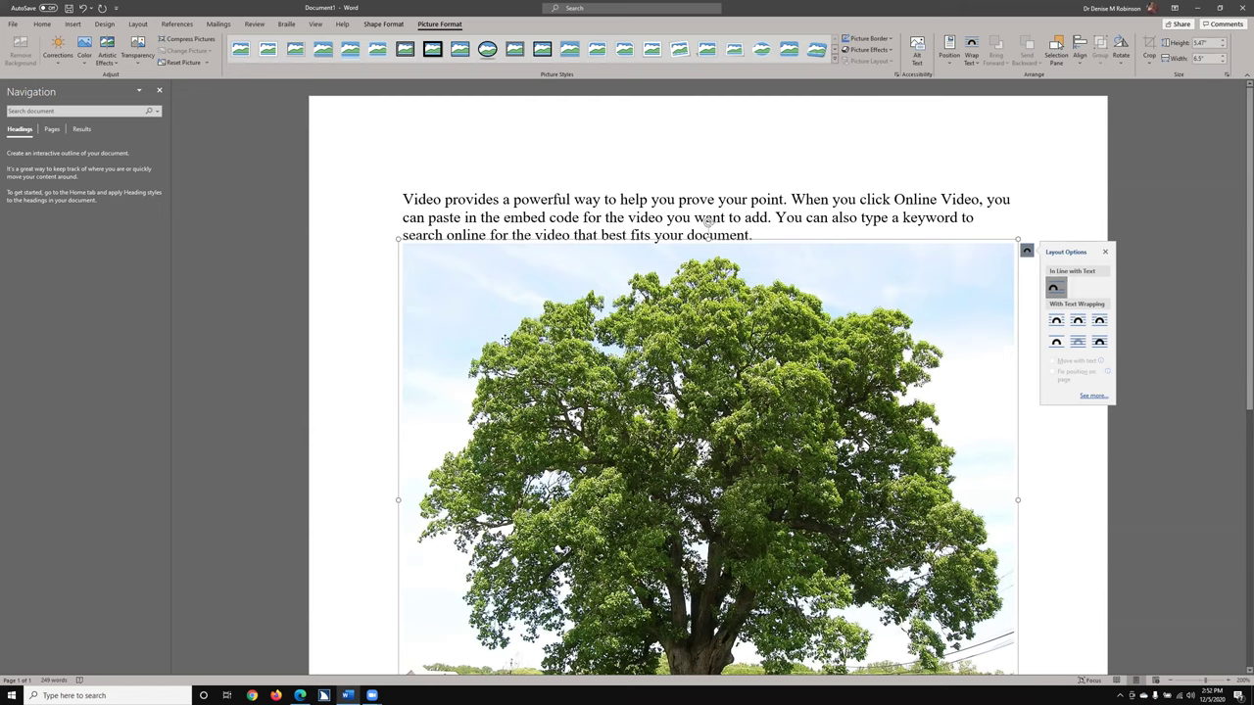
left_click(505, 342)
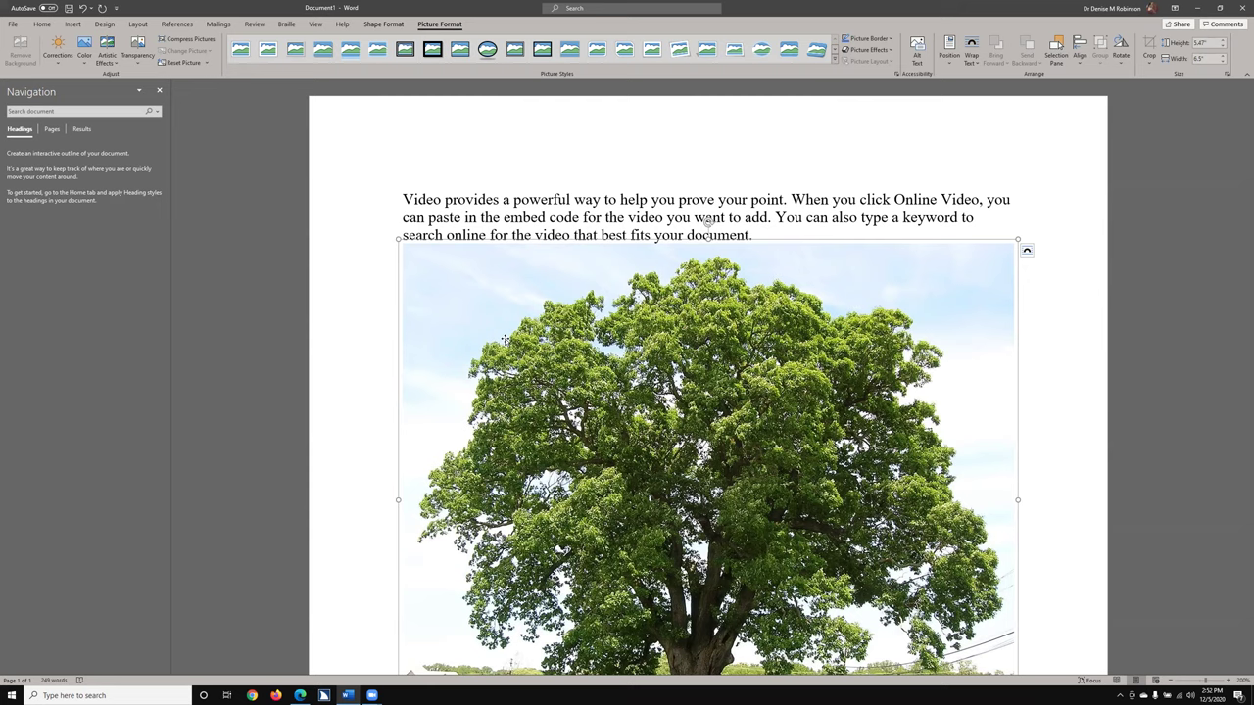
key("alt")
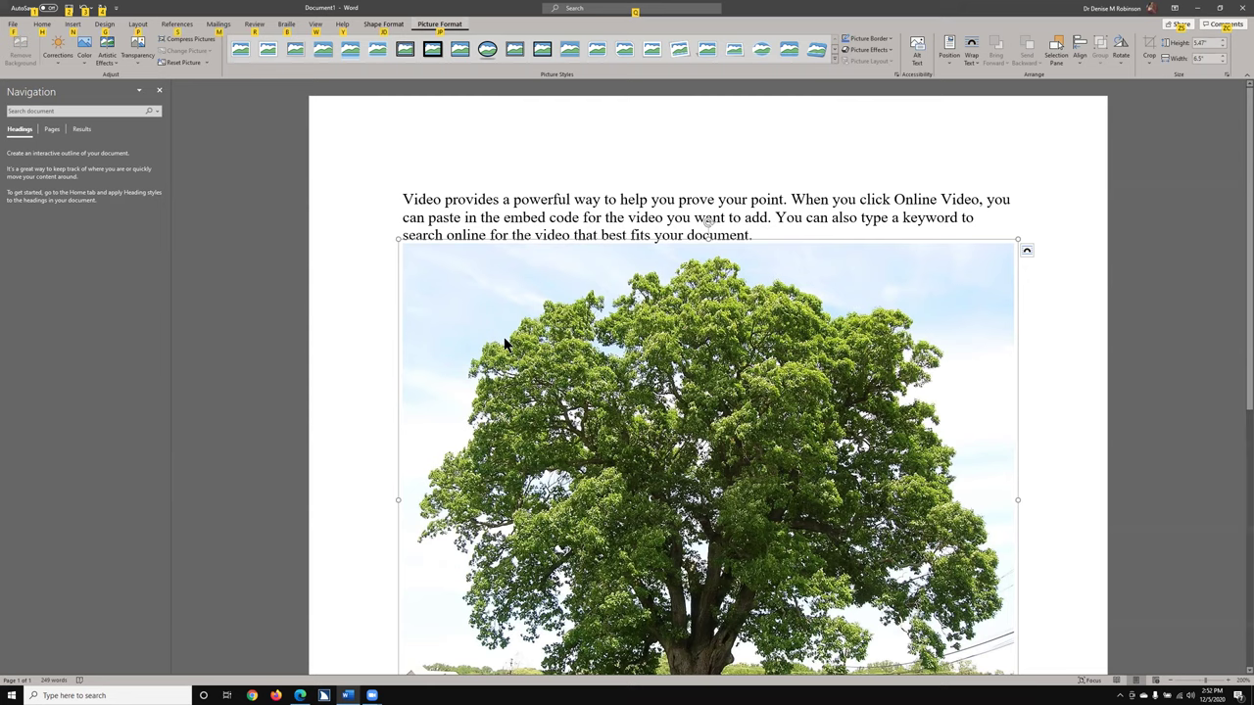
key("j")
key("p")
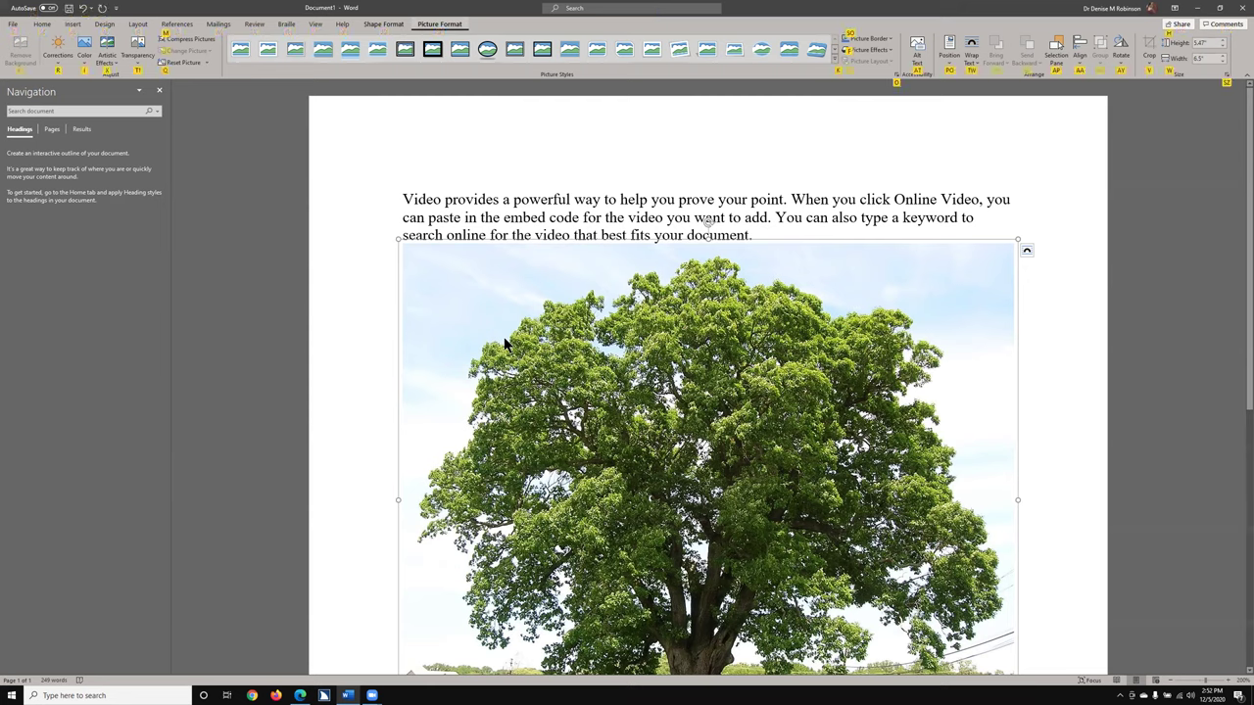
key("h")
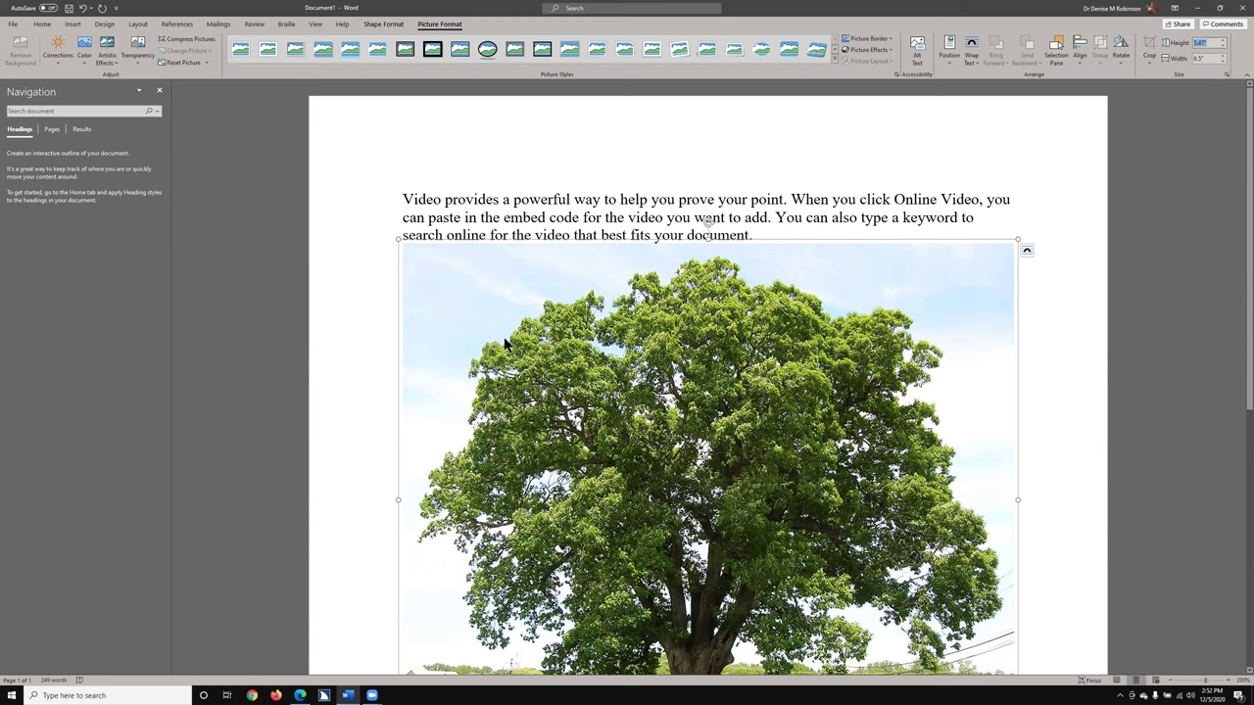
type("2.5")
key("Tab")
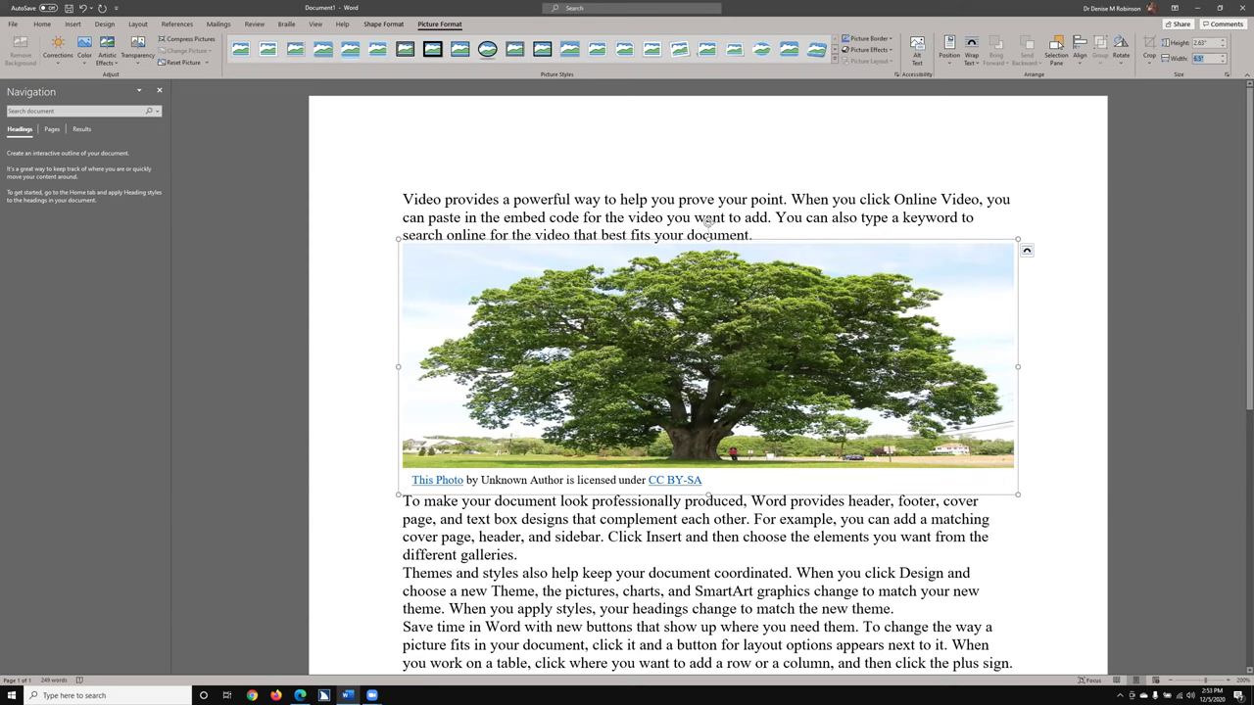
type("2")
key("Return")
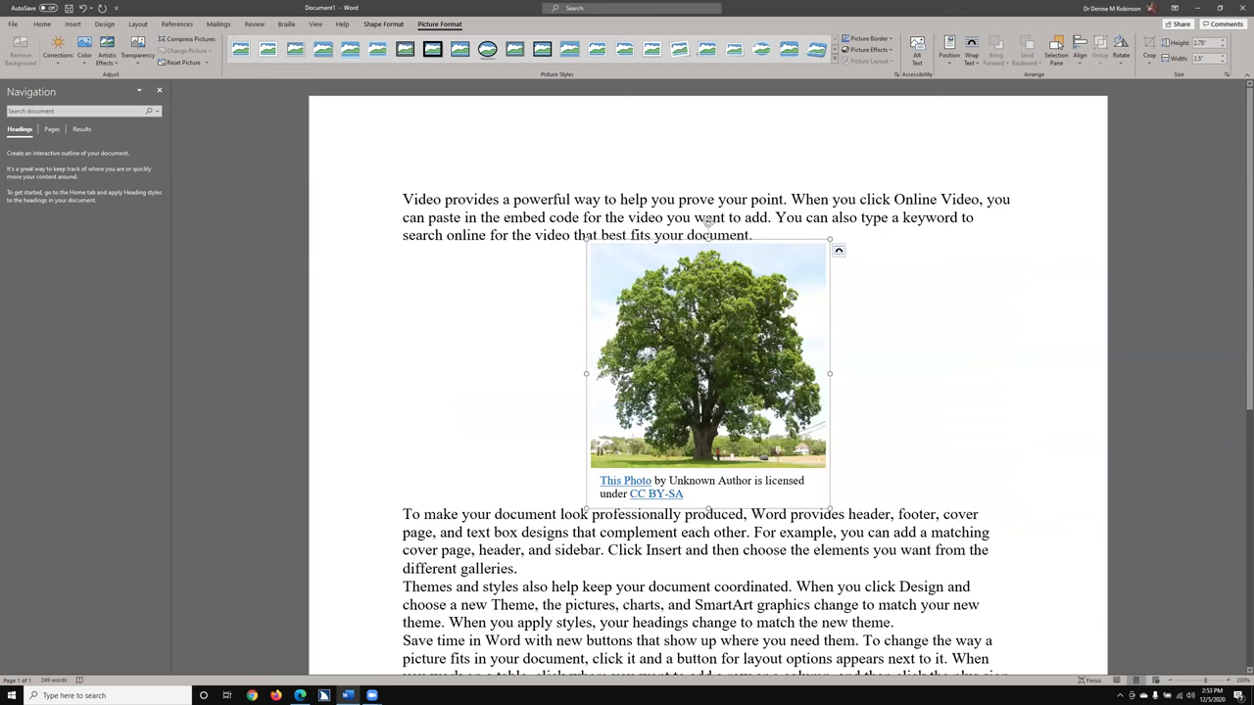
left_click(504, 345)
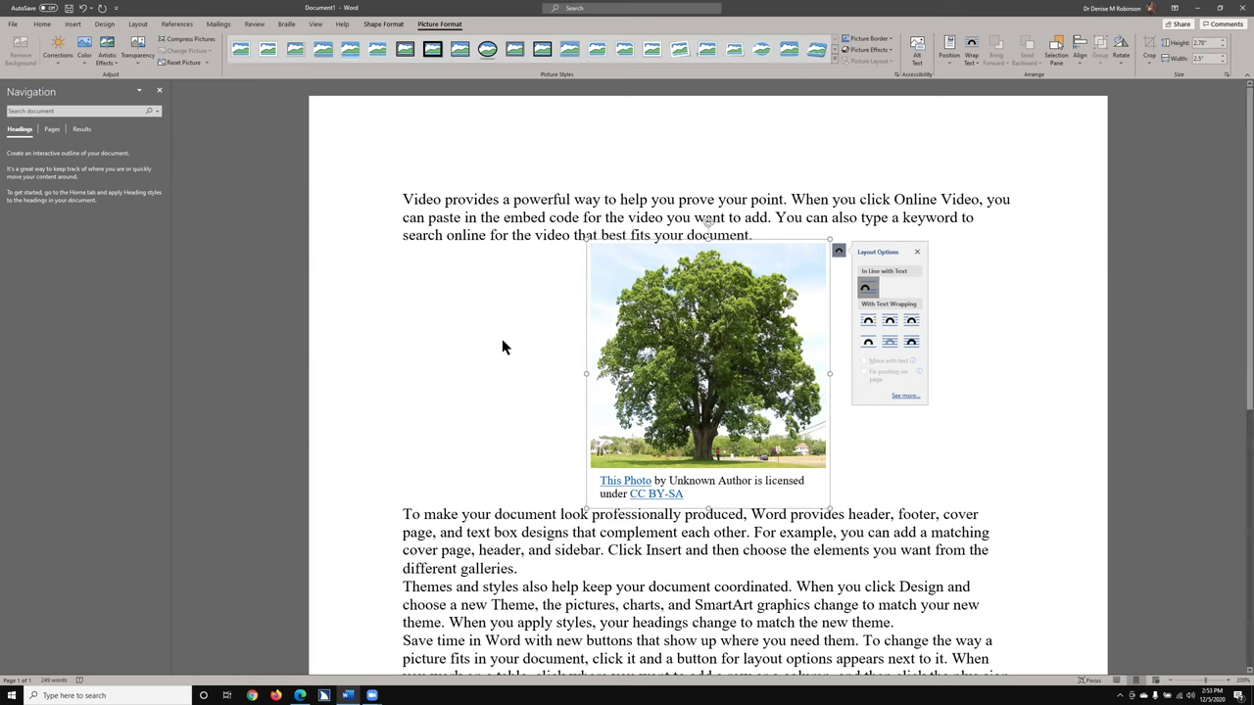
left_click(502, 347)
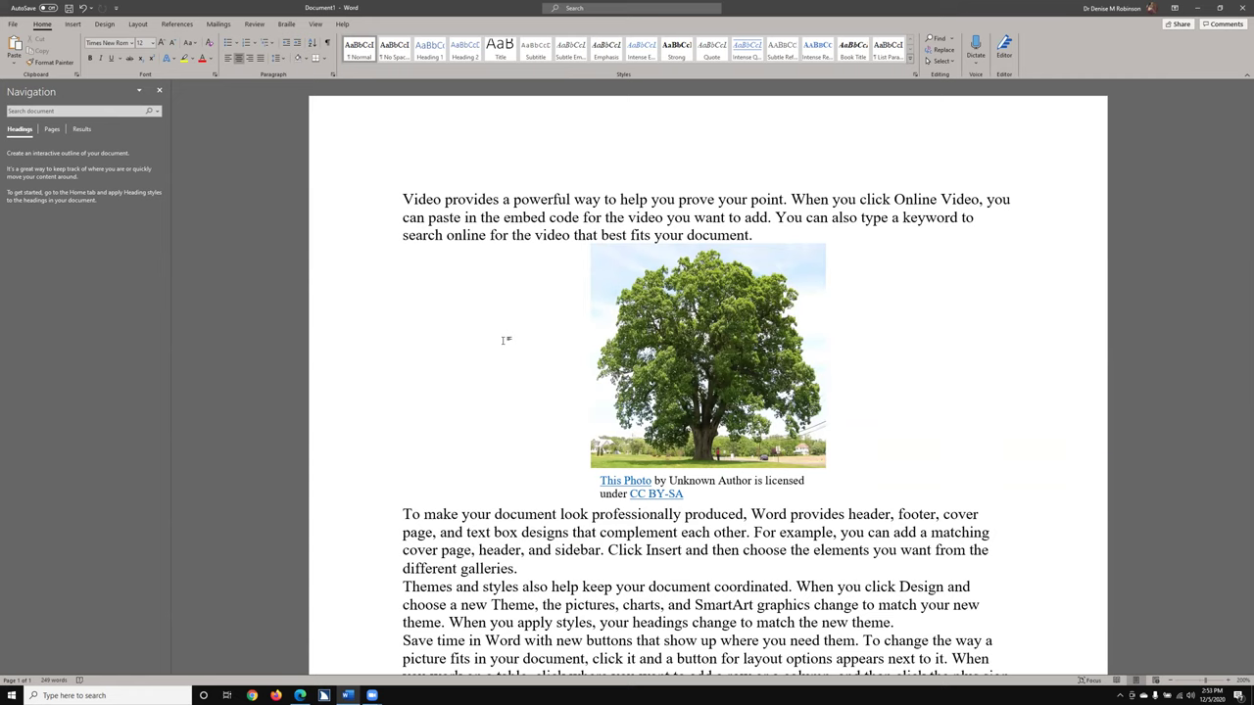
key("shift+Right")
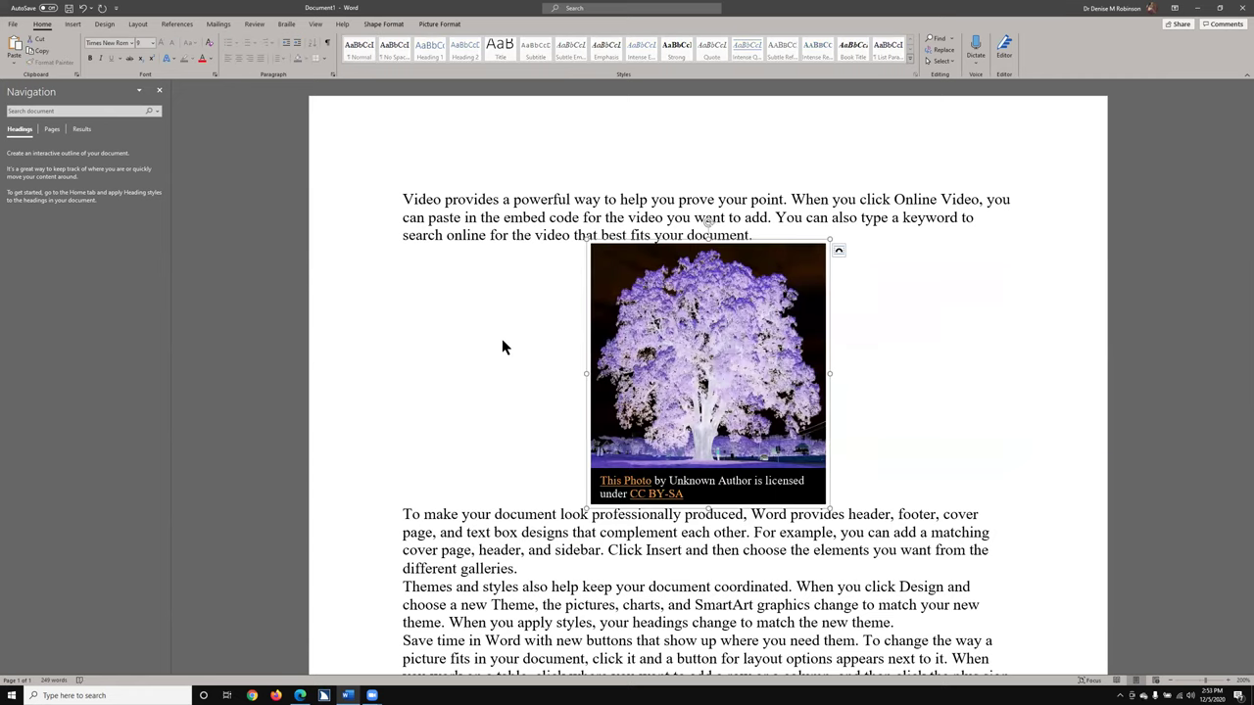
key("alt+shift+F10")
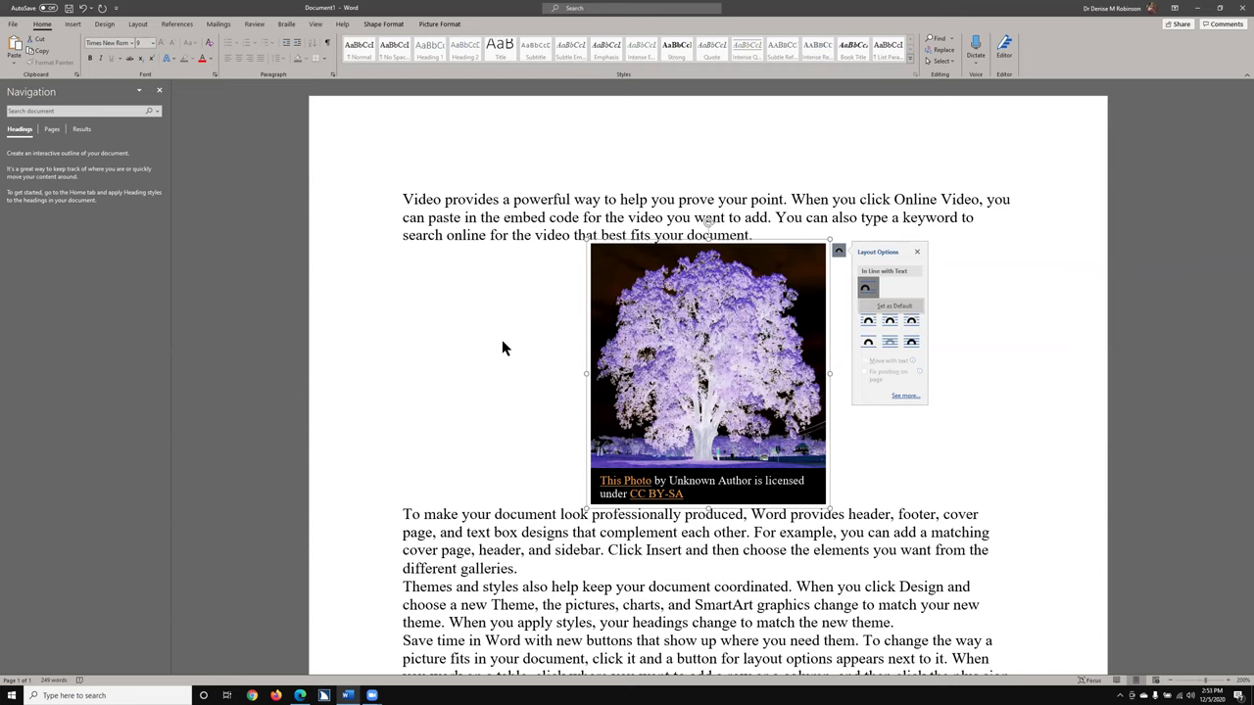
key("Escape")
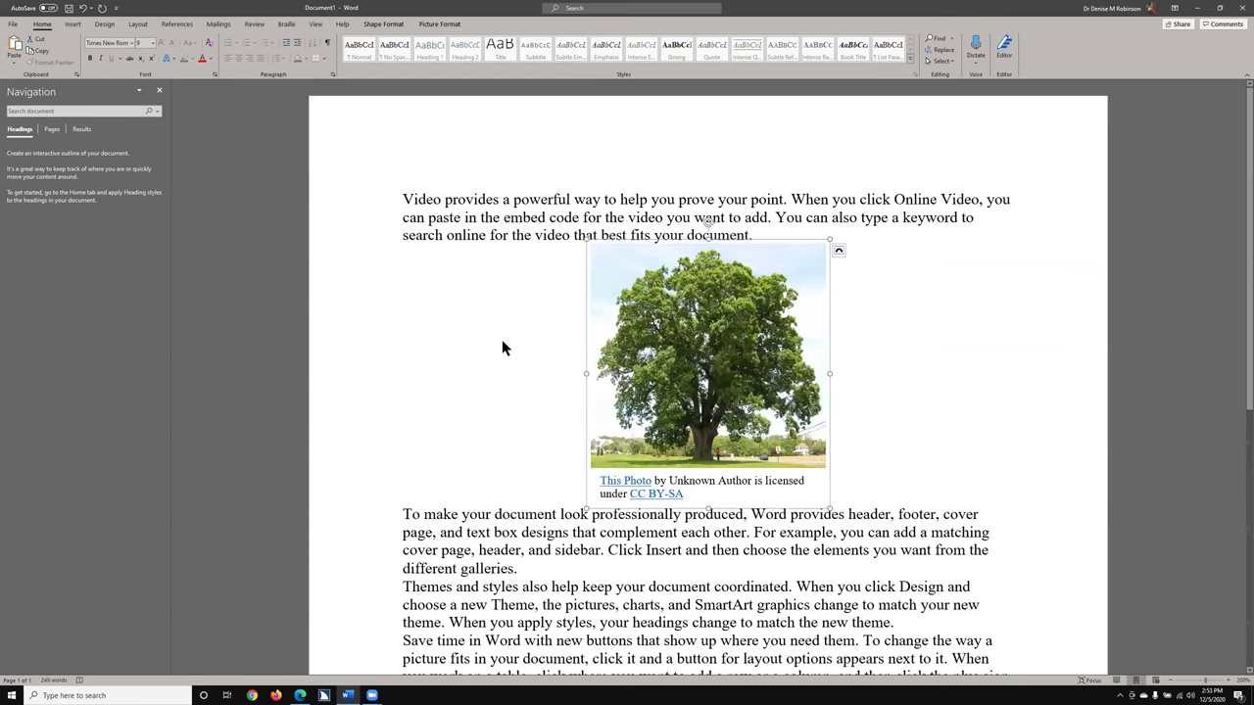
key("shift+F10")
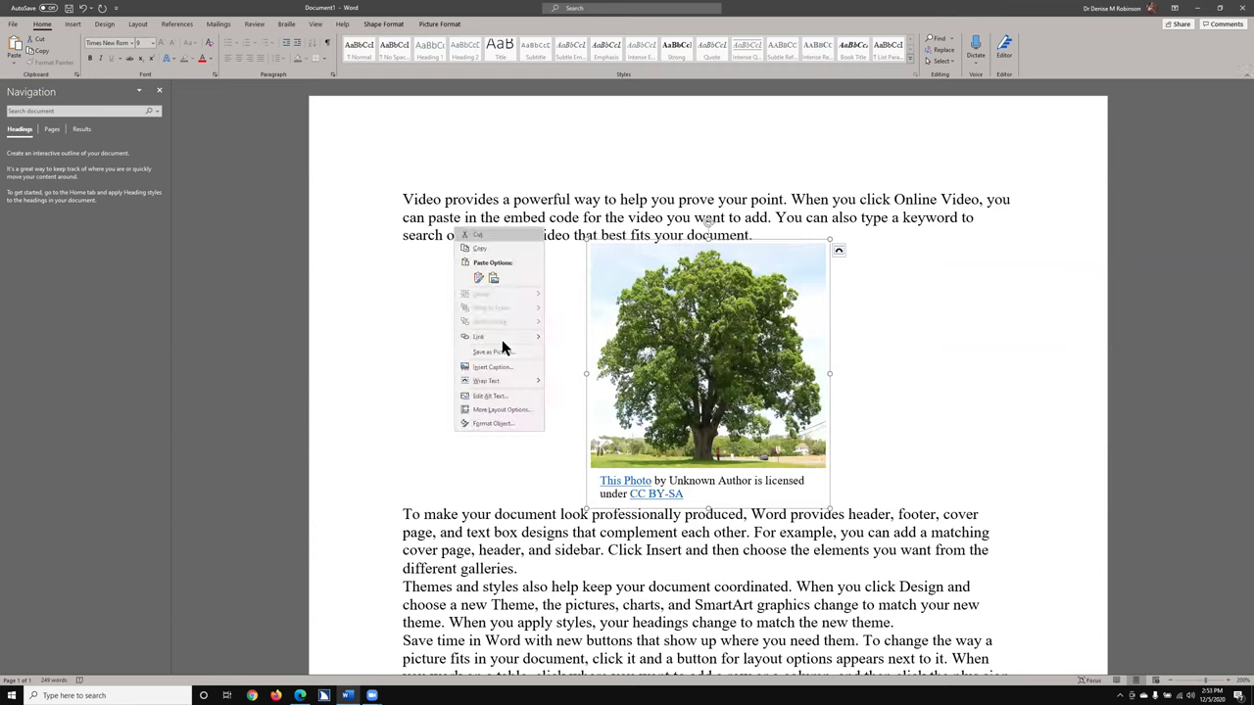
key("ctrl")
key("Up")
key("Up")
key("Up")
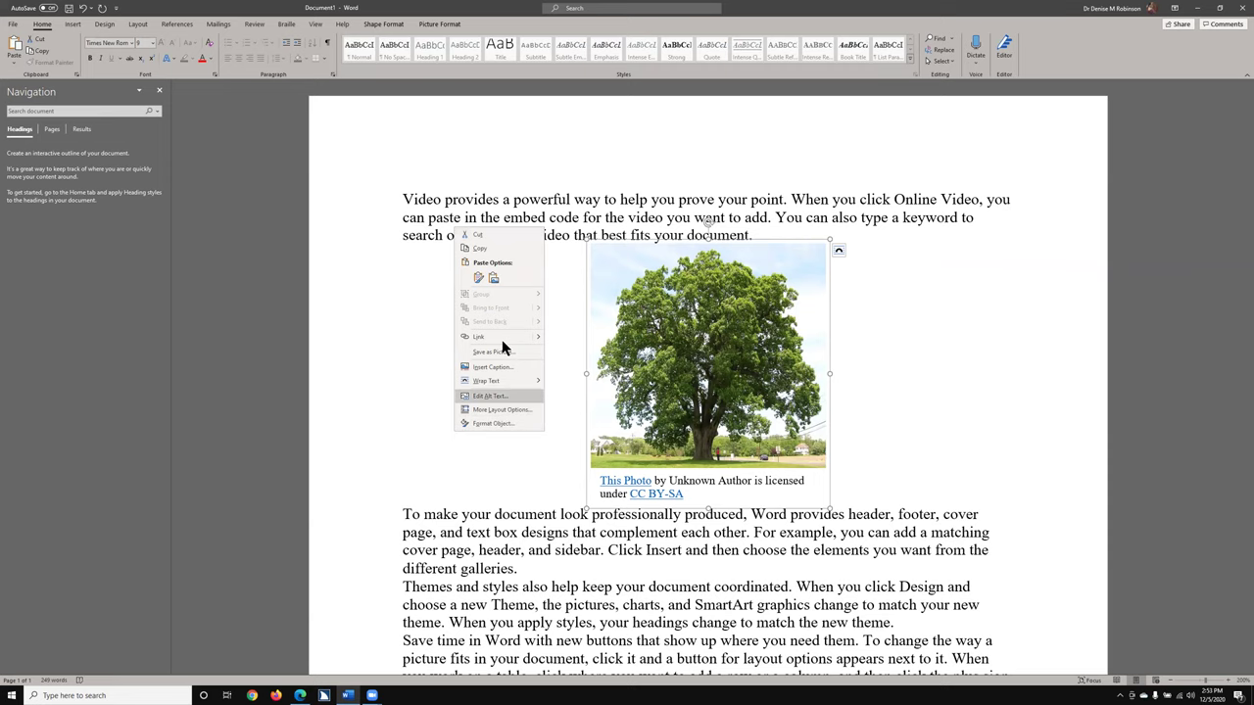
key("Return")
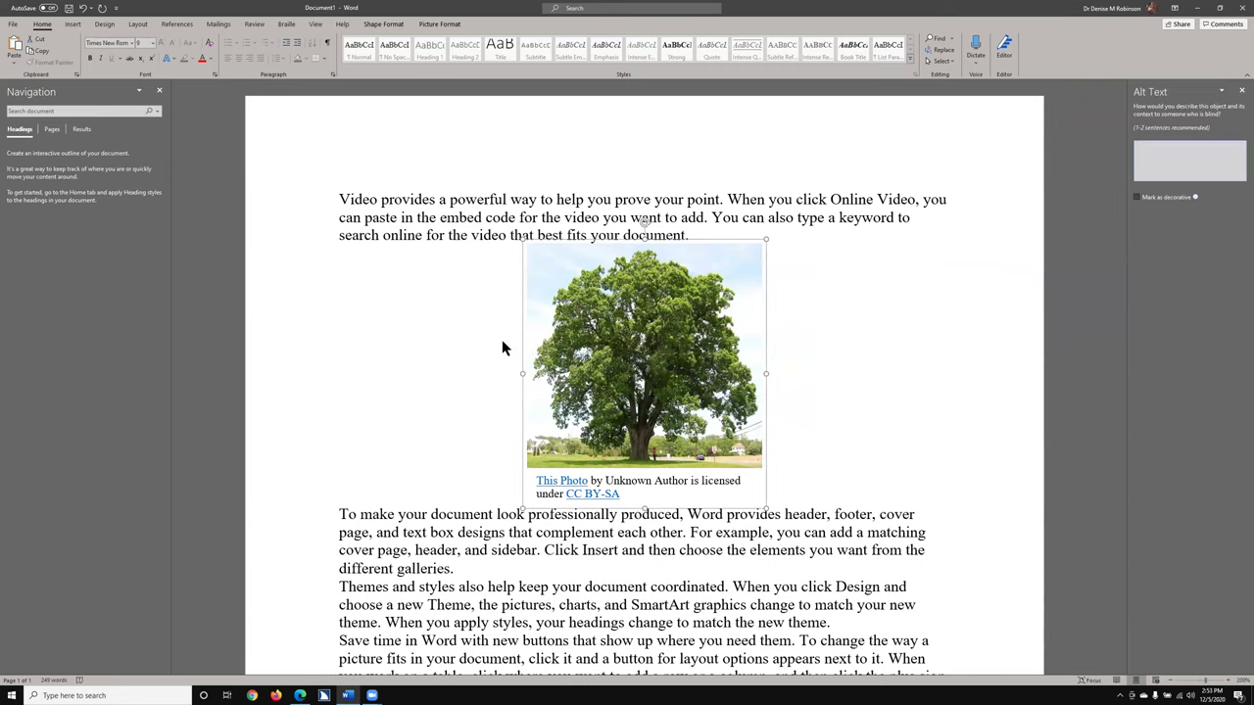
type("tree")
key("ctrl+space")
key("c")
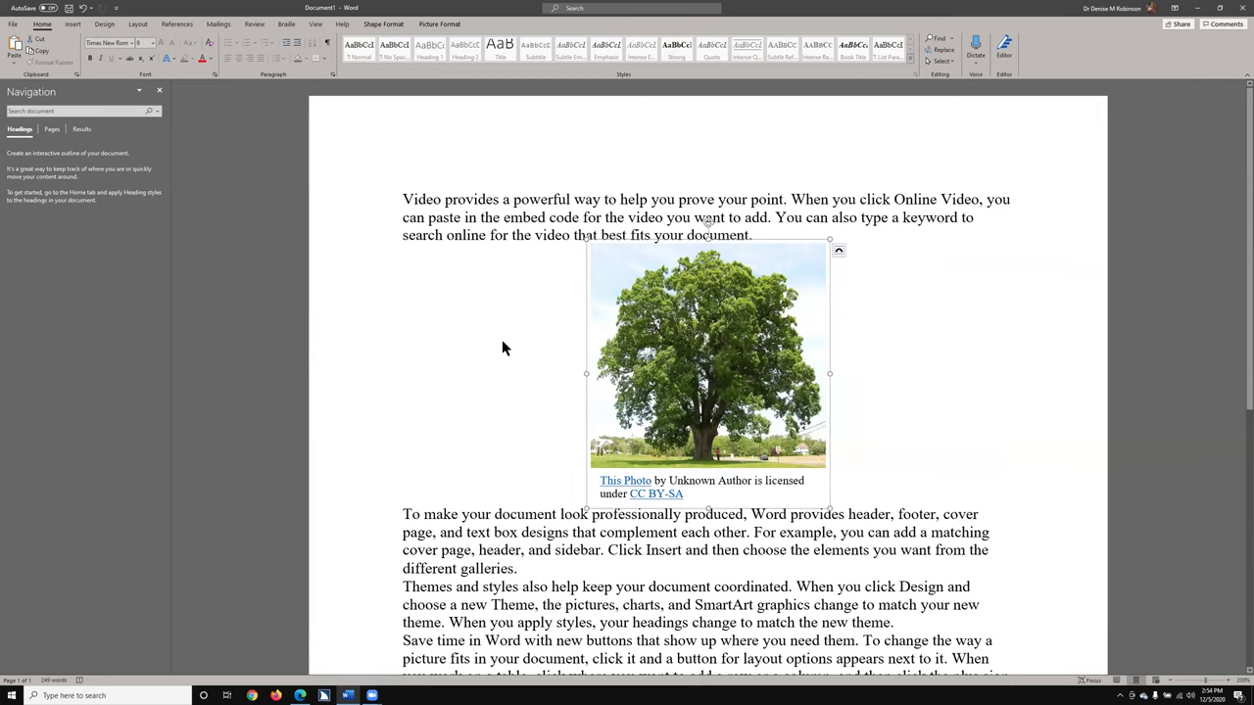
key("alt+shift+F10")
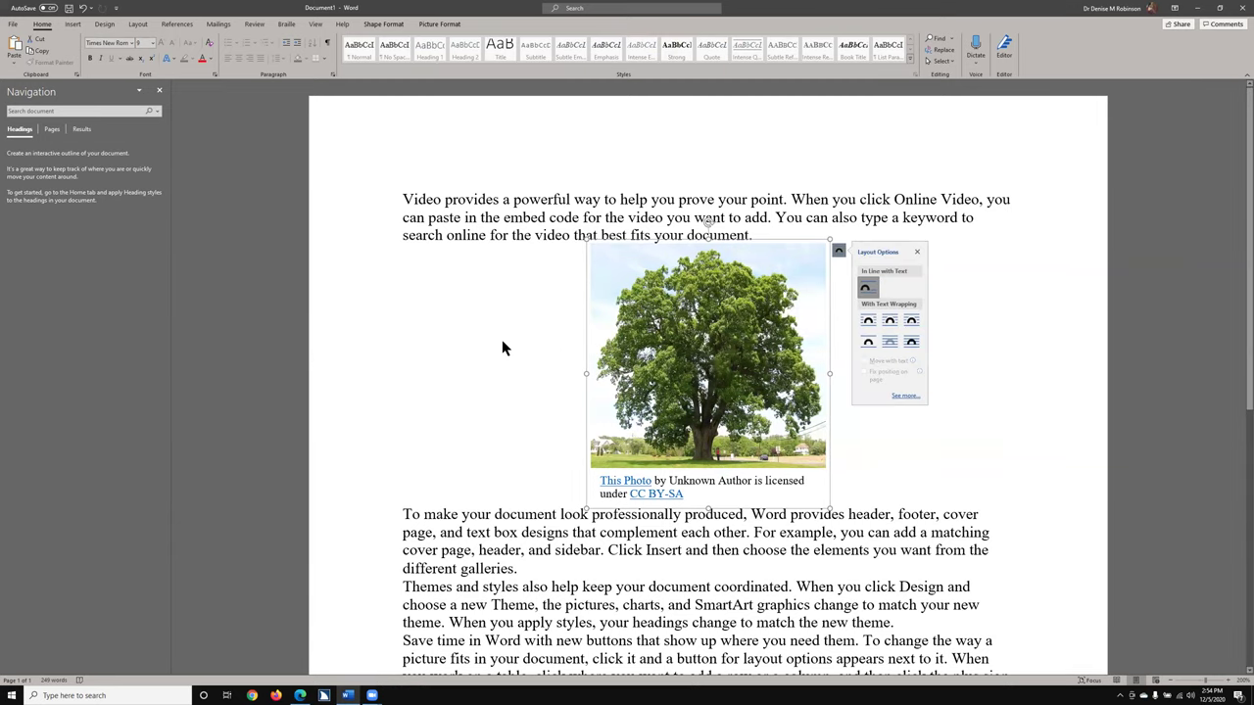
key("ctrl")
left_click(503, 341)
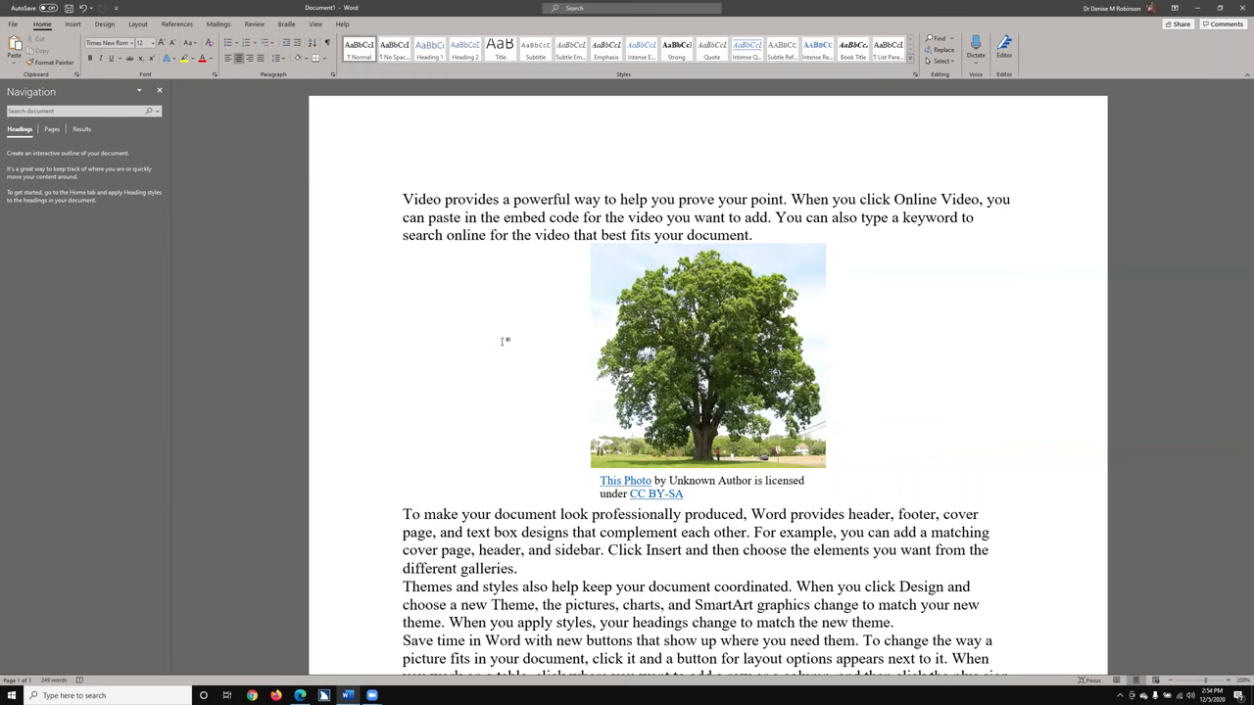
Step: Preview Square, Tight, Through, and Top and Bottom wrapping on the tree photo
right_click(505, 342)
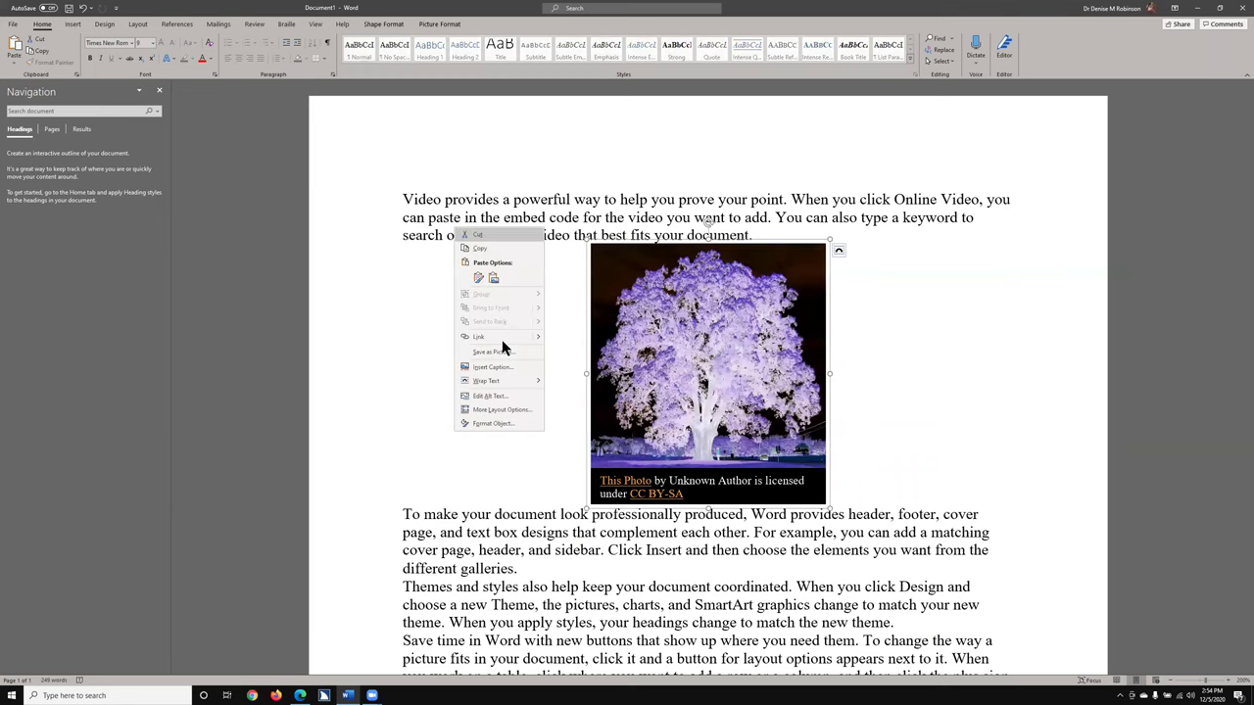
key("w")
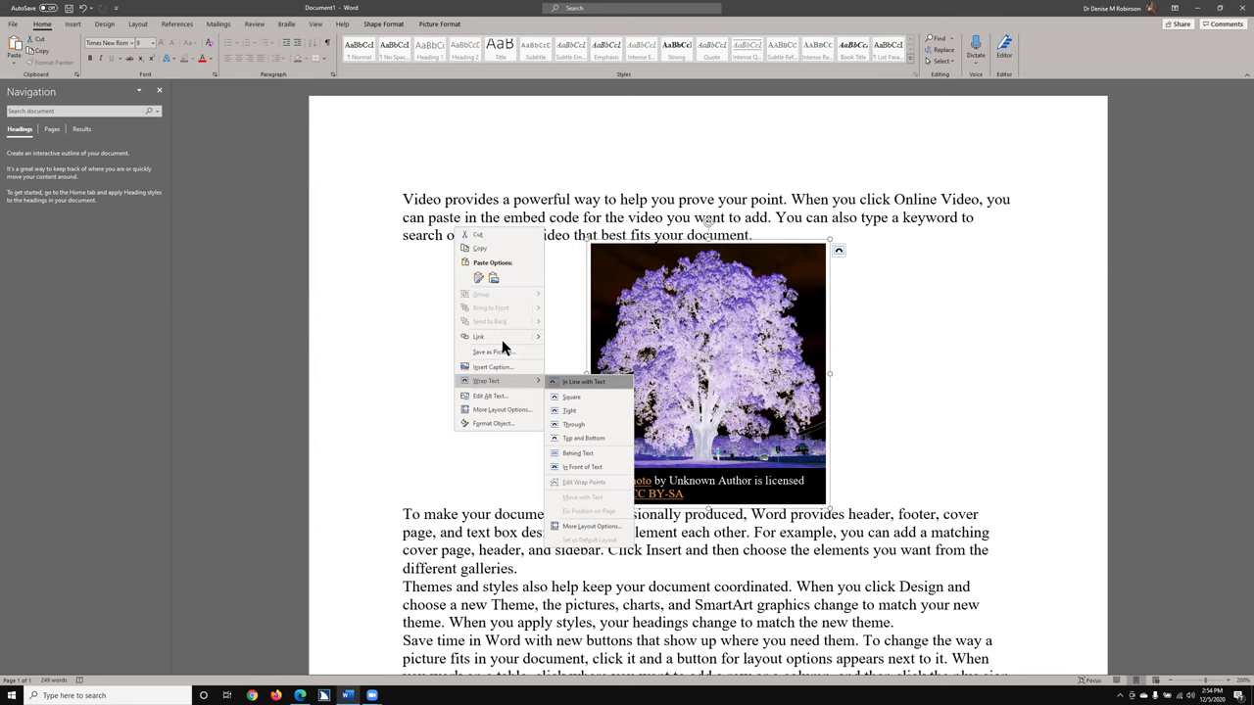
key("Down")
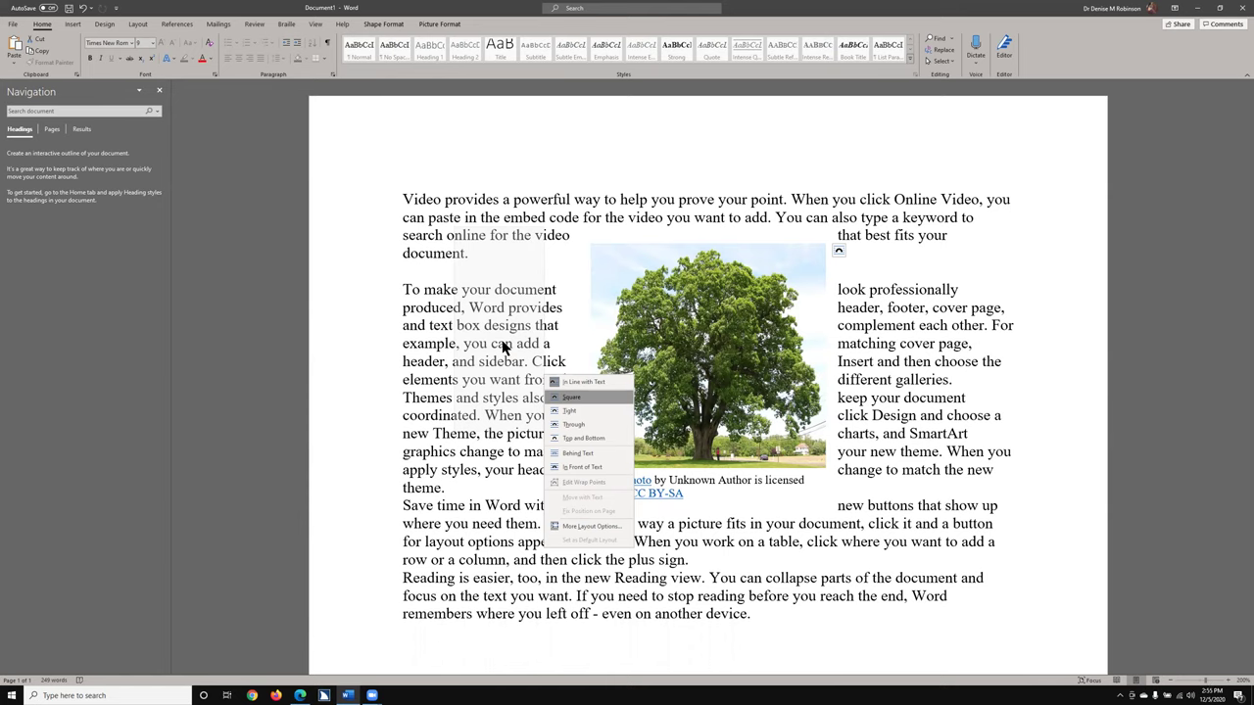
key("Down")
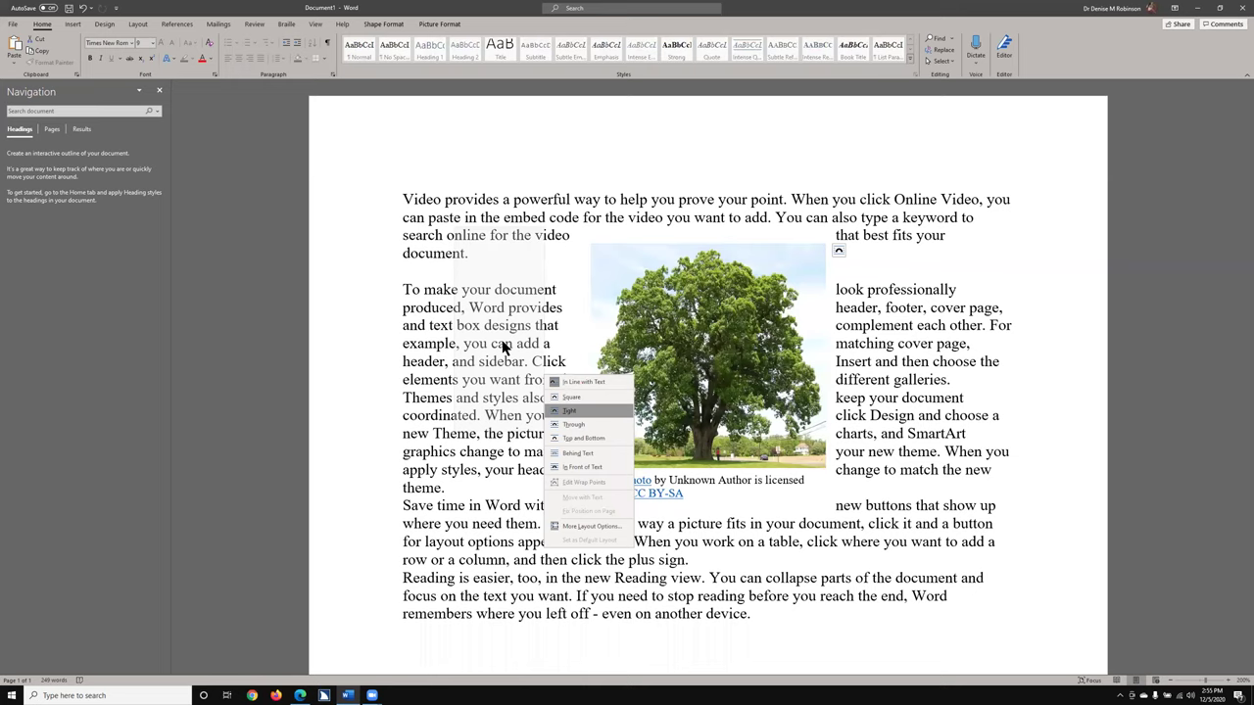
key("Down")
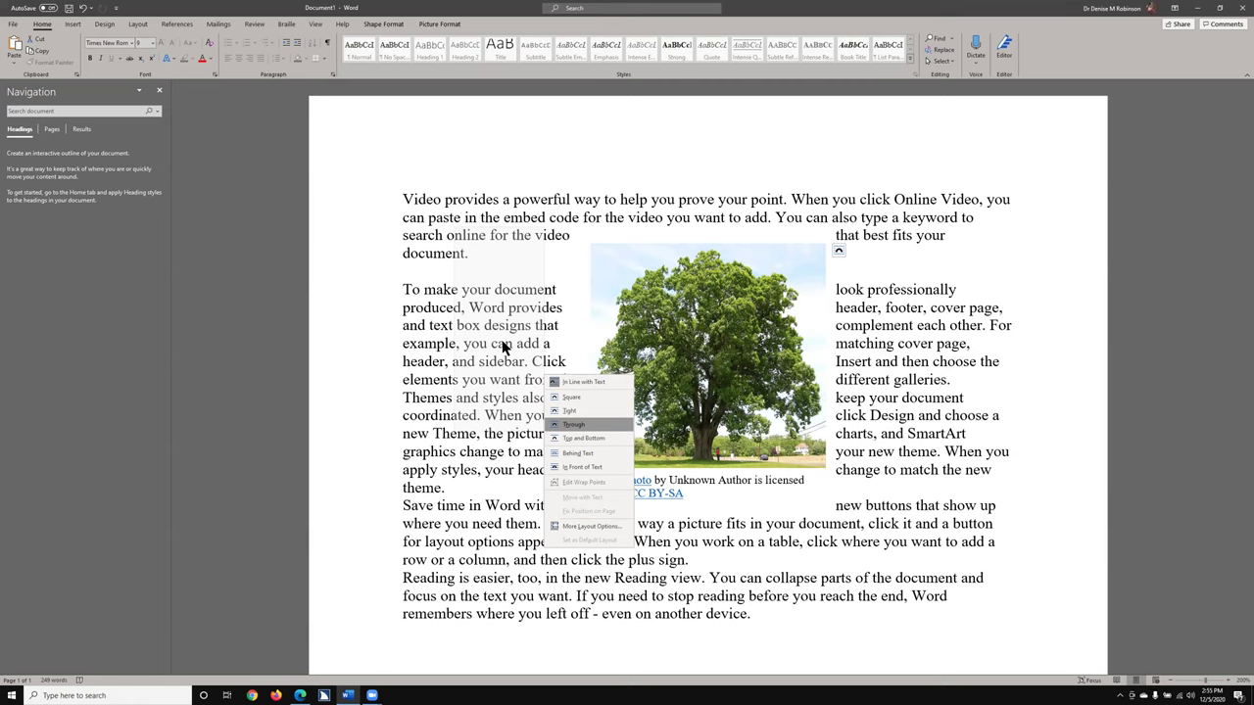
key("Down")
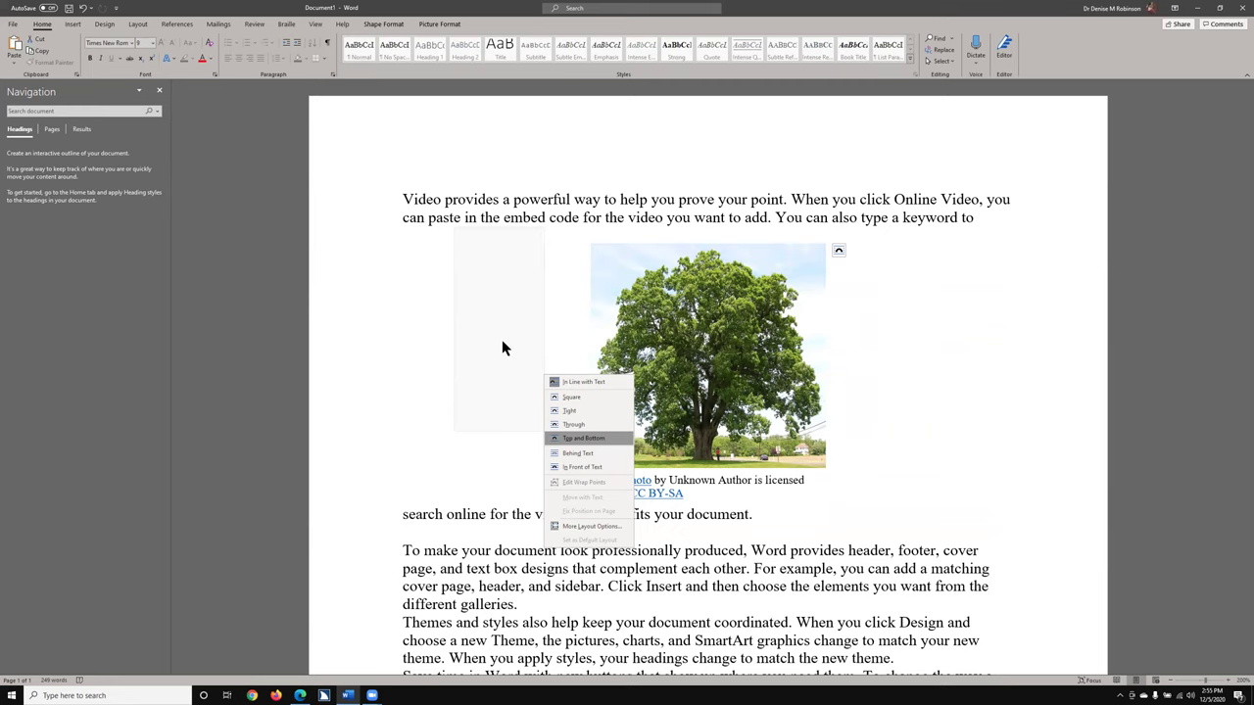
Step: Preview the tree photo Behind Text and In Front of Text, then move toward More Layout Options
key("Down")
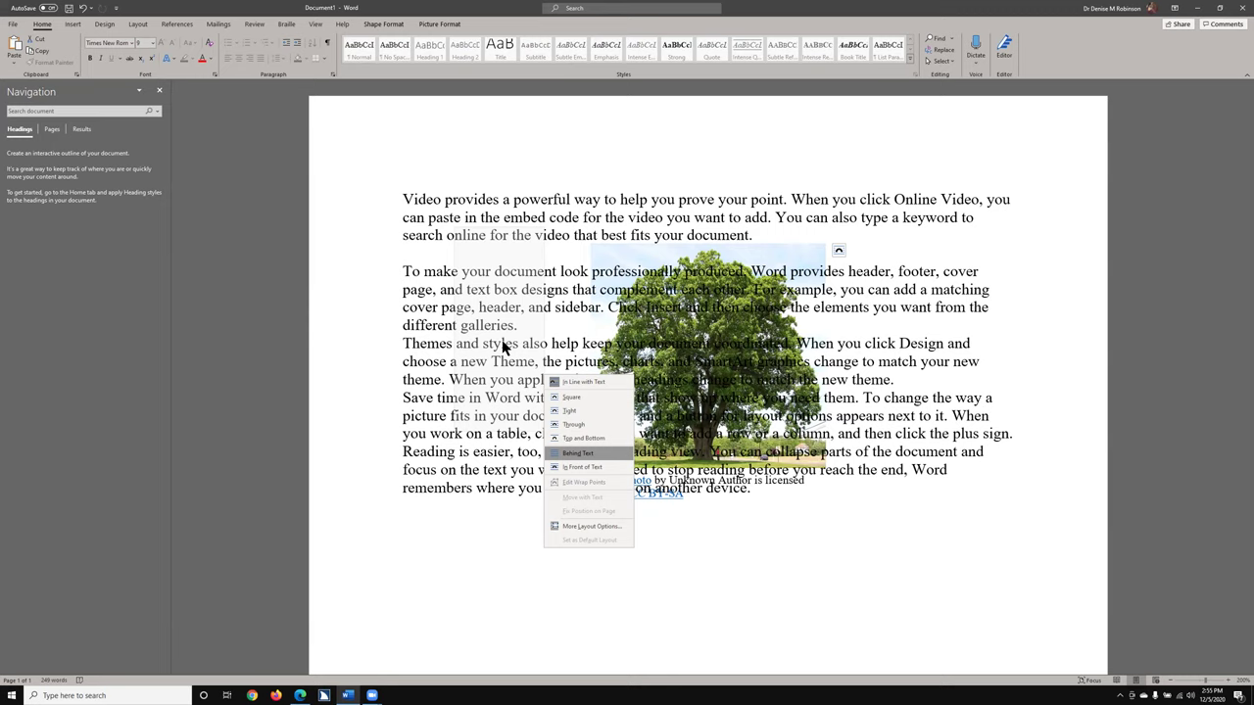
key("Down")
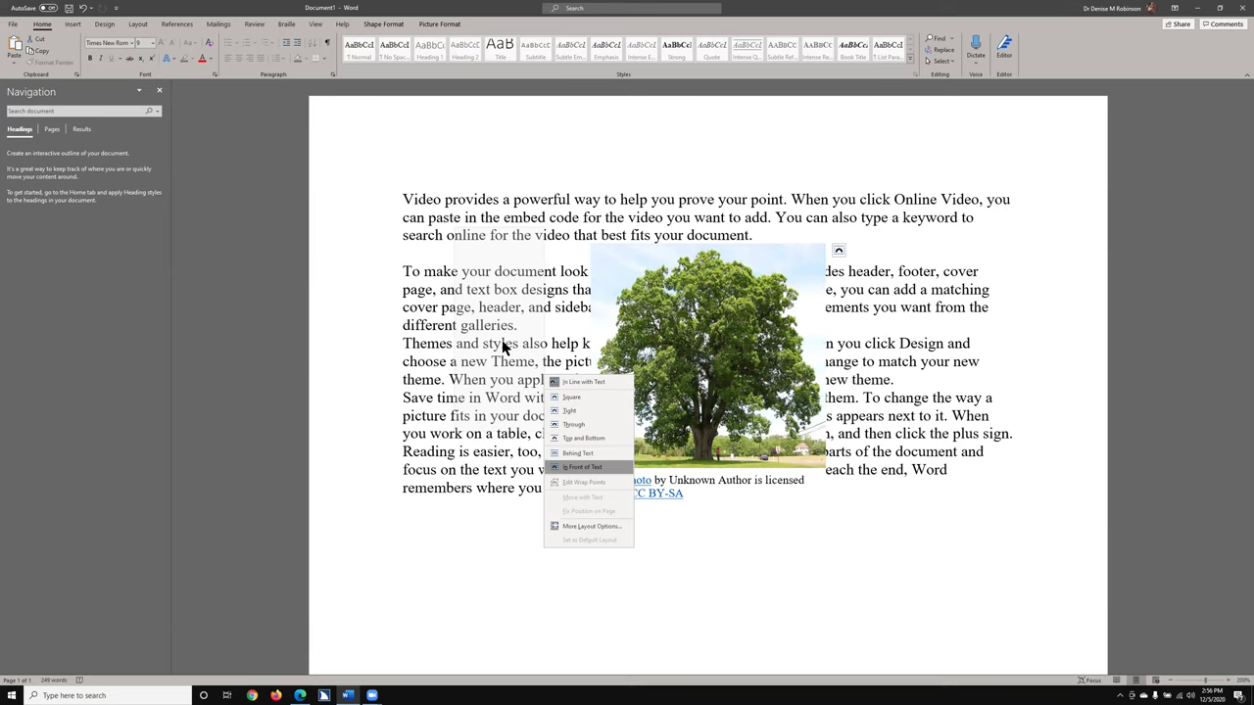
key("Left")
key("Down")
key("Down")
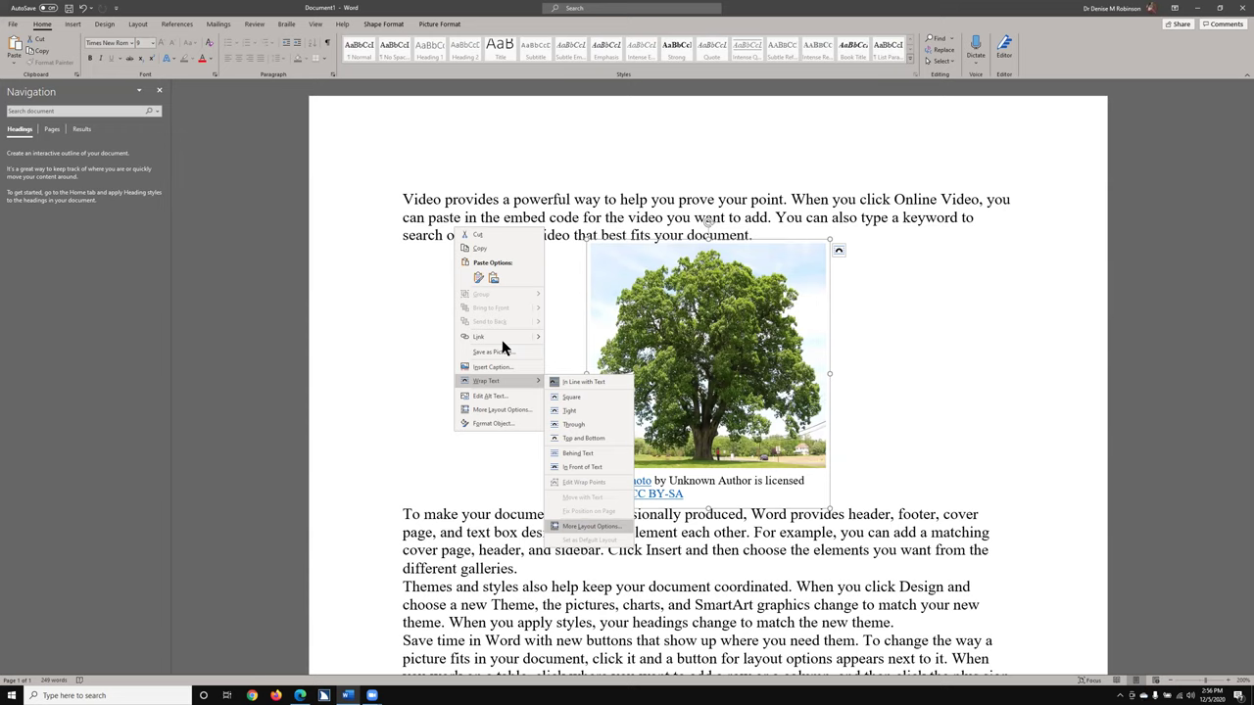
Step: In the photo's Layout dialog, choose Square text wrapping
key("Return")
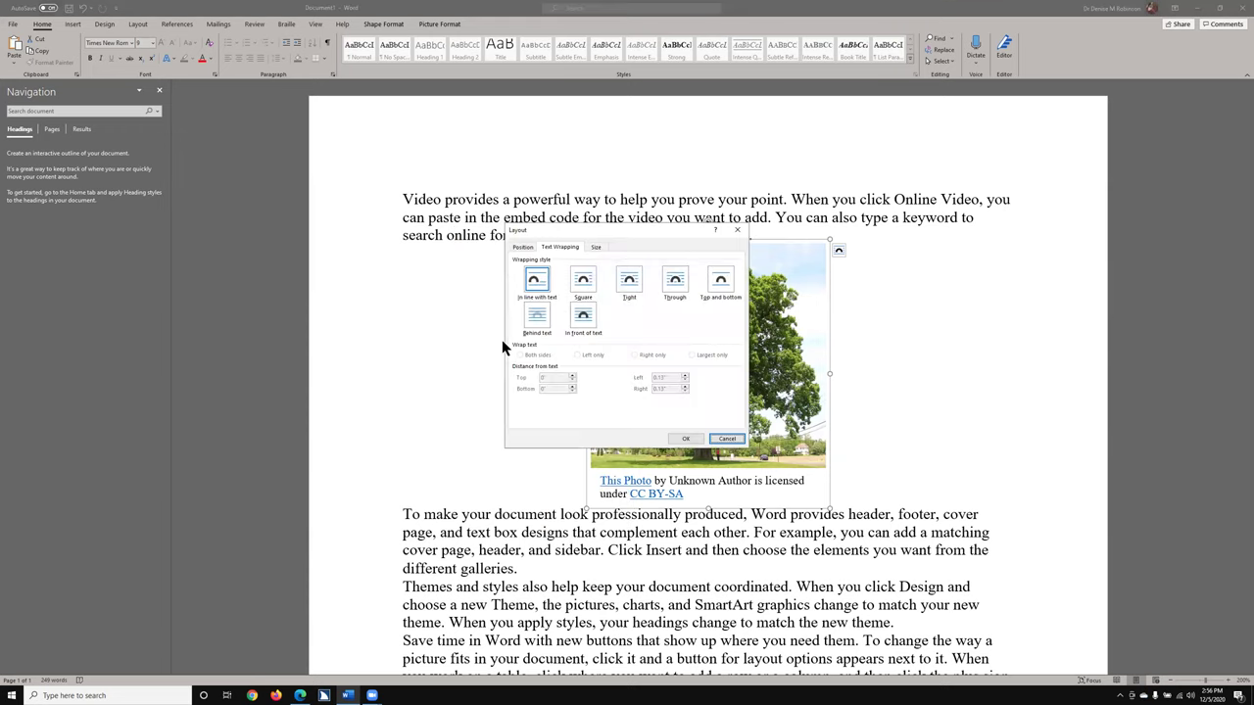
key("ctrl")
key("Tab")
key("Tab")
key("Right")
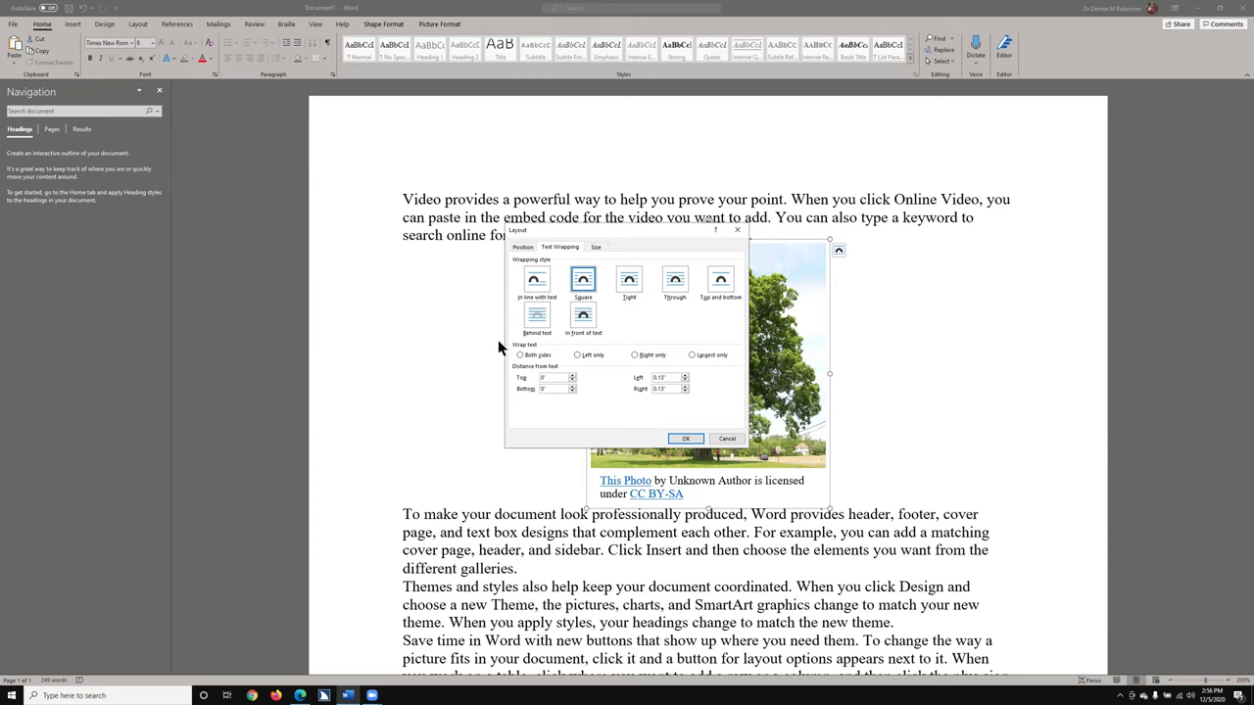
Step: Switch to the Size tab and select the 2.78" height value
key("ctrl+Tab")
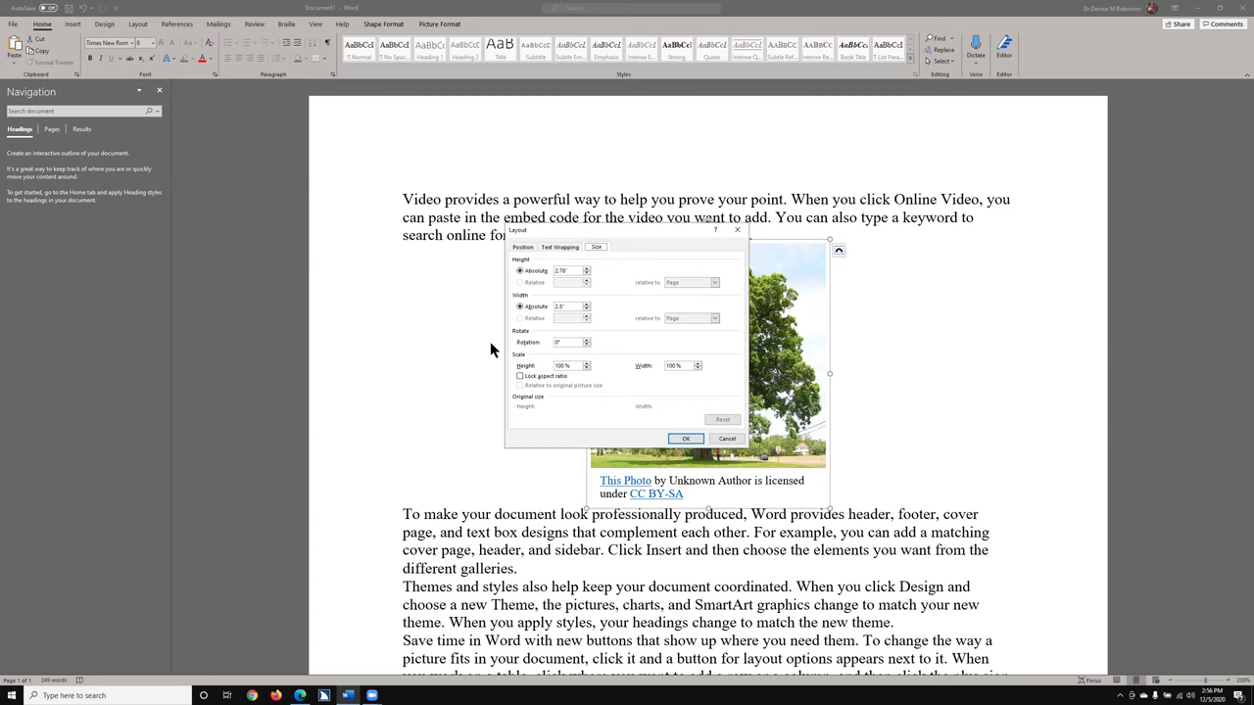
key("Tab")
key("Tab")
Step: Resize the tree photo to 1.5" tall by 1.35" wide and apply the layout
left_click(492, 348)
key("Tab")
key("Tab")
key("Tab")
key("Tab")
key("Tab")
key("Tab")
key("alt+e")
key("Tab")
type("5")
key("Tab")
key("Tab")
key("ctrl")
key("Return")
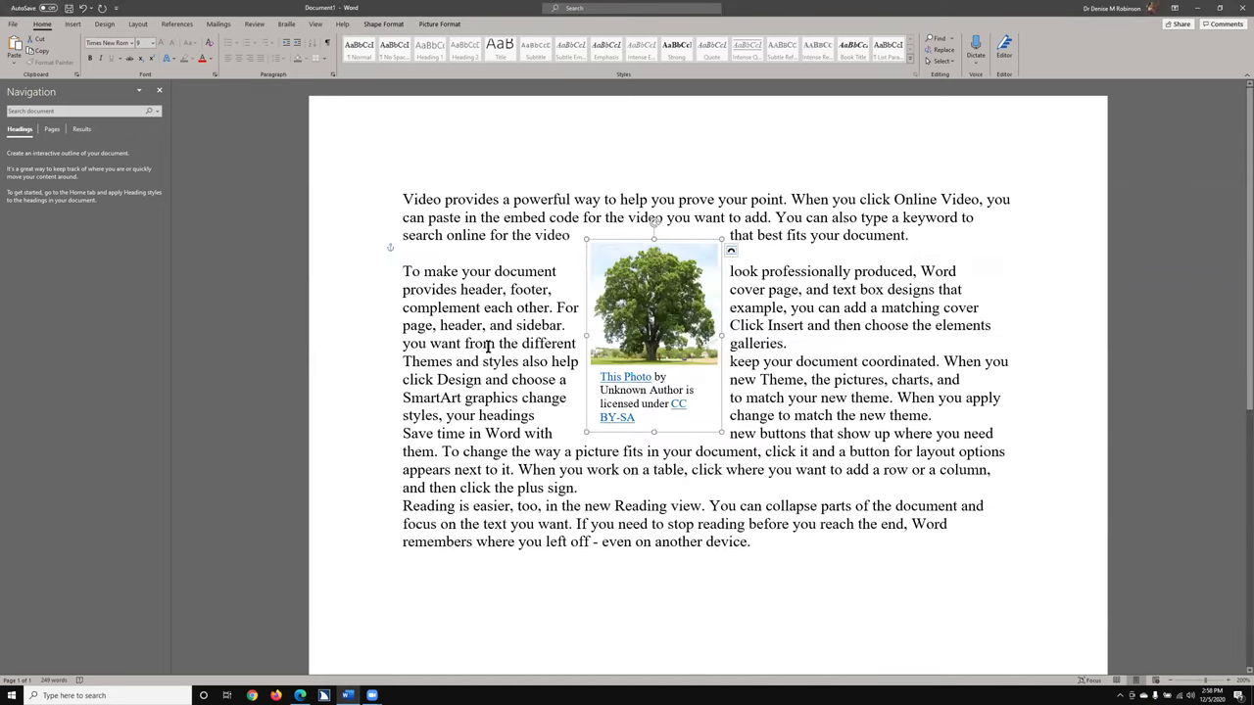
Step: Check the photo's Layout Options to confirm the square wrapping
key("ctrl")
key("alt+shift+F10")
key("Escape")
key("ctrl")
key("alt+shift+F10")
left_click(487, 347)
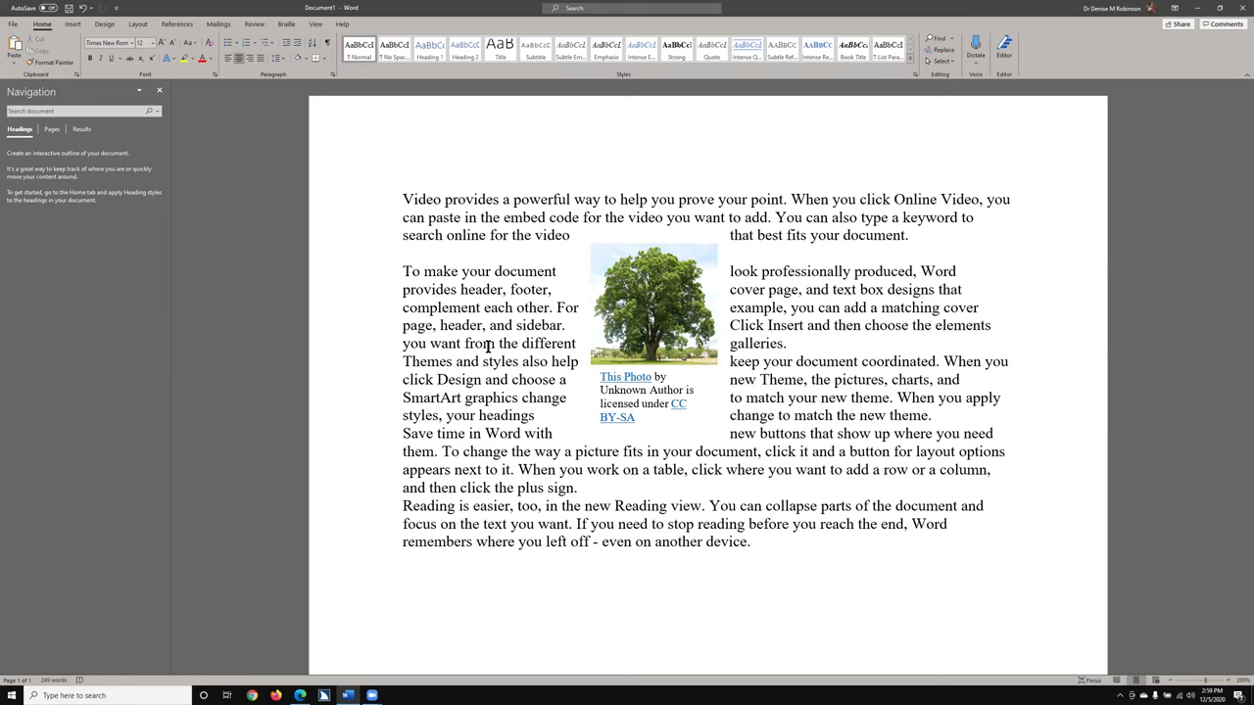
key("alt+Tab")
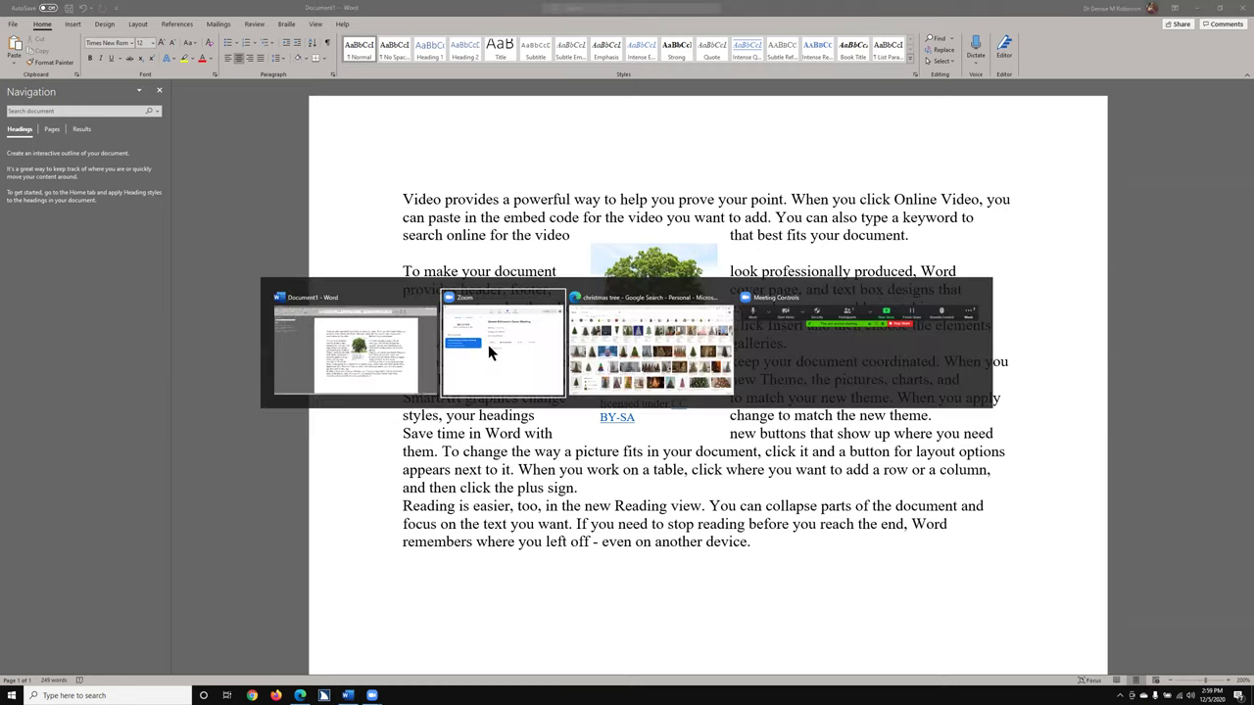